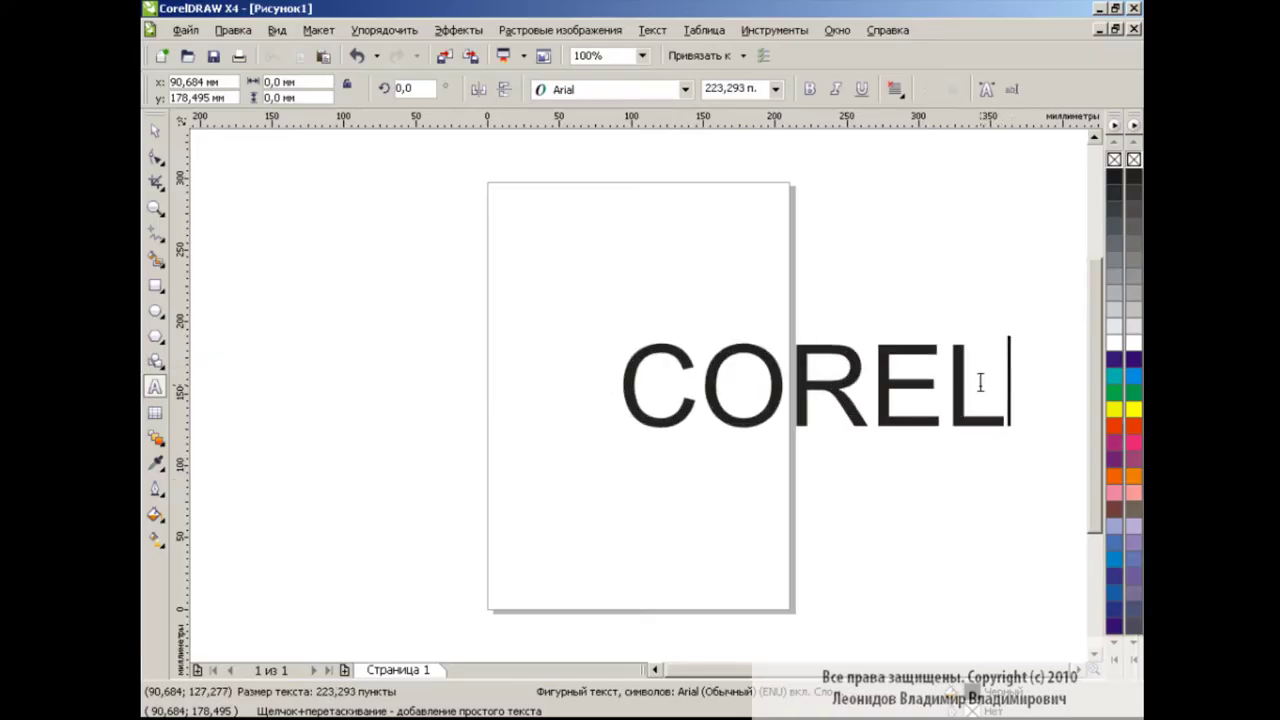
# - Set the COREL text in Arial Black and move it to the page's upper centre
pyautogui.hotkey('alt', 'Down')
pyautogui.click(611, 213)
pyautogui.click(155, 130)
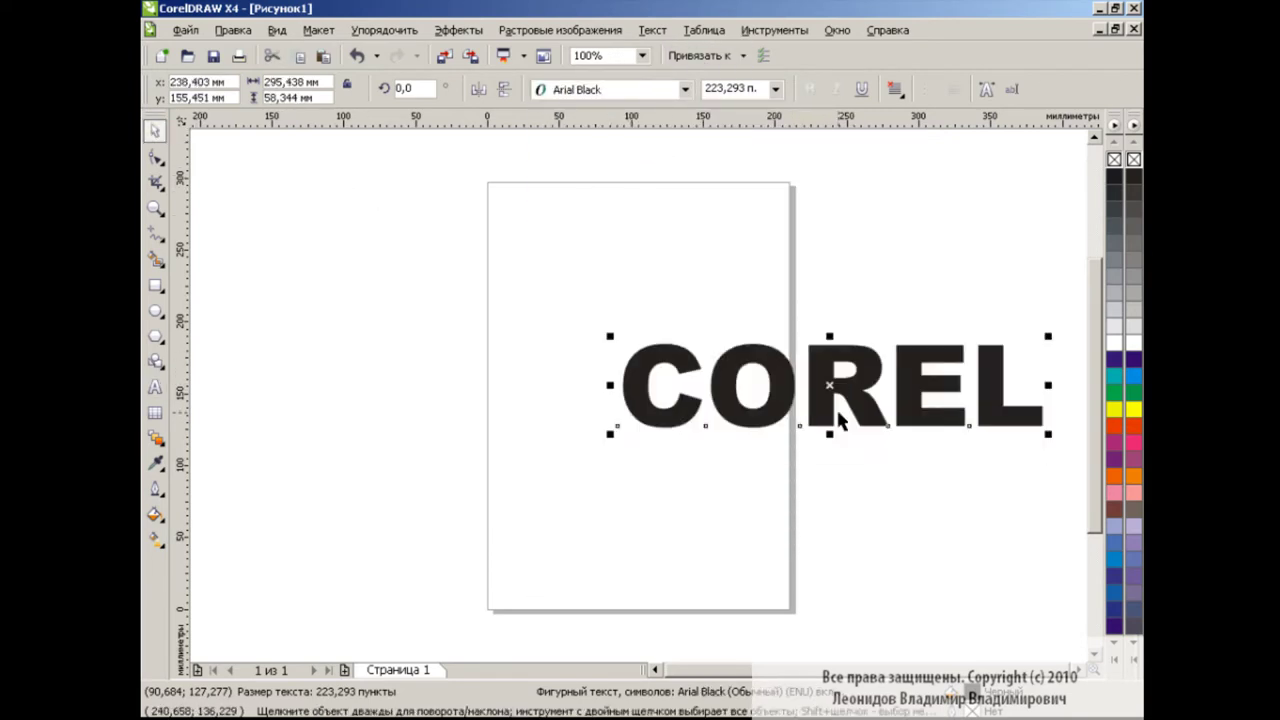
pyautogui.moveTo(832, 389); pyautogui.dragTo(637, 370)
pyautogui.hotkey('ctrl', 'z')
pyautogui.click(652, 465)
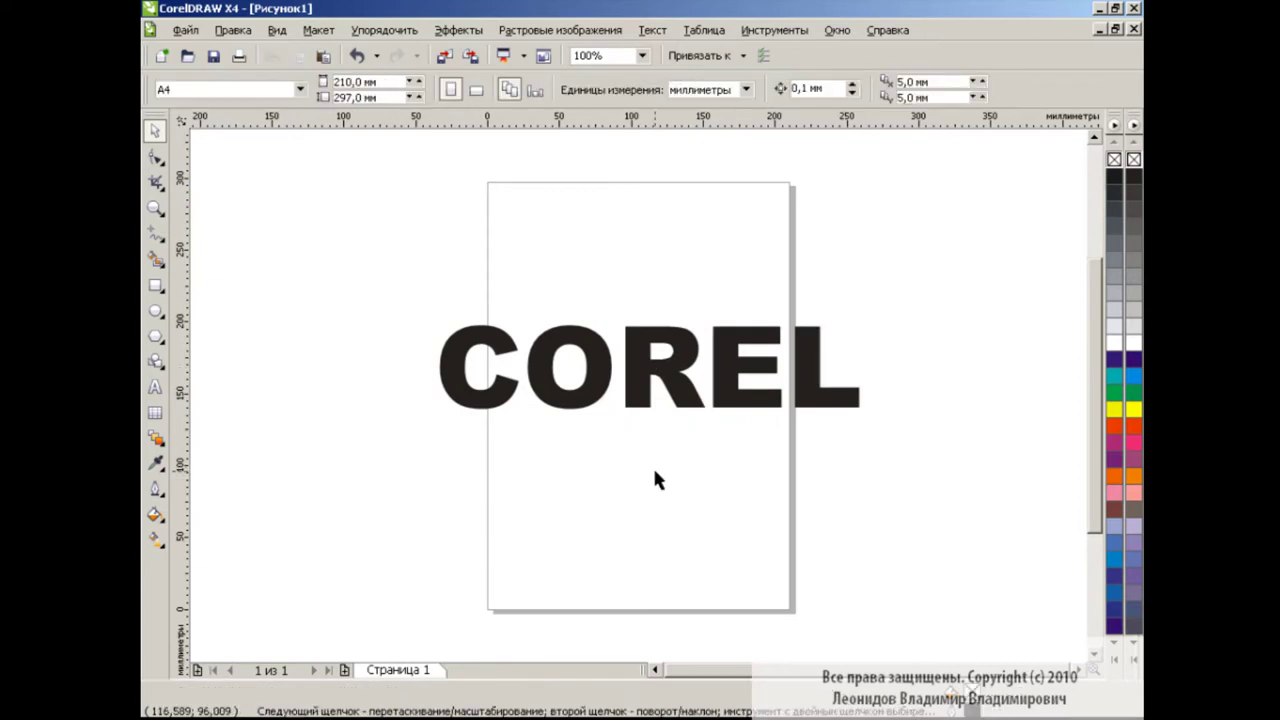
pyautogui.click(757, 408)
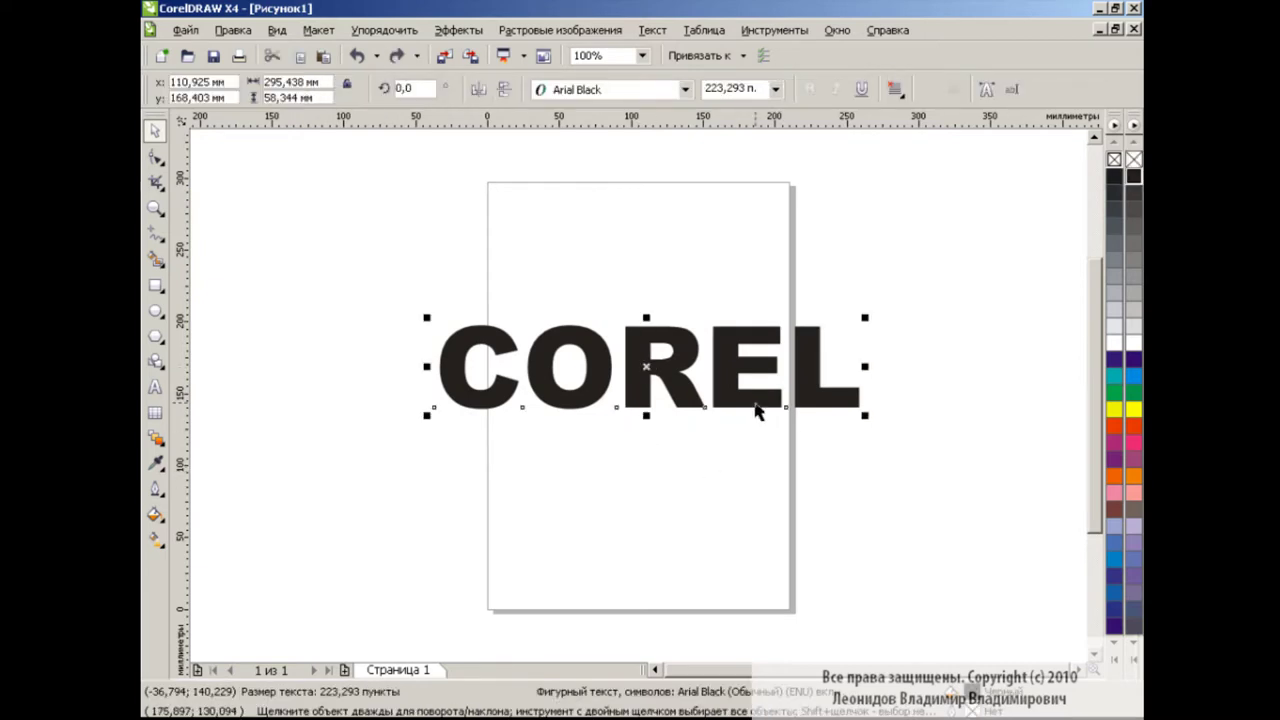
# - Remove COREL's black fill, then zoom to 400% and pan to the letters C and O
pyautogui.click(1134, 160)
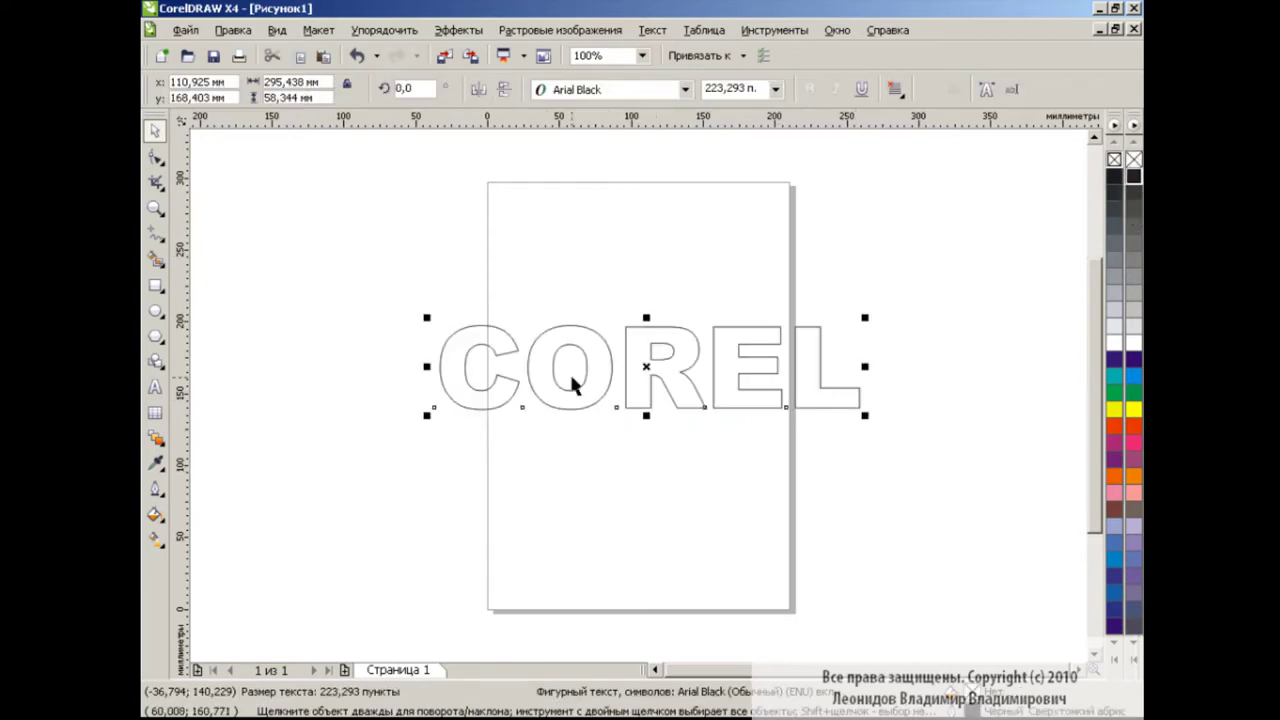
pyautogui.click(746, 435)
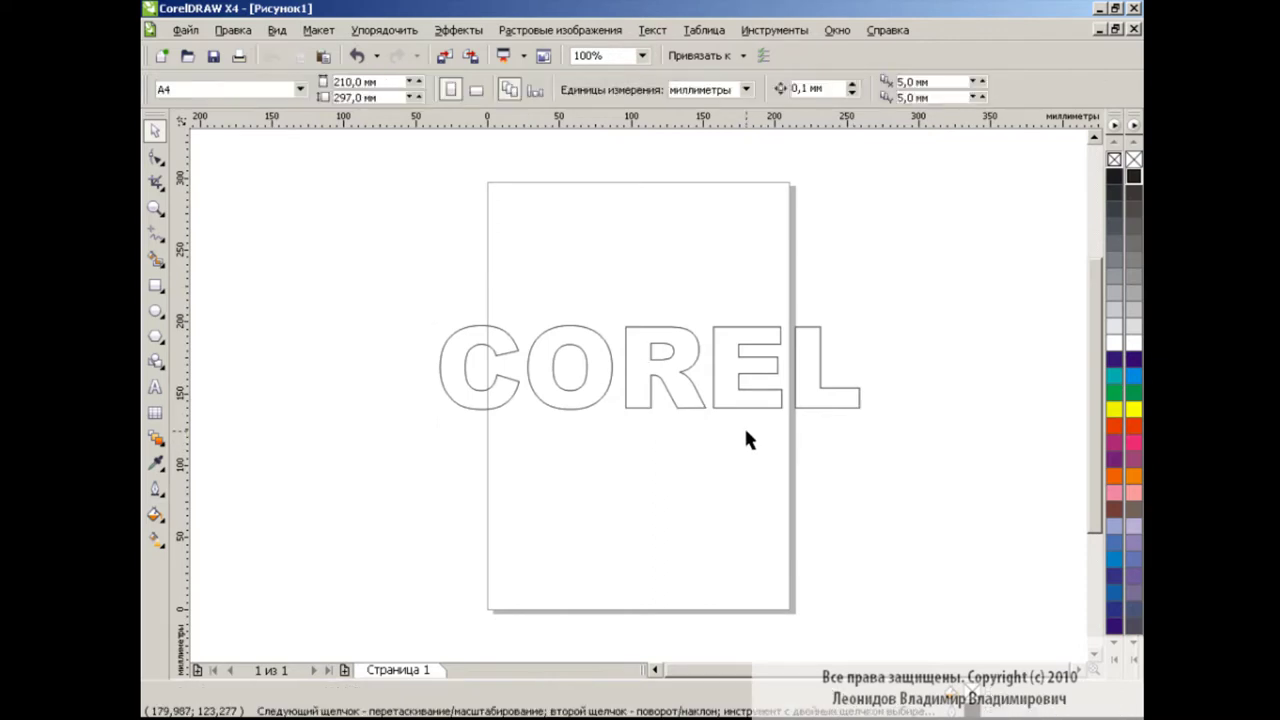
pyautogui.click(642, 56)
pyautogui.click(610, 197)
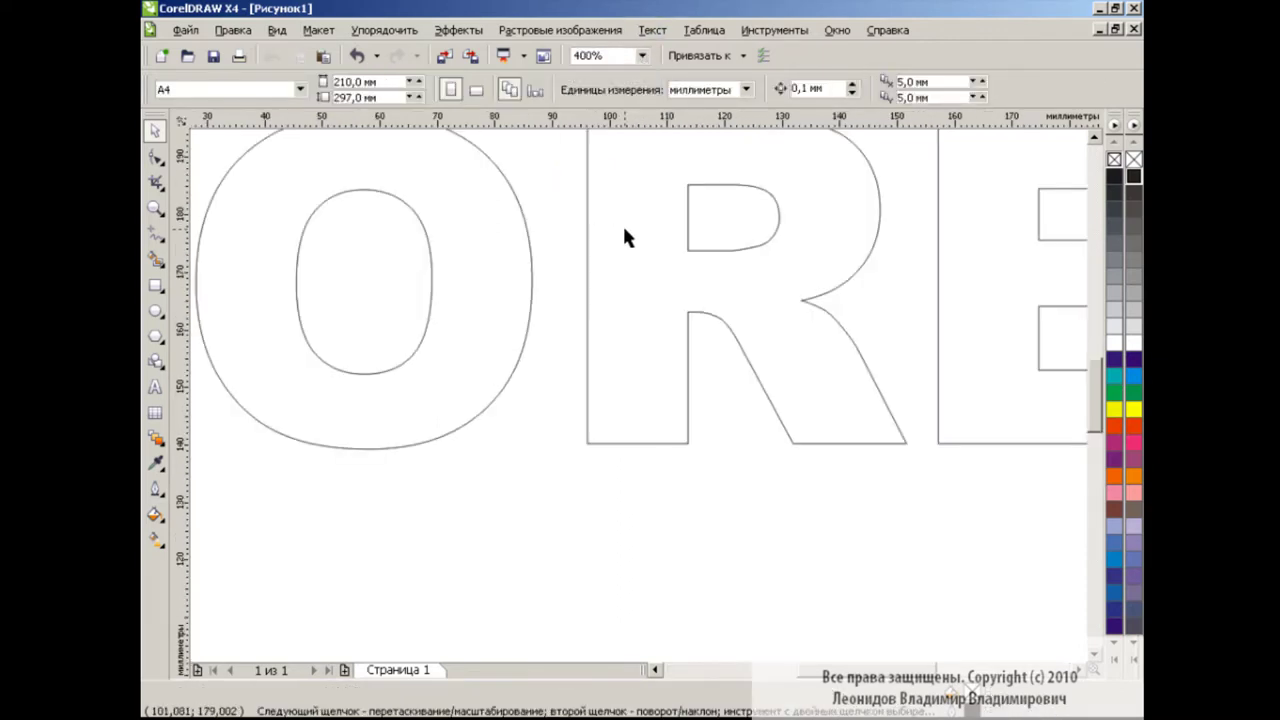
pyautogui.moveTo(886, 670); pyautogui.dragTo(816, 668)
pyautogui.scroll(3, 1090, 397)
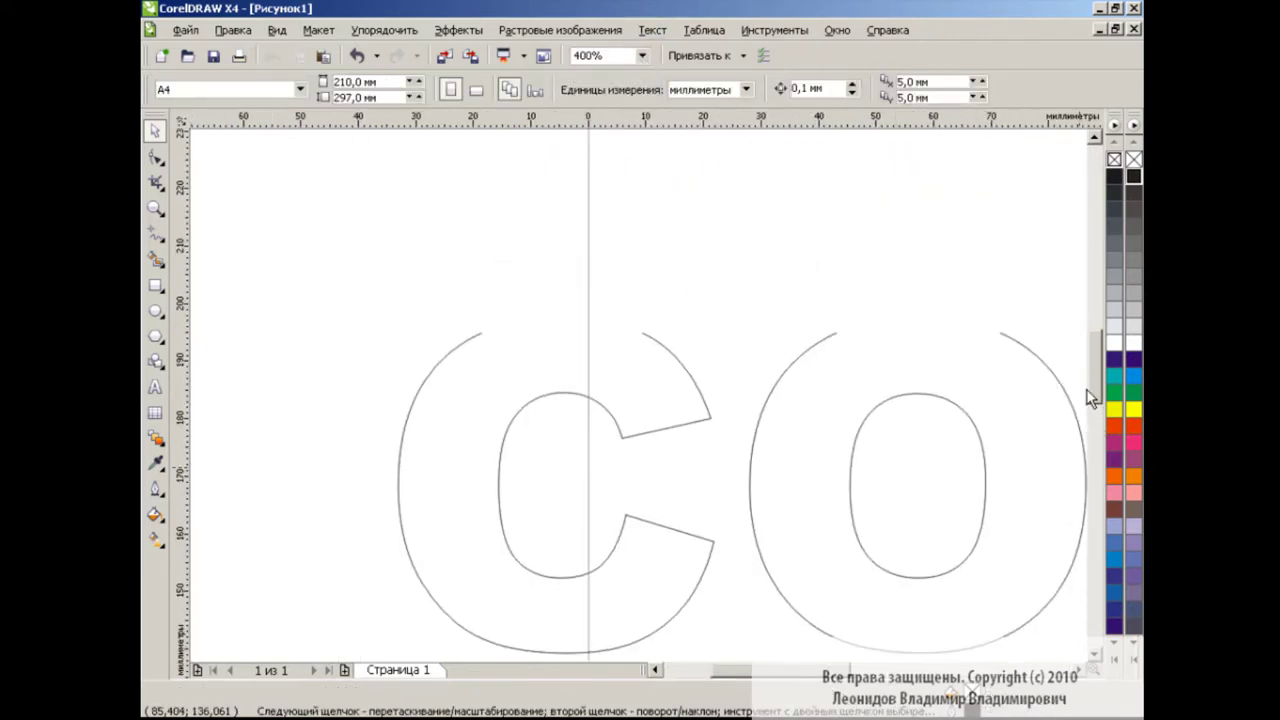
pyautogui.moveTo(1090, 397); pyautogui.dragTo(1092, 413)
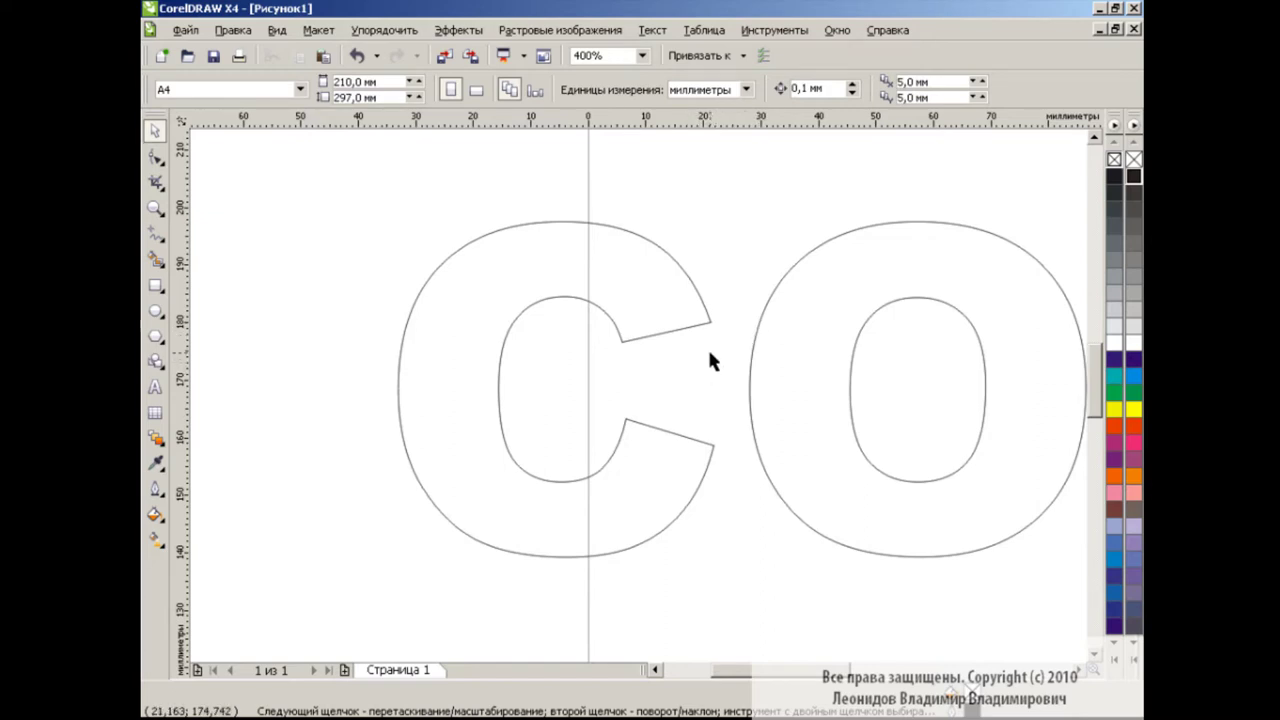
# - Draw a four-node Bezier curve along the inside of the C, from top tip to bottom tip
pyautogui.click(155, 234)
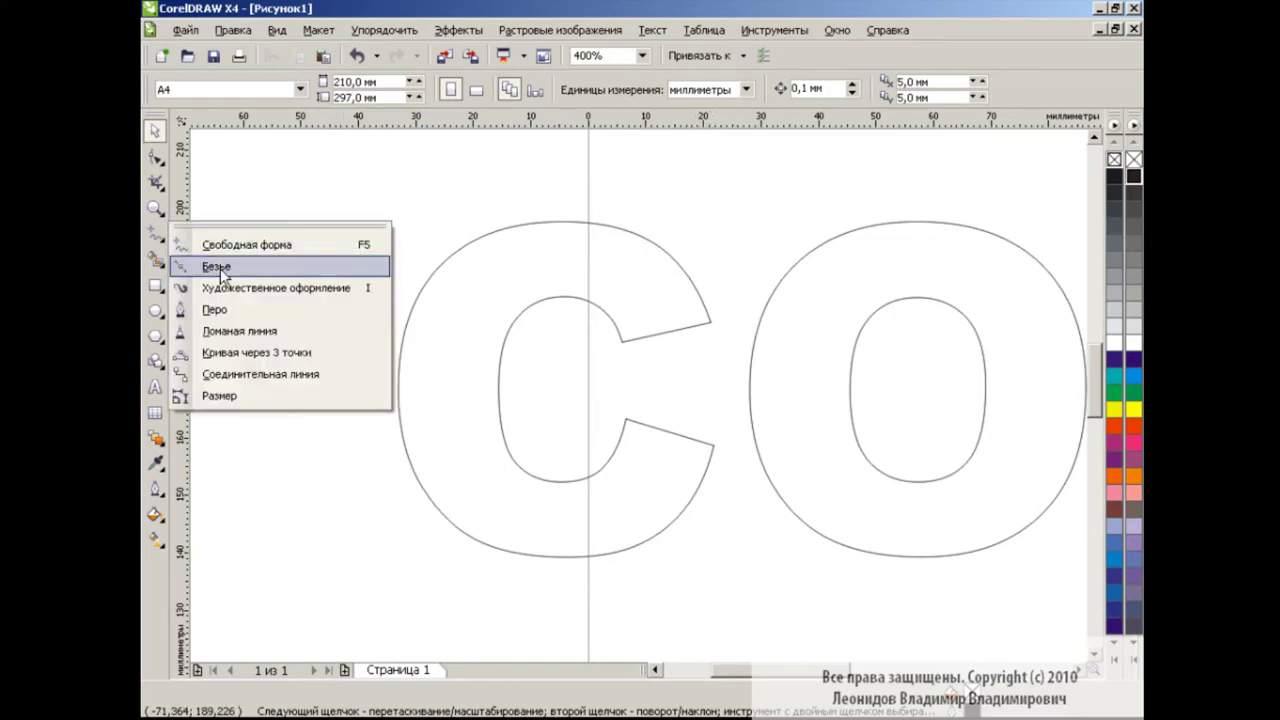
pyautogui.click(218, 267)
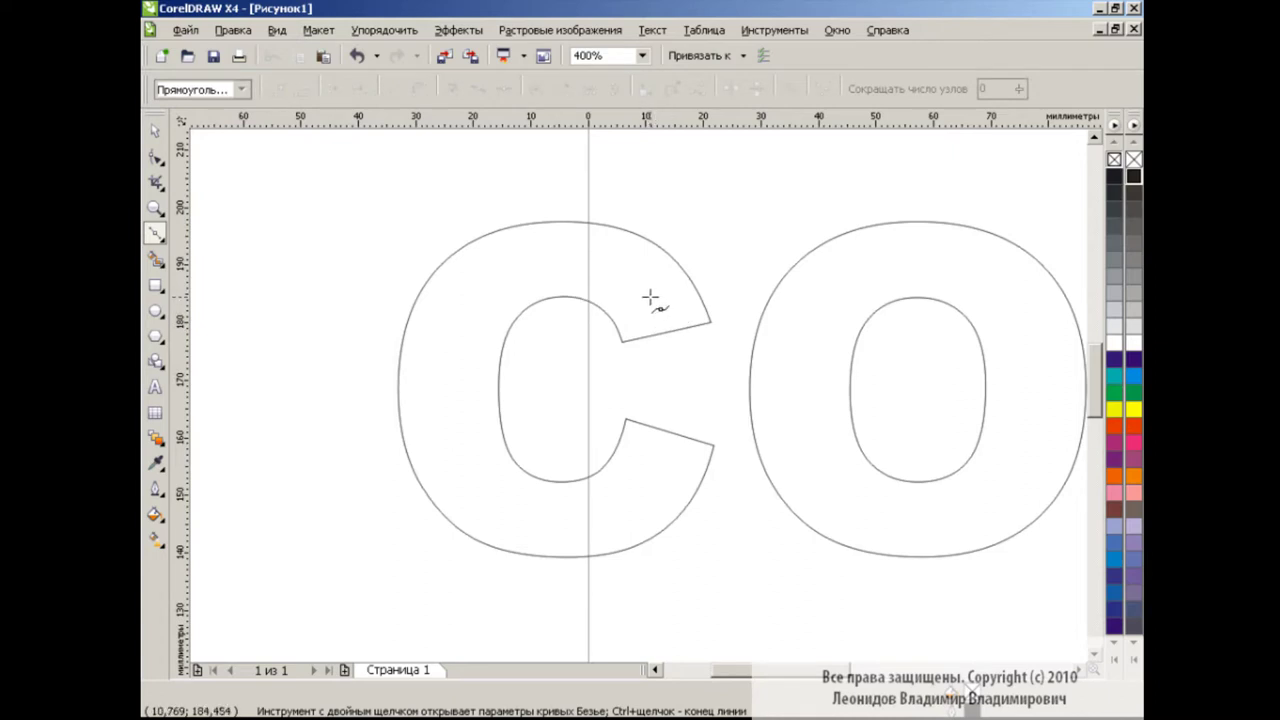
pyautogui.click(650, 297)
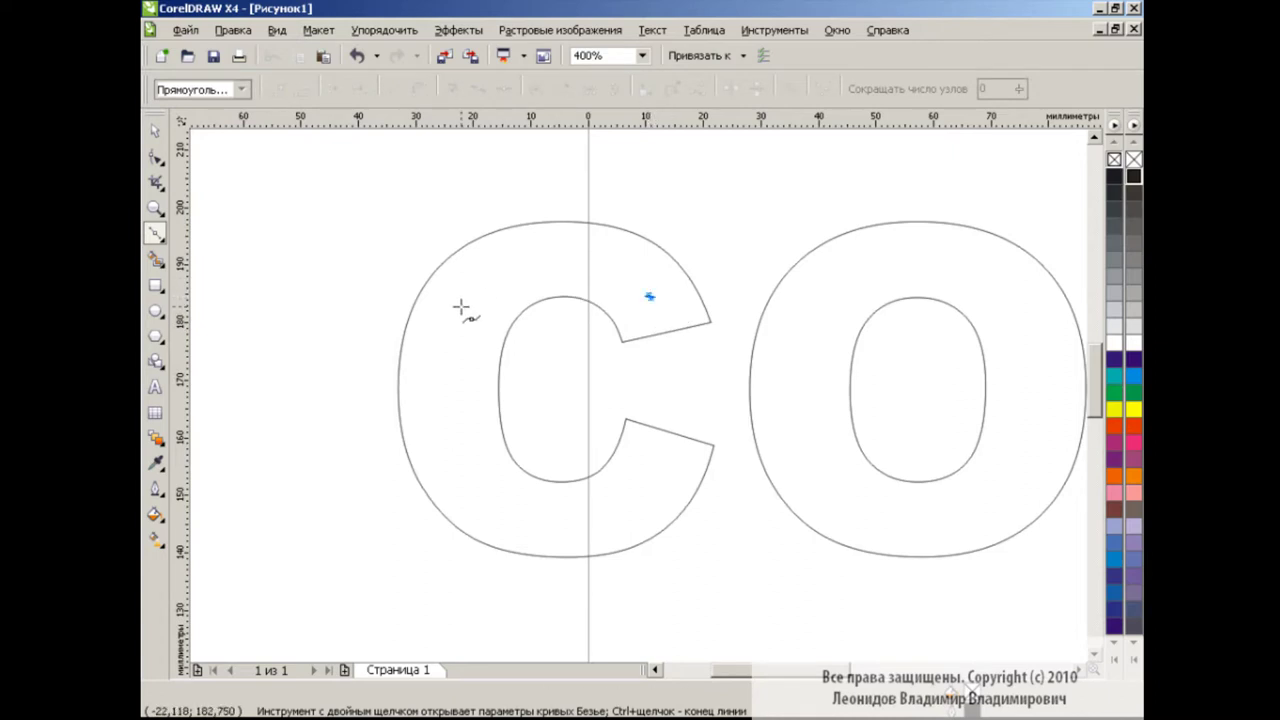
pyautogui.moveTo(461, 307); pyautogui.dragTo(370, 407)
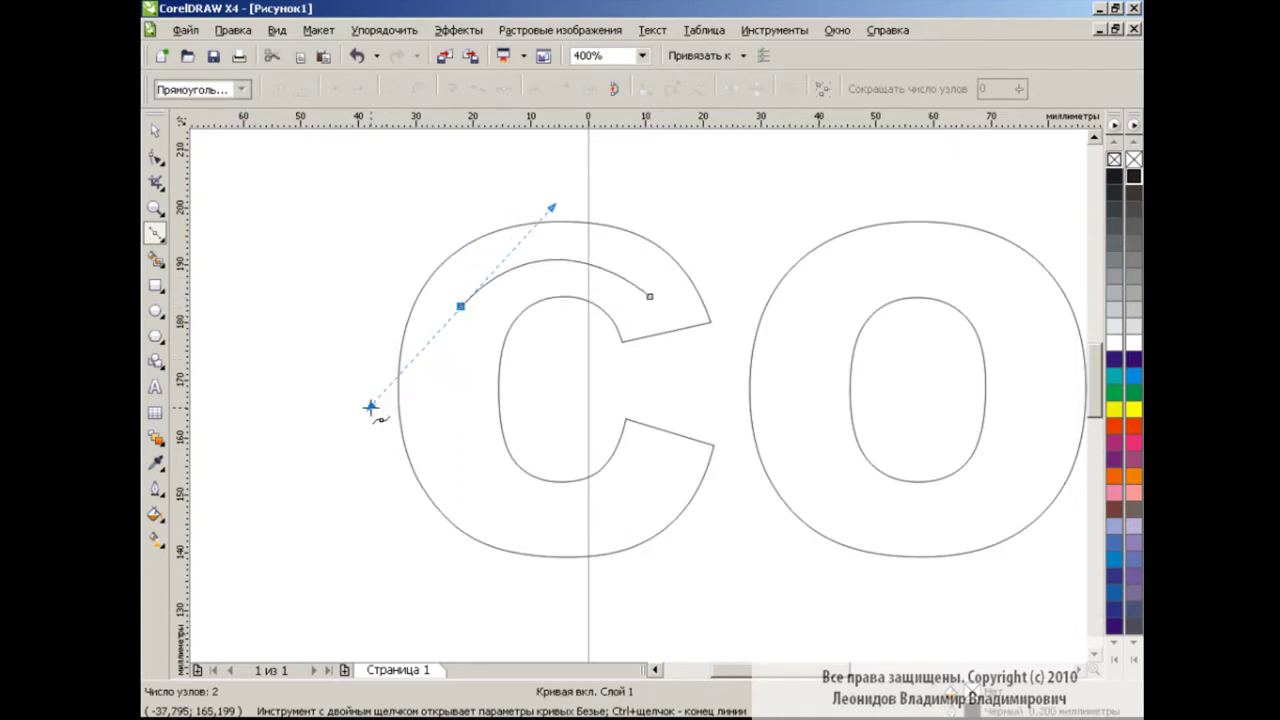
pyautogui.moveTo(475, 488); pyautogui.dragTo(468, 491)
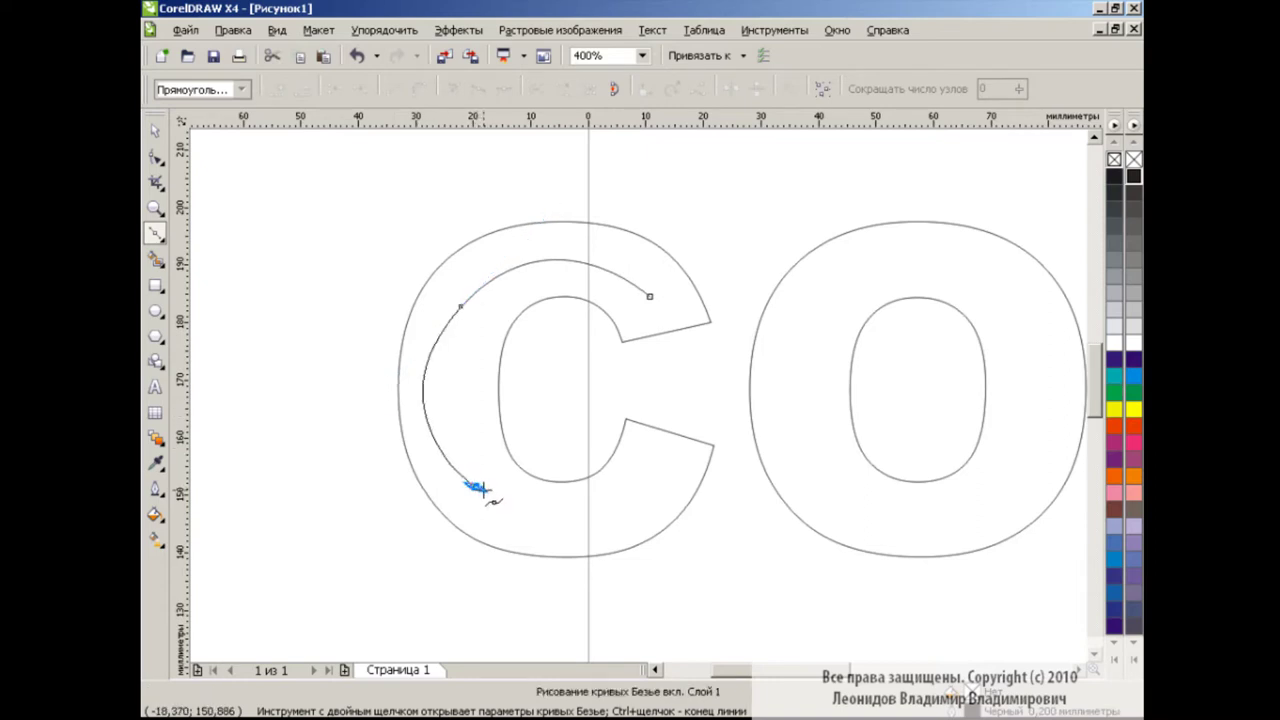
pyautogui.moveTo(660, 463); pyautogui.dragTo(661, 425)
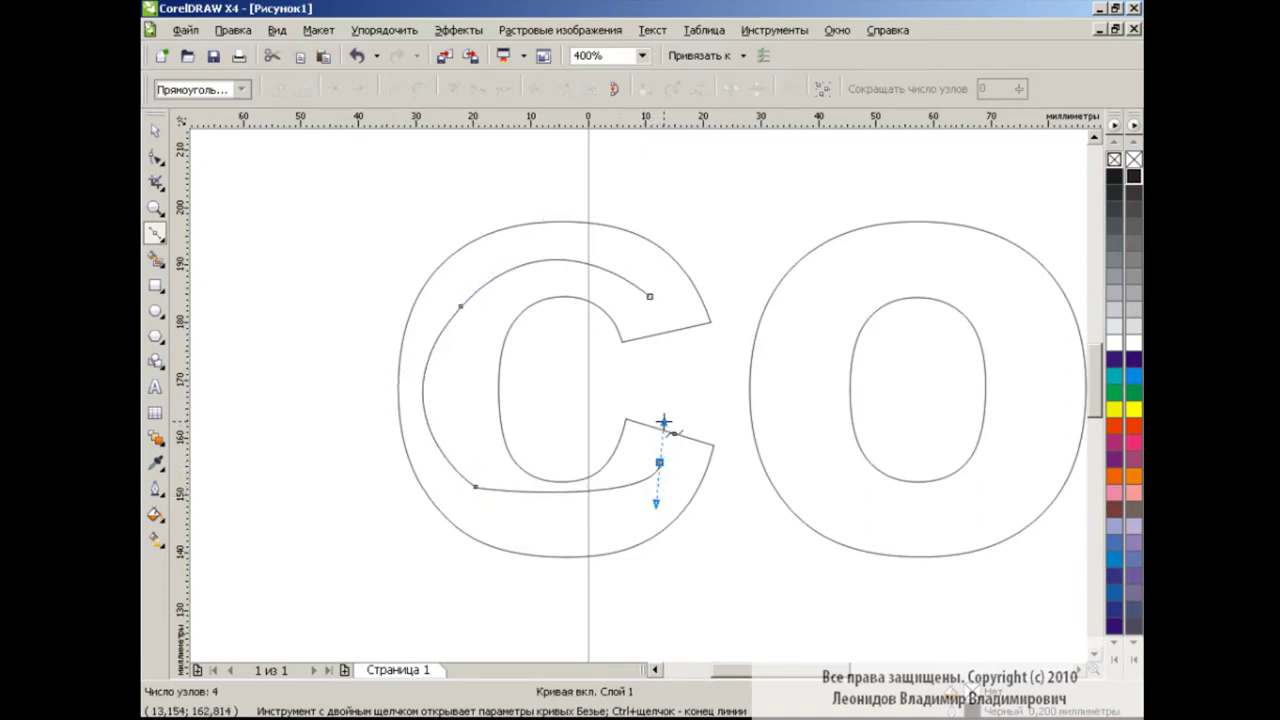
pyautogui.click(155, 157)
pyautogui.click(462, 306)
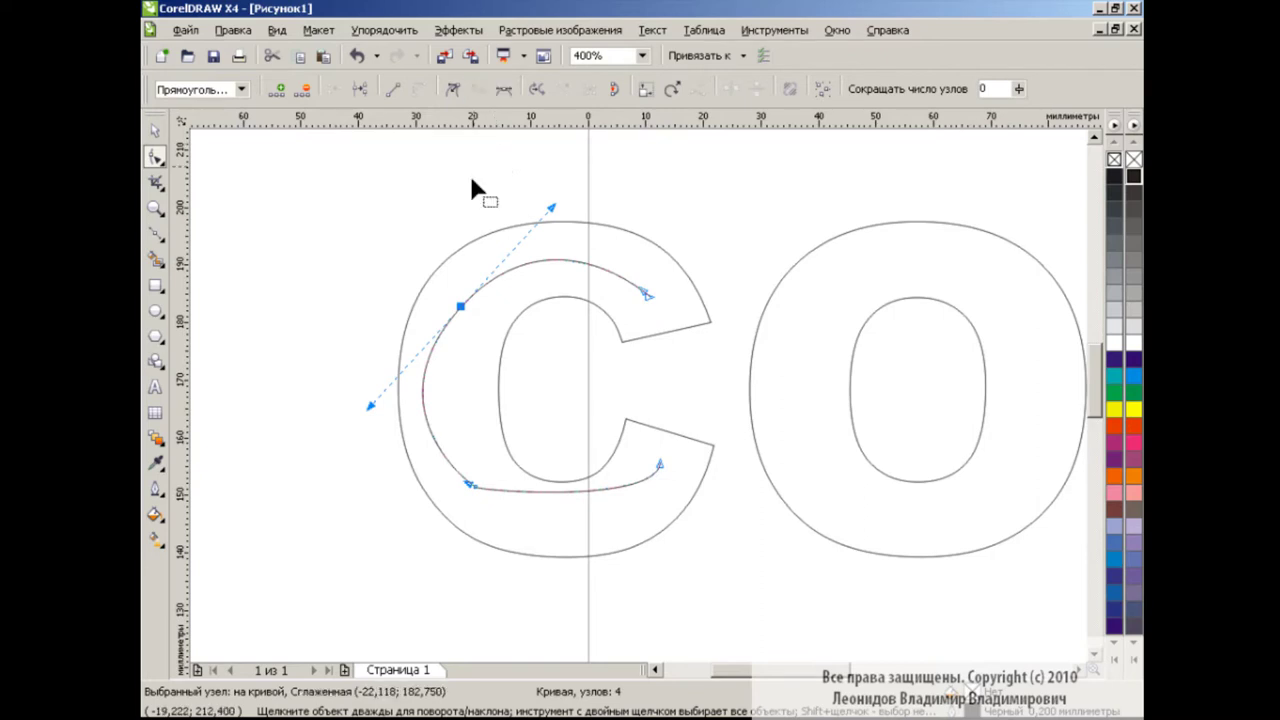
# - Drag the curve's nodes and handles to follow the C, making a node smooth
pyautogui.moveTo(553, 210); pyautogui.dragTo(547, 212)
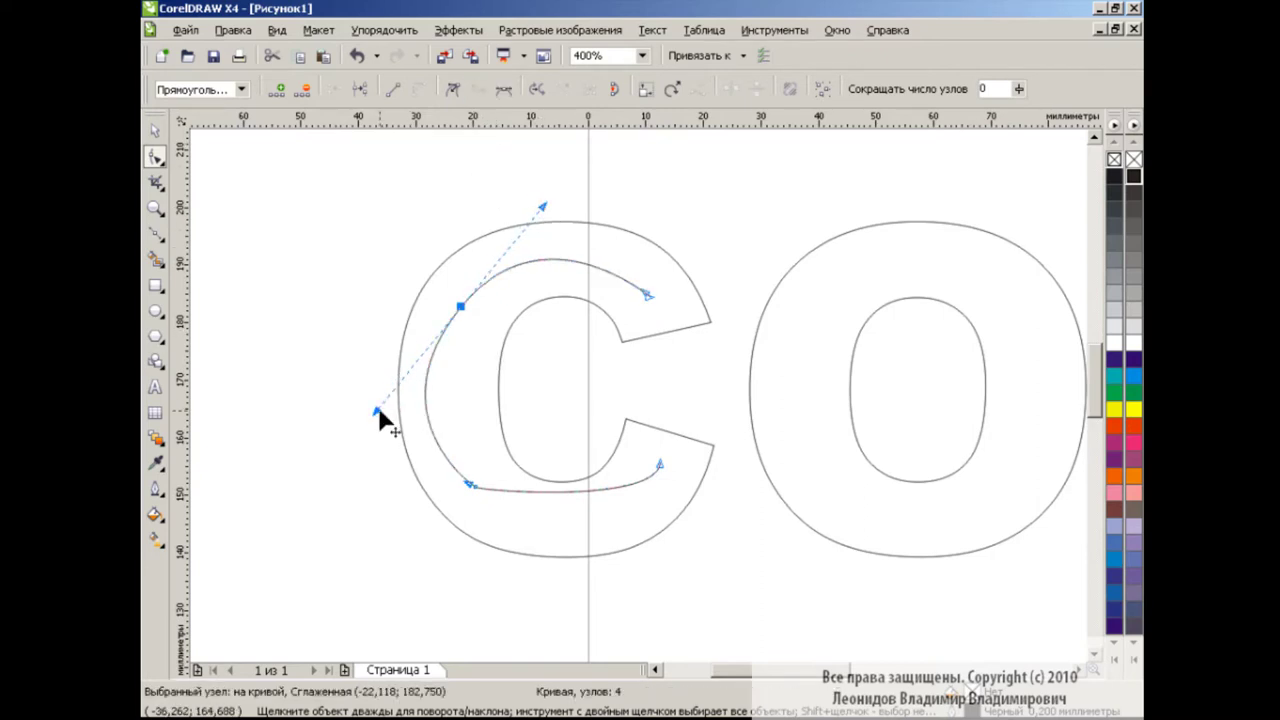
pyautogui.moveTo(380, 418); pyautogui.dragTo(388, 402)
pyautogui.moveTo(508, 251); pyautogui.dragTo(542, 212)
pyautogui.moveTo(571, 493); pyautogui.dragTo(576, 516)
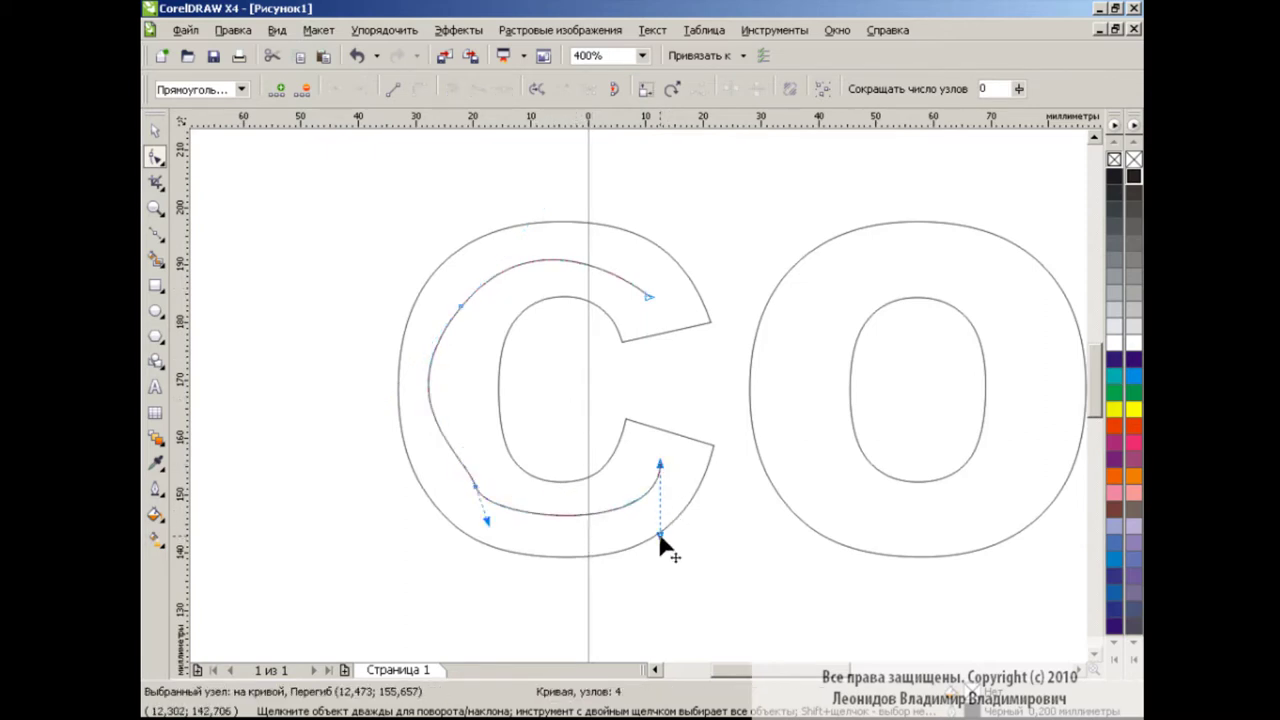
pyautogui.moveTo(660, 538); pyautogui.dragTo(663, 463)
pyautogui.click(479, 88)
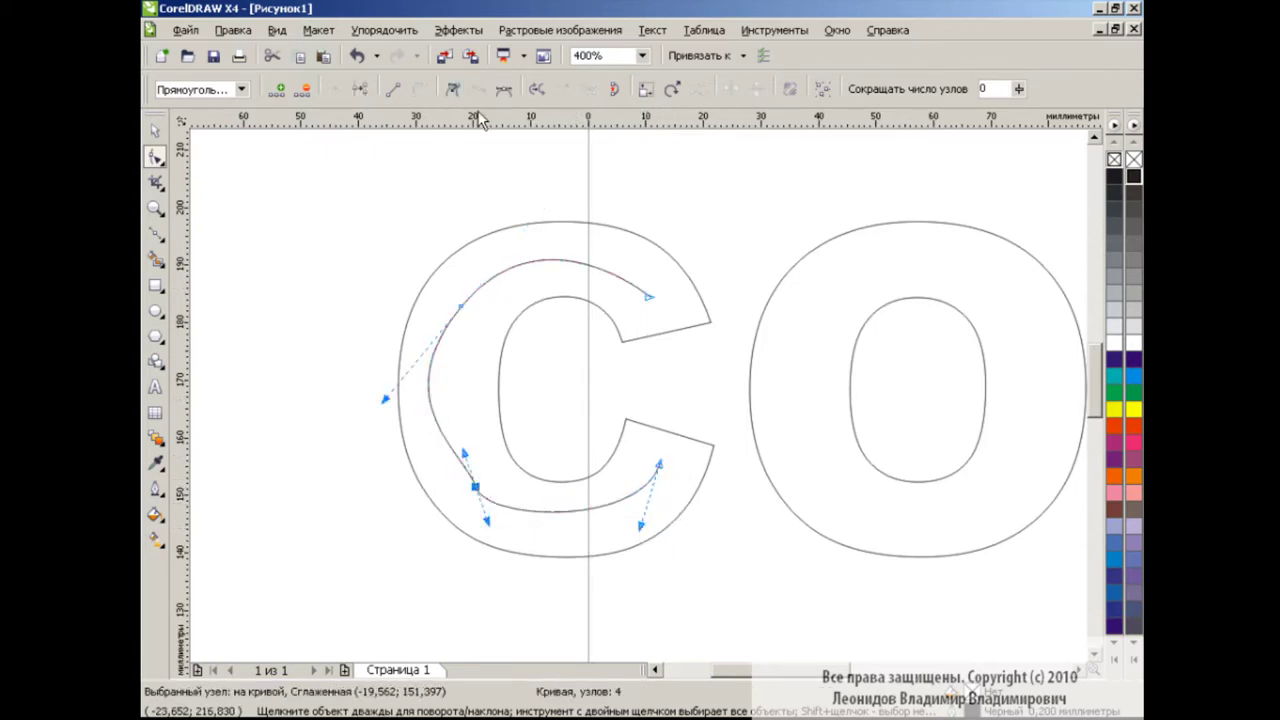
pyautogui.moveTo(487, 521); pyautogui.dragTo(503, 523)
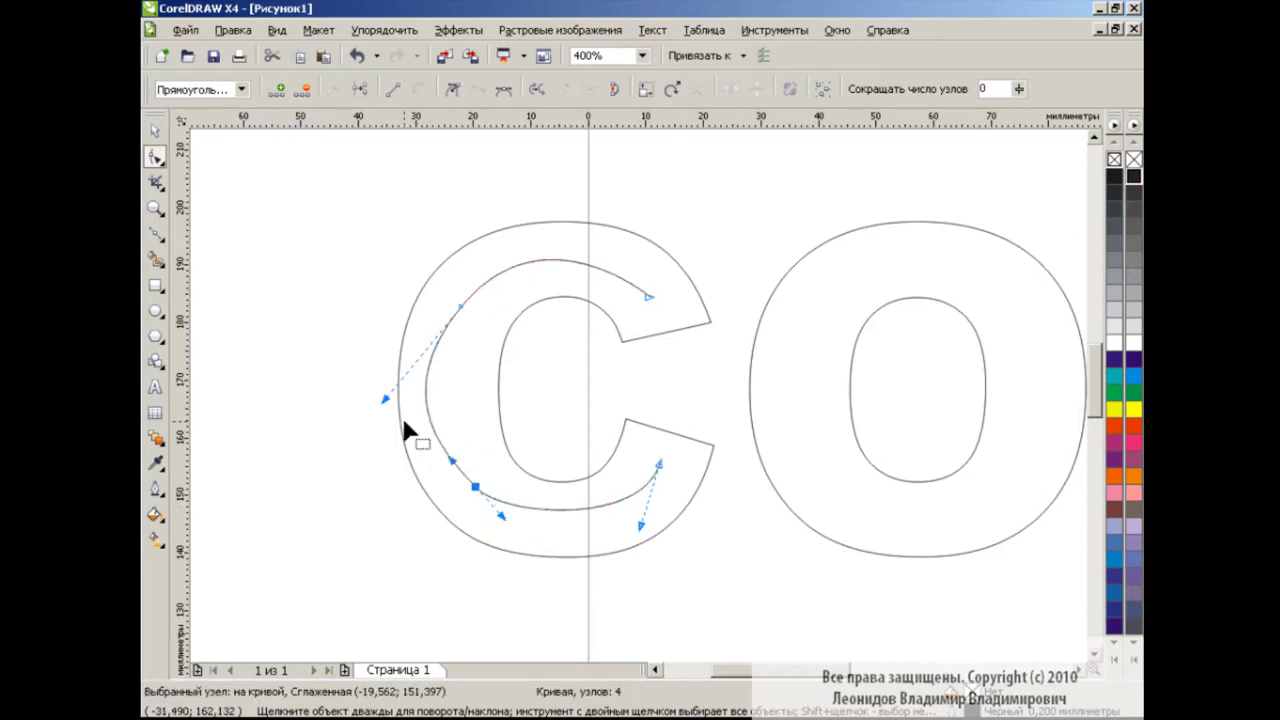
pyautogui.moveTo(384, 399); pyautogui.dragTo(417, 360)
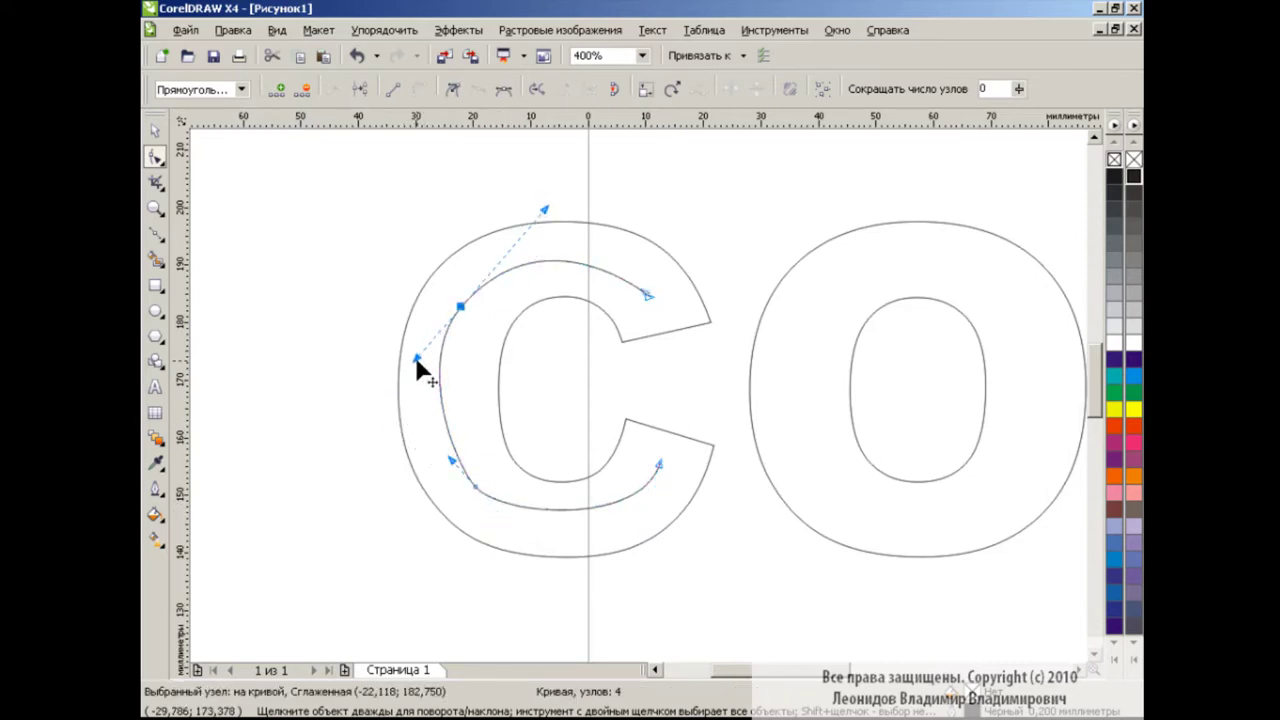
pyautogui.click(476, 489)
pyautogui.moveTo(504, 511); pyautogui.dragTo(521, 540)
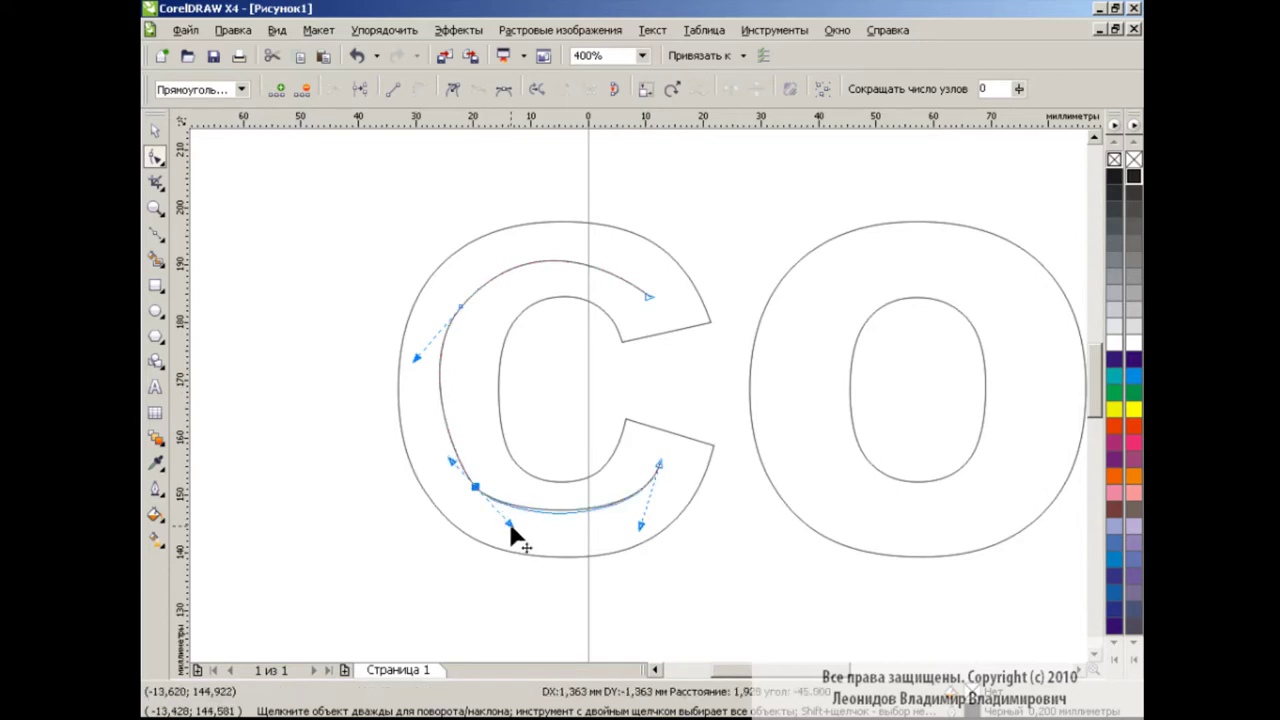
# - Reselect the curve and fine-tune its left segment and end nodes to fit the stroke
pyautogui.press('space')
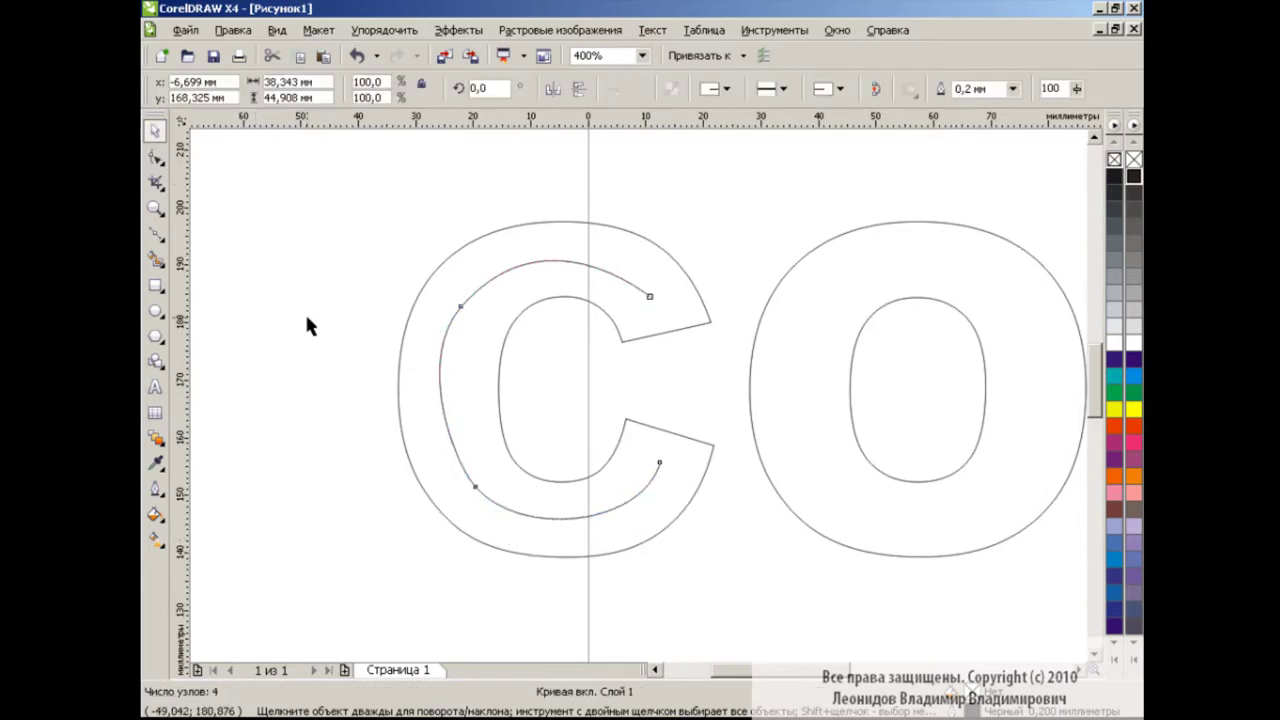
pyautogui.click(307, 318)
pyautogui.click(478, 301)
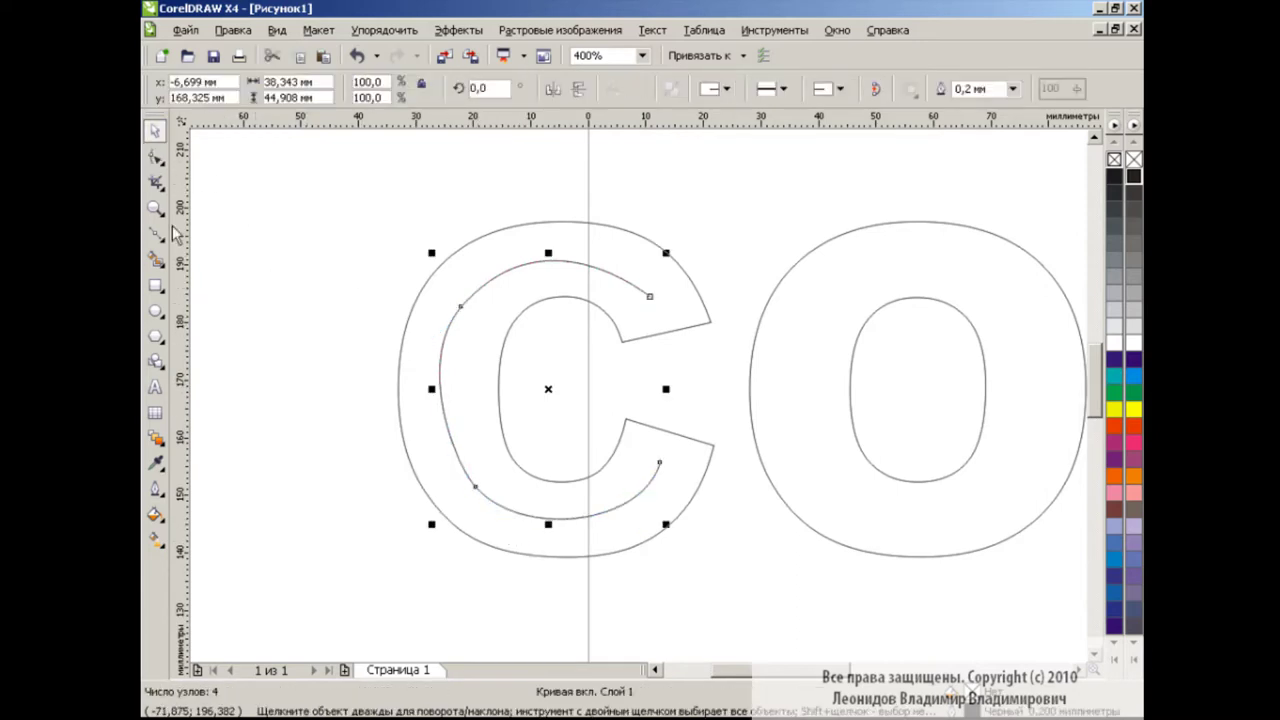
pyautogui.click(155, 157)
pyautogui.click(453, 468)
pyautogui.moveTo(453, 468); pyautogui.dragTo(430, 342)
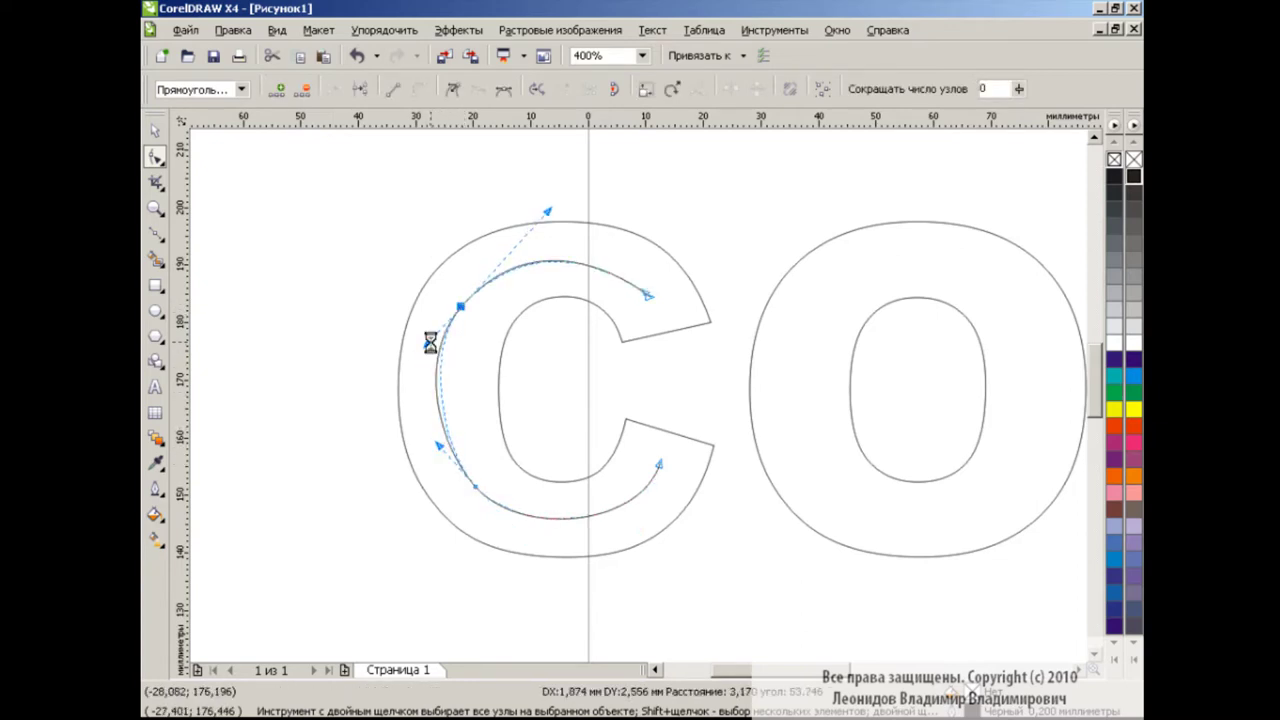
pyautogui.click(475, 487)
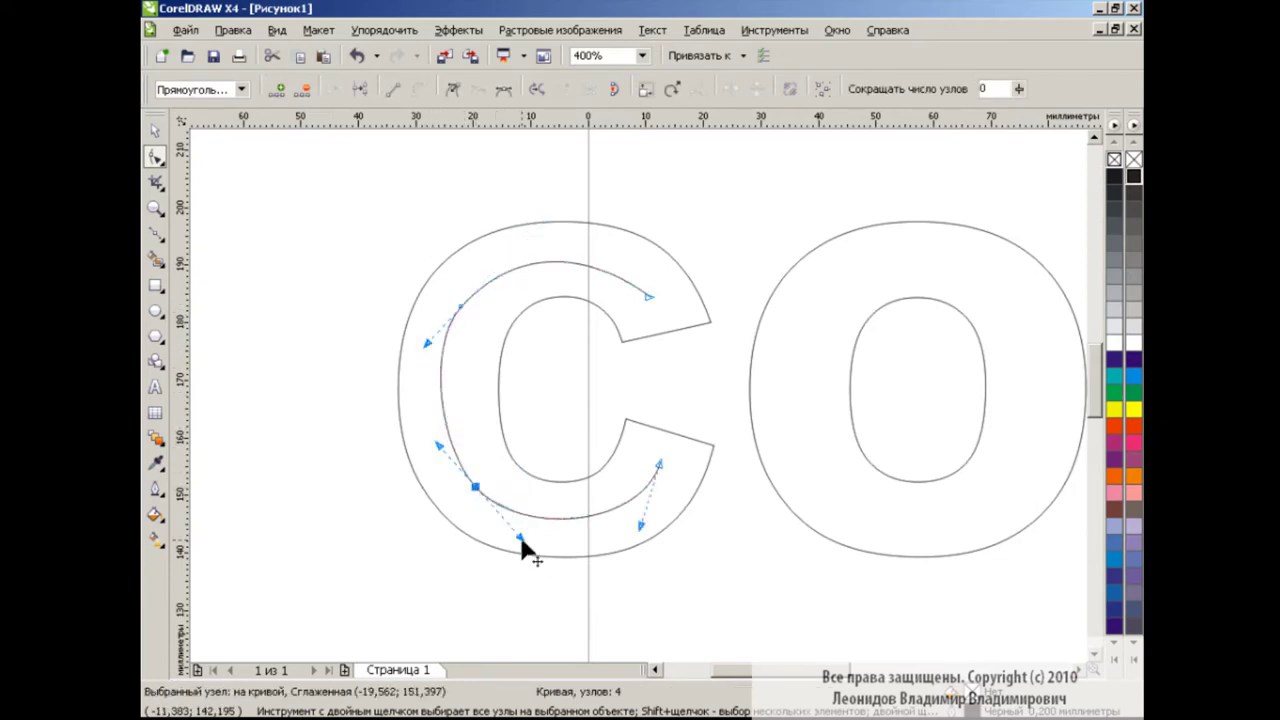
pyautogui.click(648, 296)
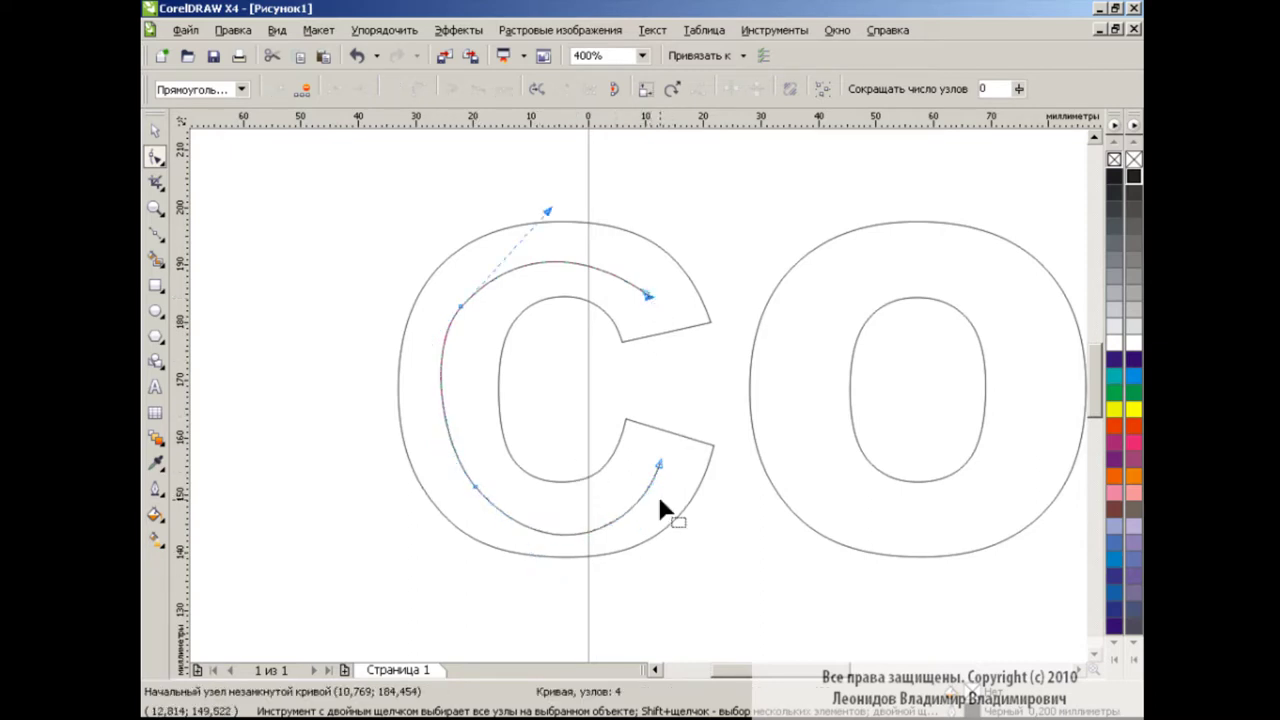
pyautogui.moveTo(654, 490); pyautogui.dragTo(656, 497)
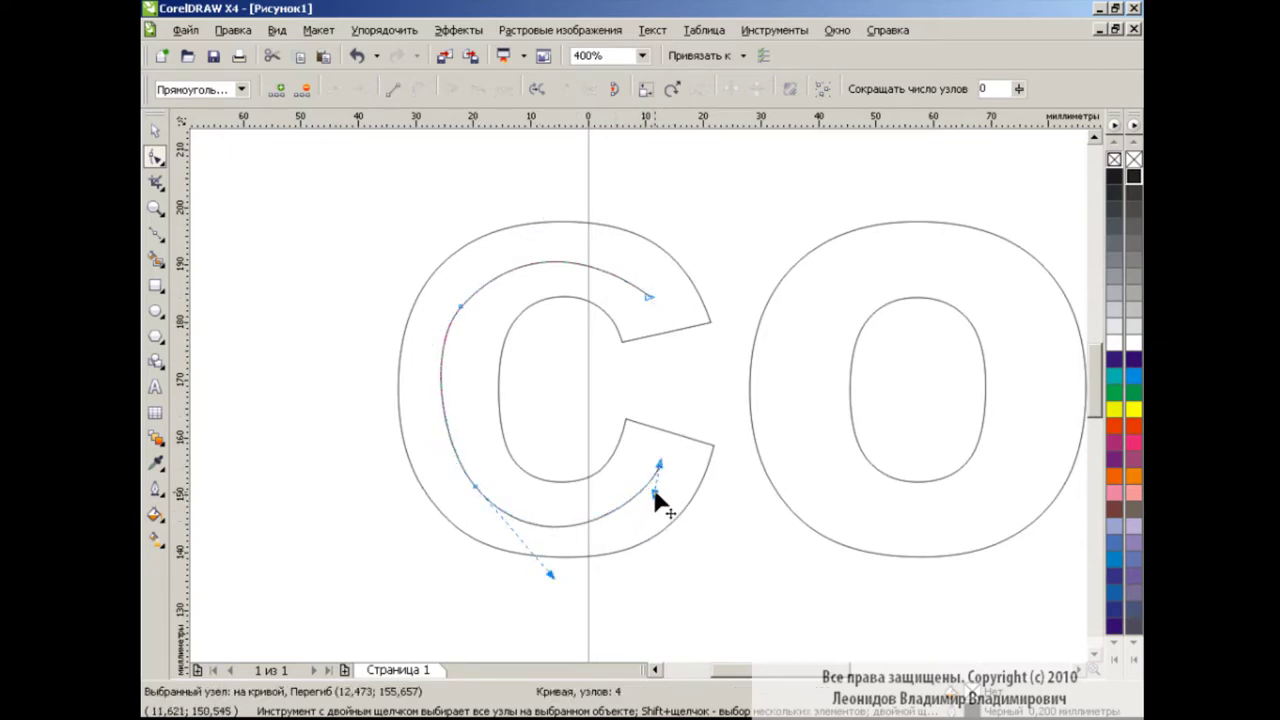
pyautogui.moveTo(461, 307); pyautogui.dragTo(468, 303)
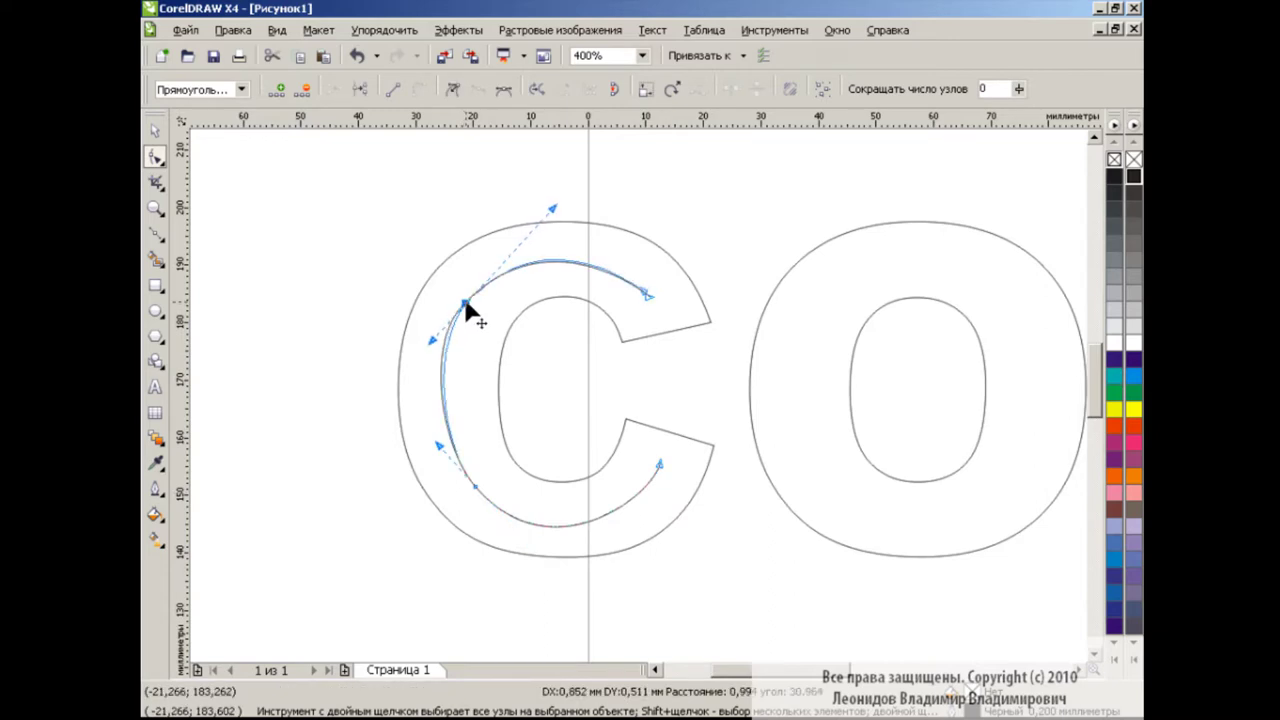
pyautogui.click(341, 393)
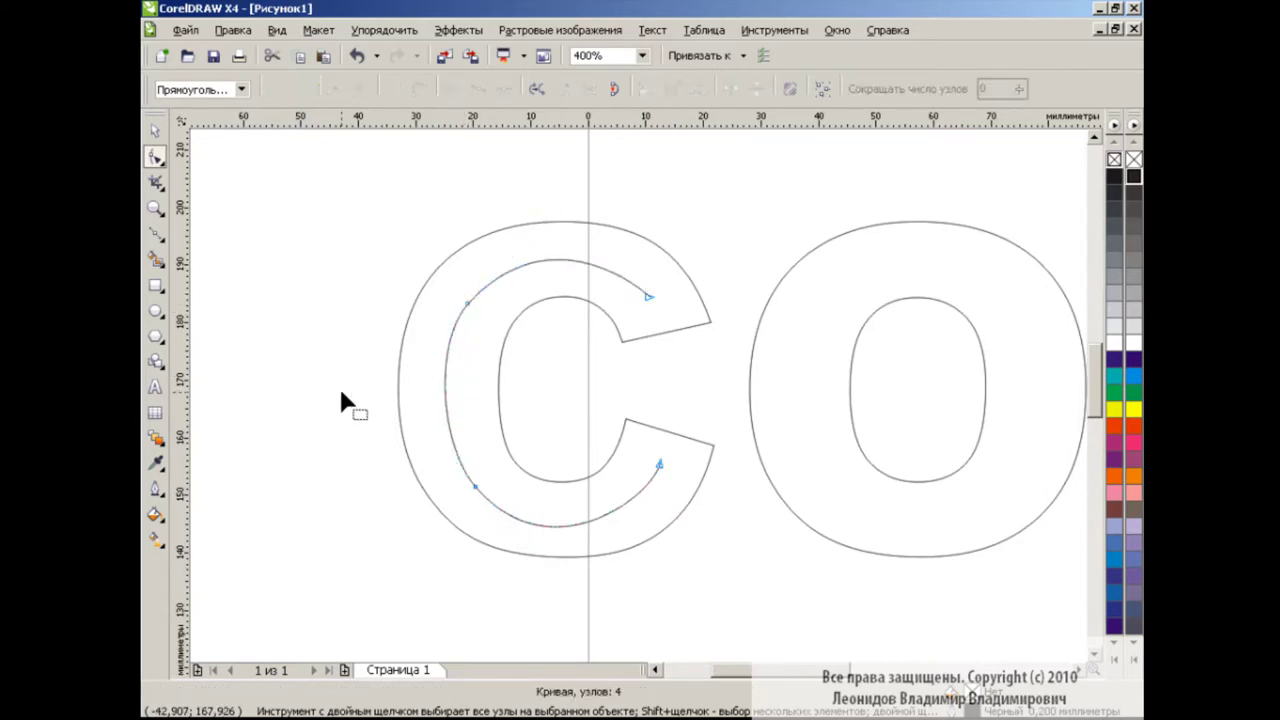
pyautogui.click(157, 238)
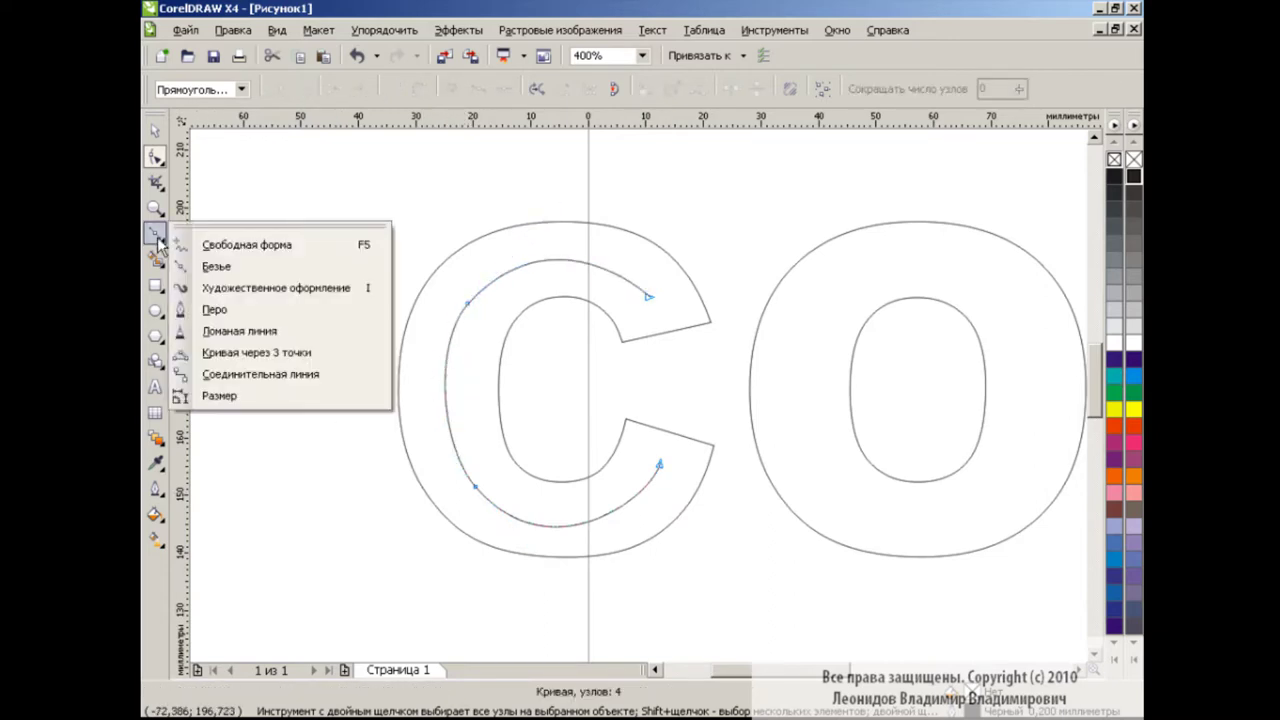
# - Draw two straight polylines crossing the C's upper tip to mark off a triangular facet
pyautogui.click(240, 331)
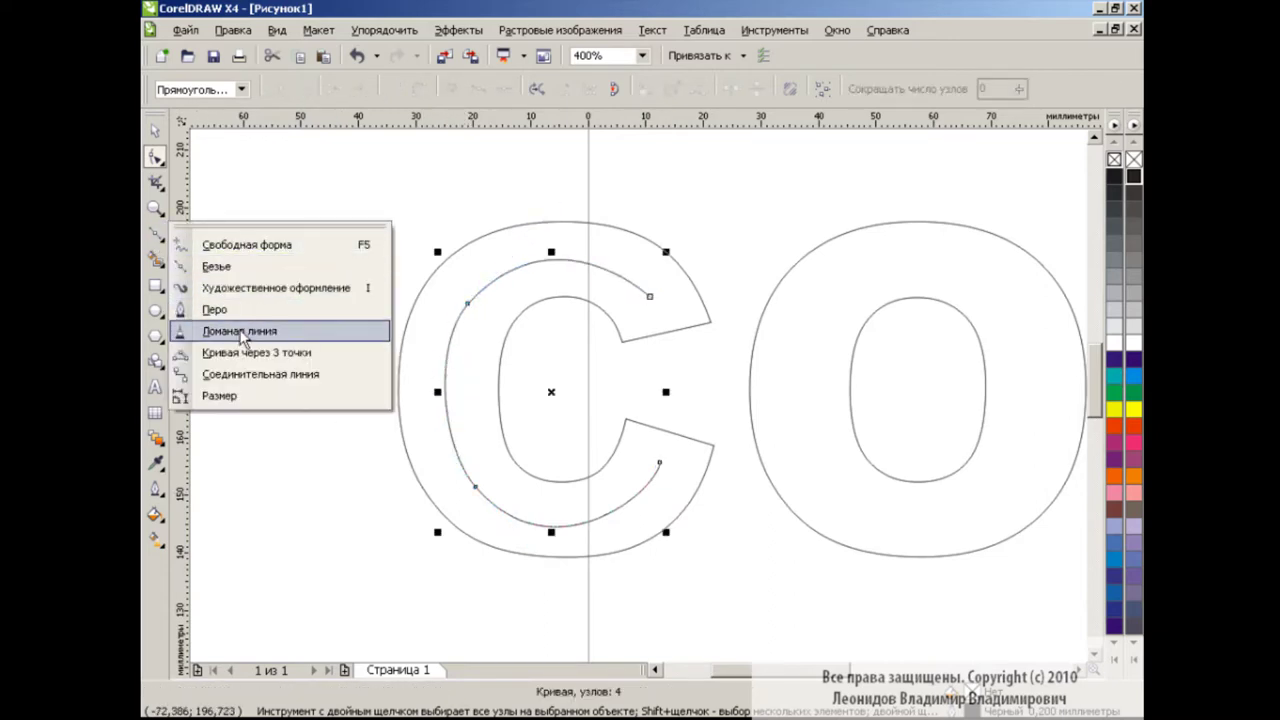
pyautogui.click(714, 322)
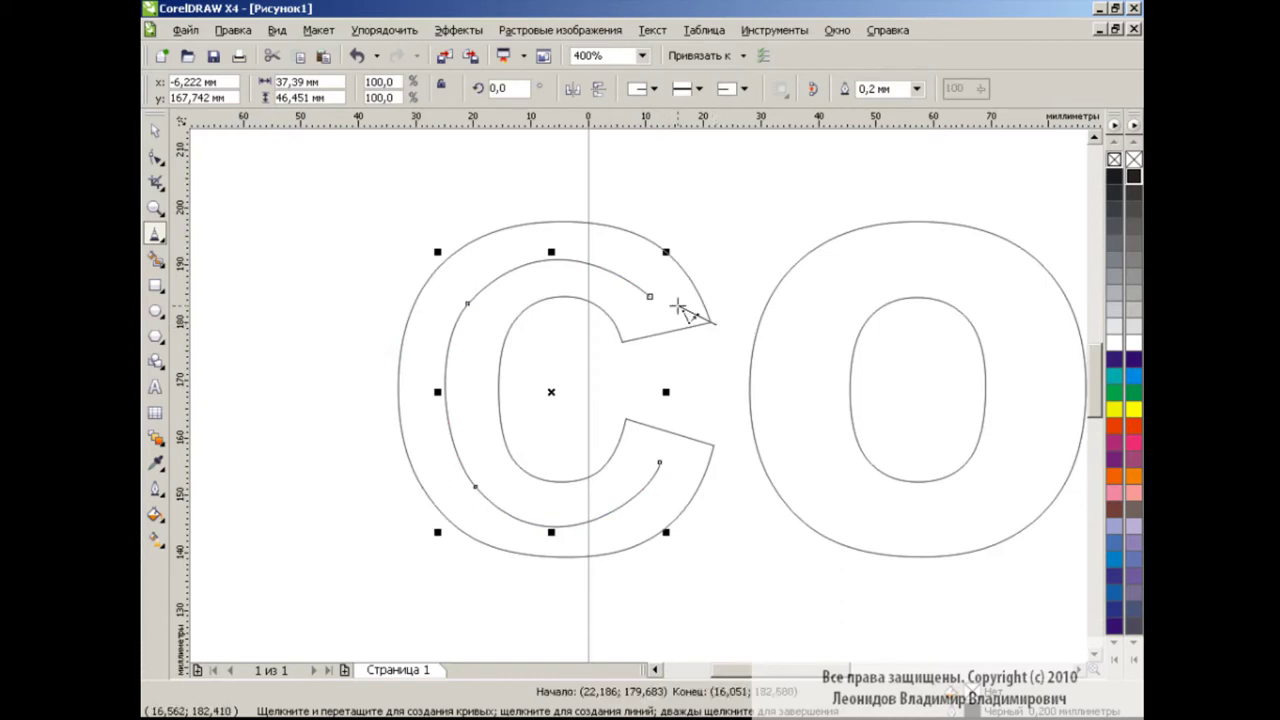
pyautogui.doubleClick(627, 289)
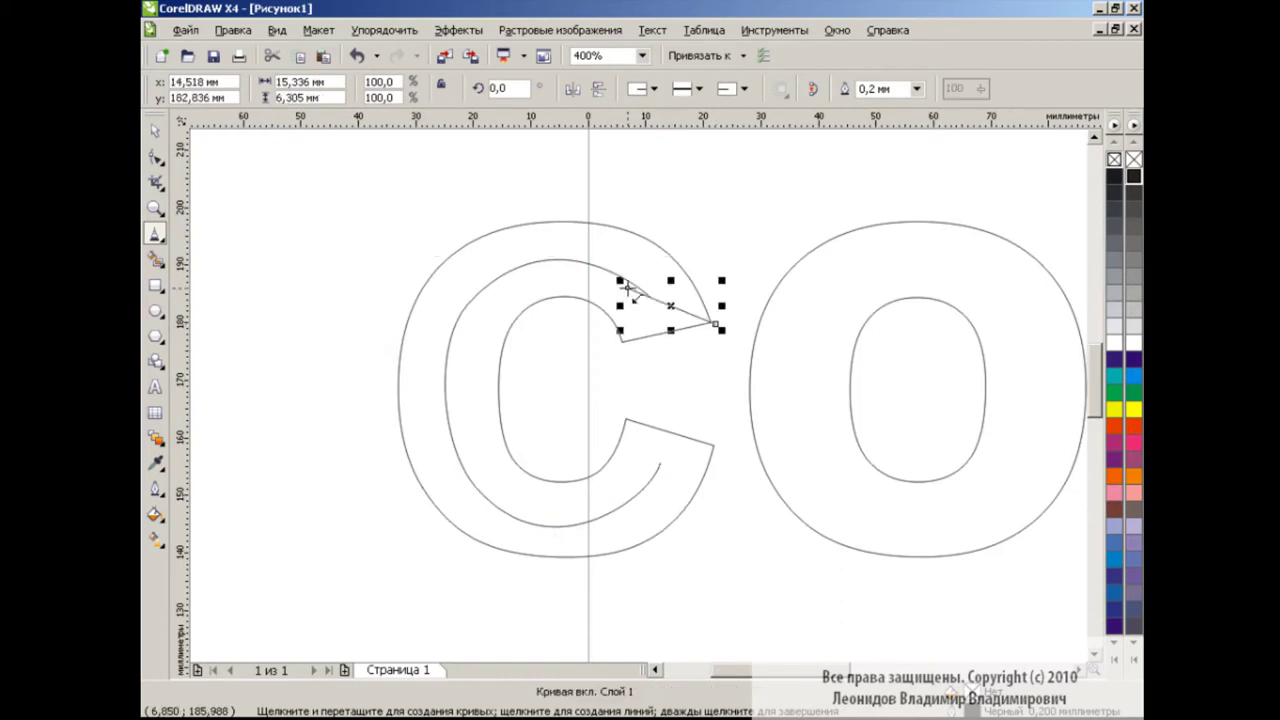
pyautogui.click(642, 55)
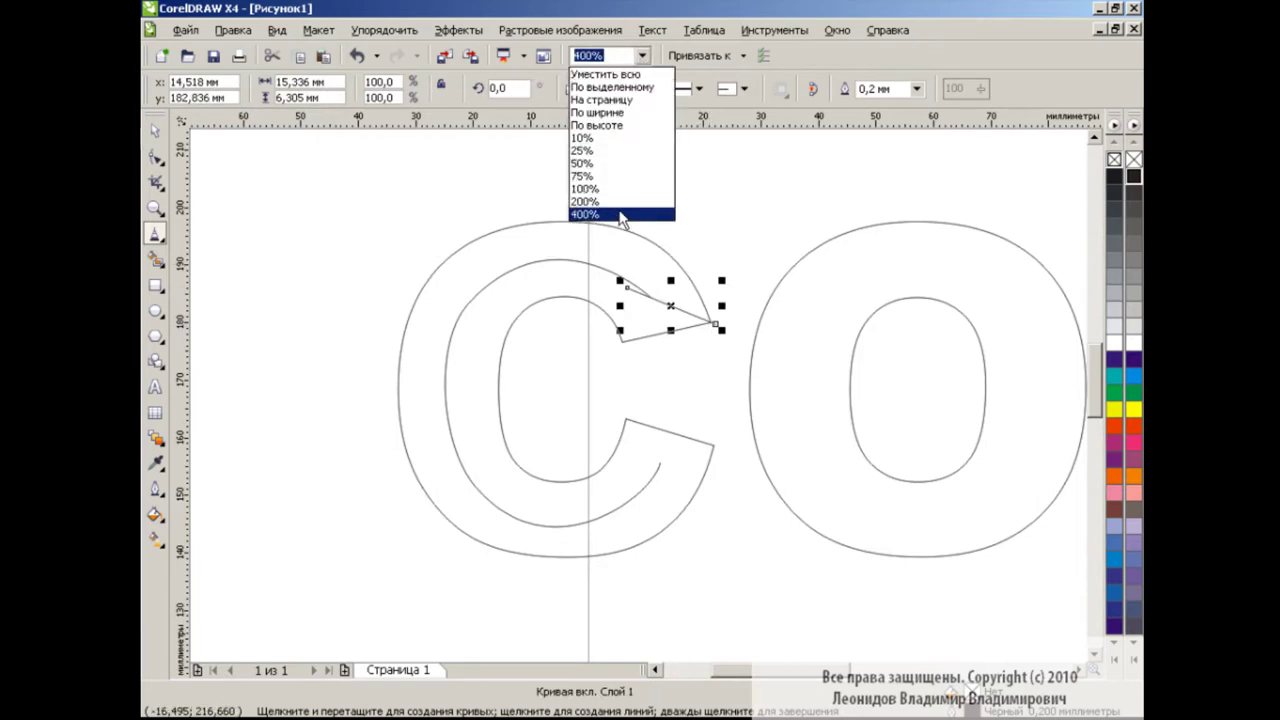
pyautogui.click(650, 205)
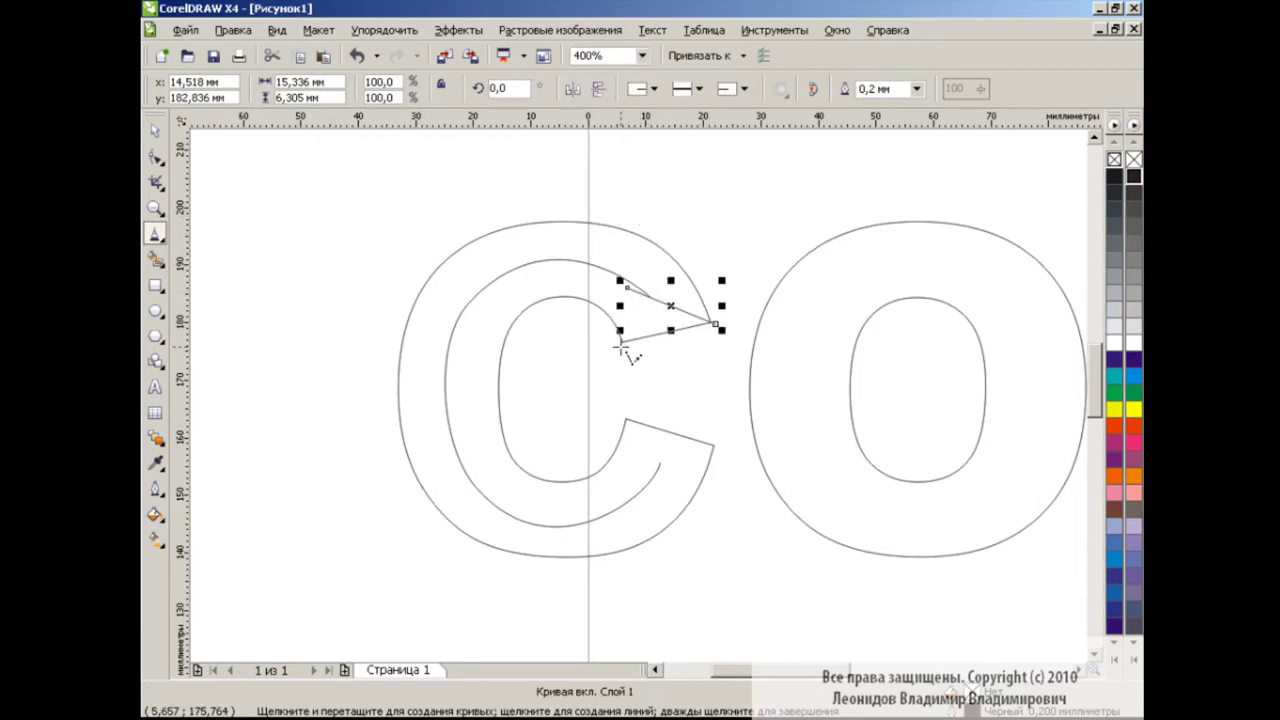
pyautogui.click(621, 343)
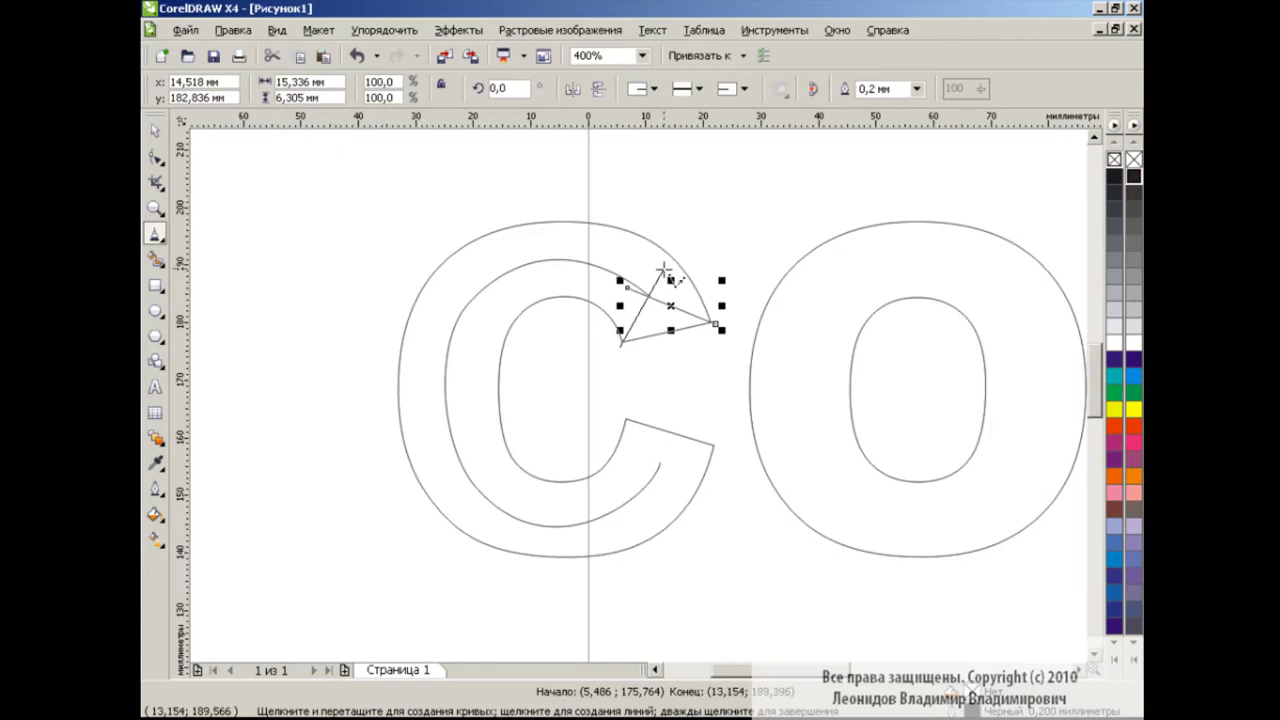
pyautogui.click(662, 272)
pyautogui.write('800')
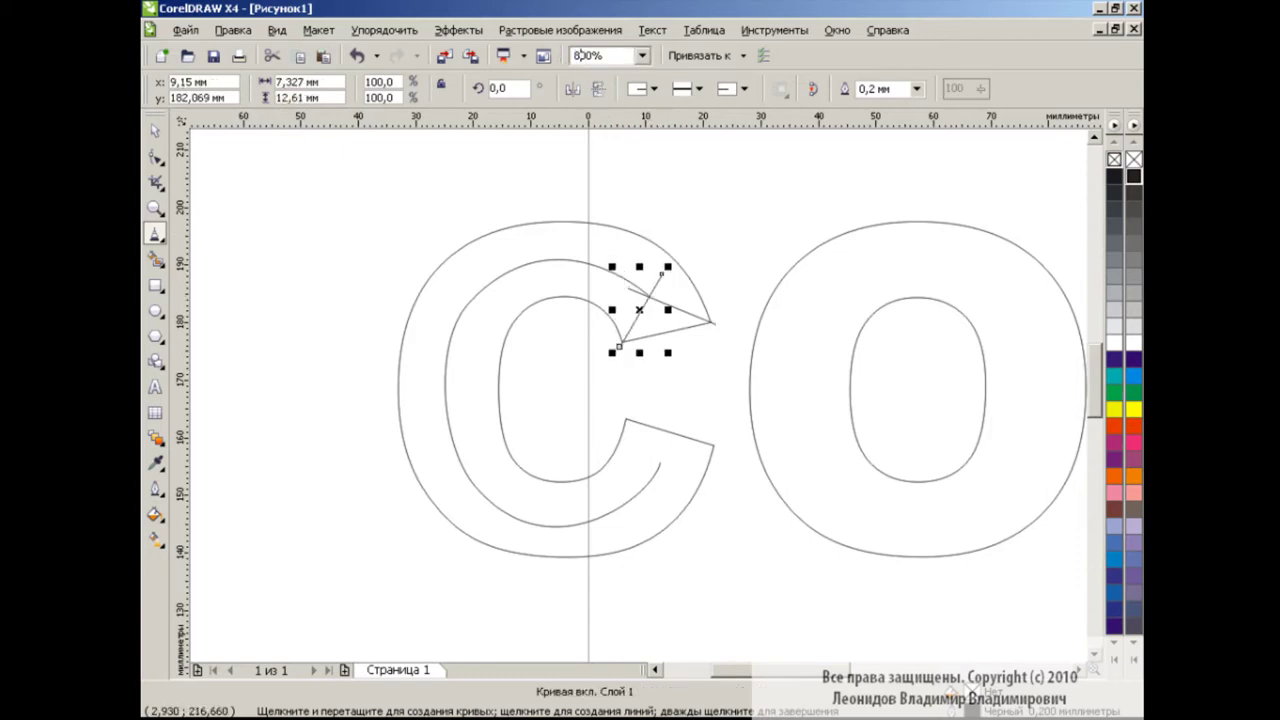
# - Zoom to 800% on the upper tip and select the bevel lines' end nodes with the Shape tool
pyautogui.press('Return')
pyautogui.click(155, 131)
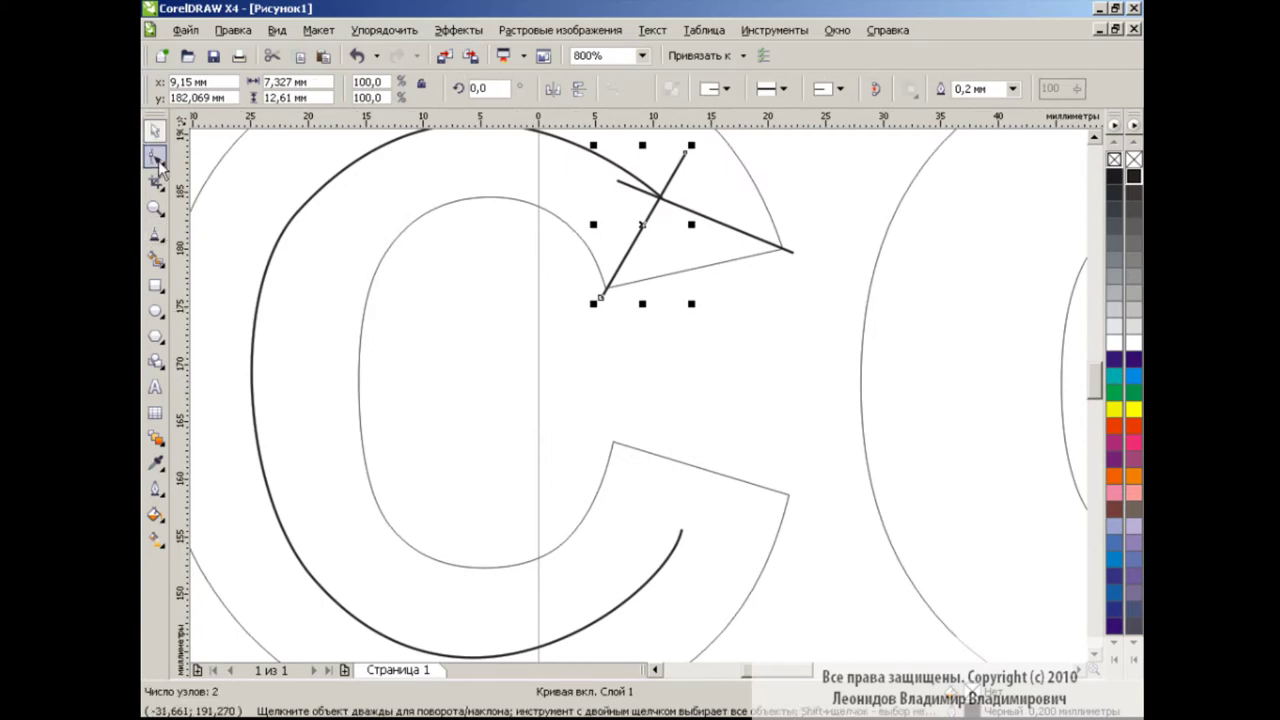
pyautogui.click(156, 158)
pyautogui.click(603, 302)
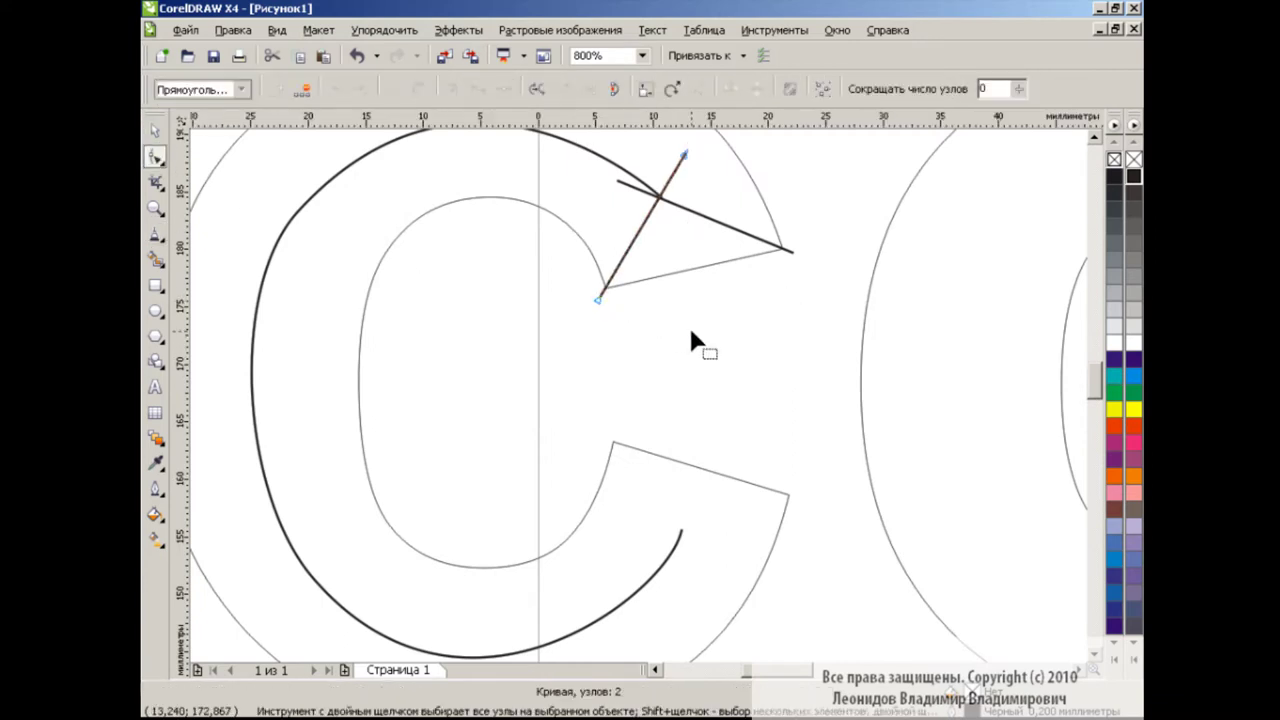
pyautogui.click(679, 160)
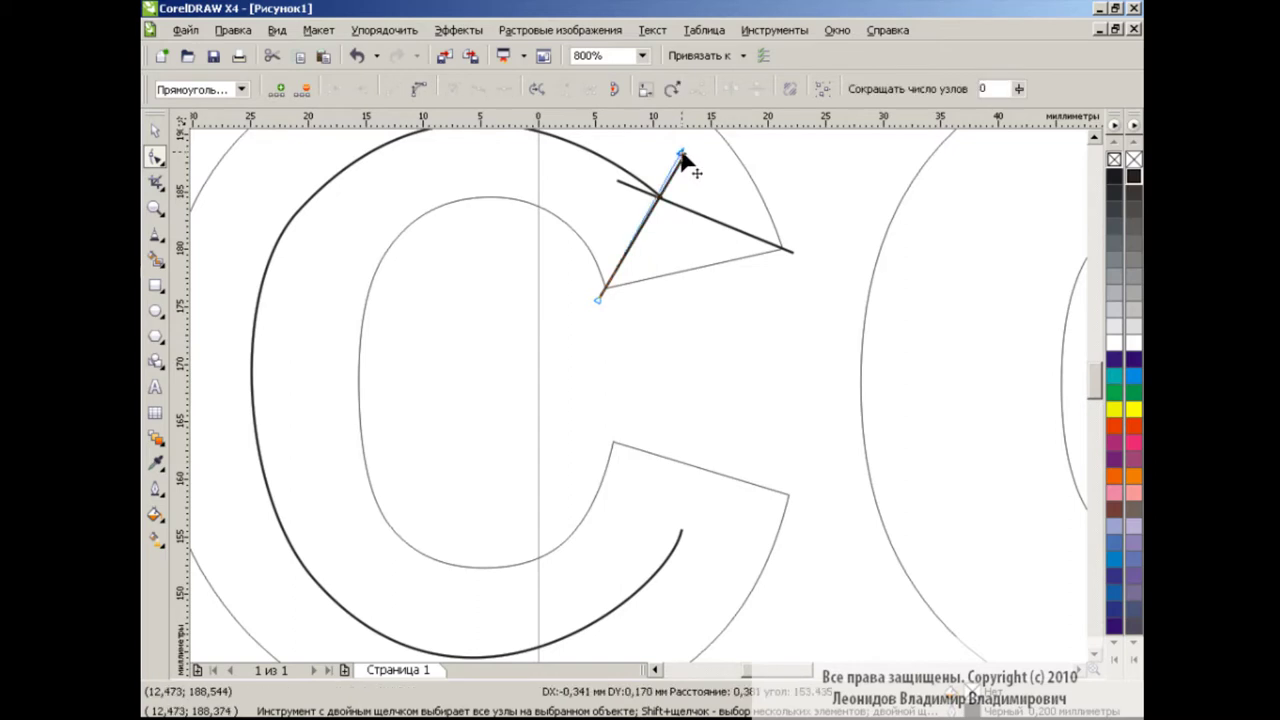
pyautogui.click(619, 182)
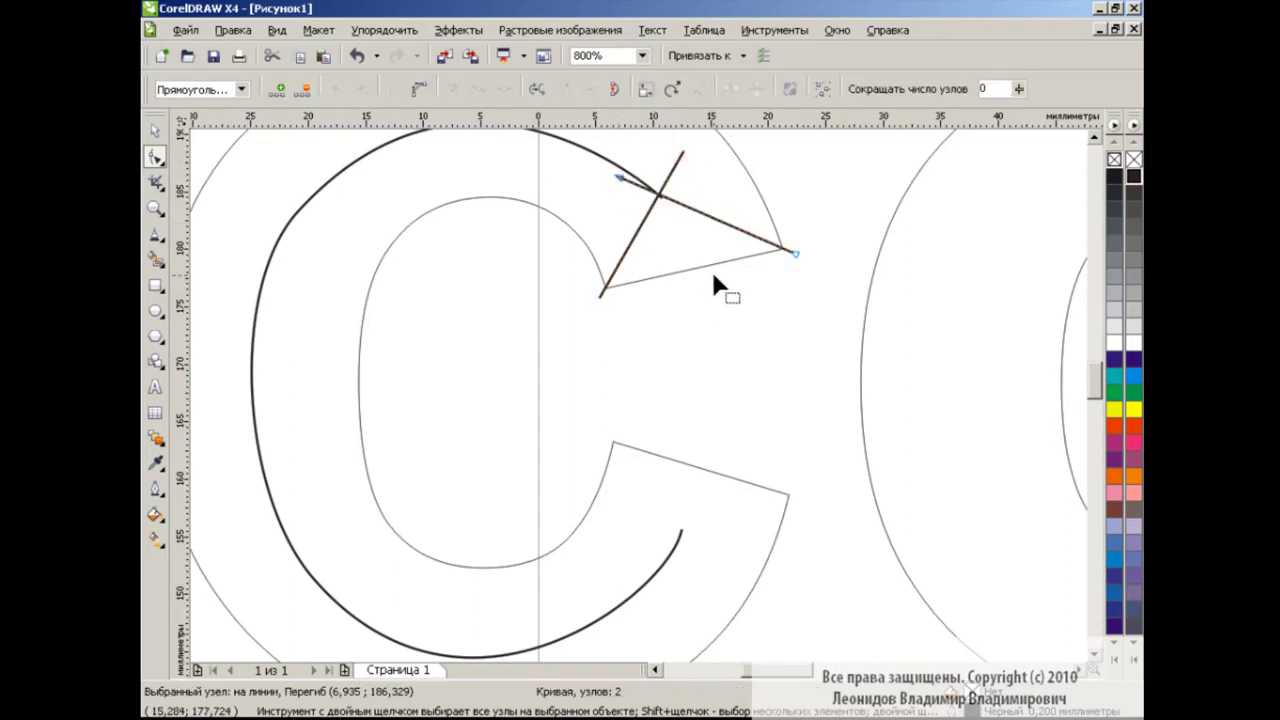
pyautogui.moveTo(1094, 375); pyautogui.dragTo(1090, 381)
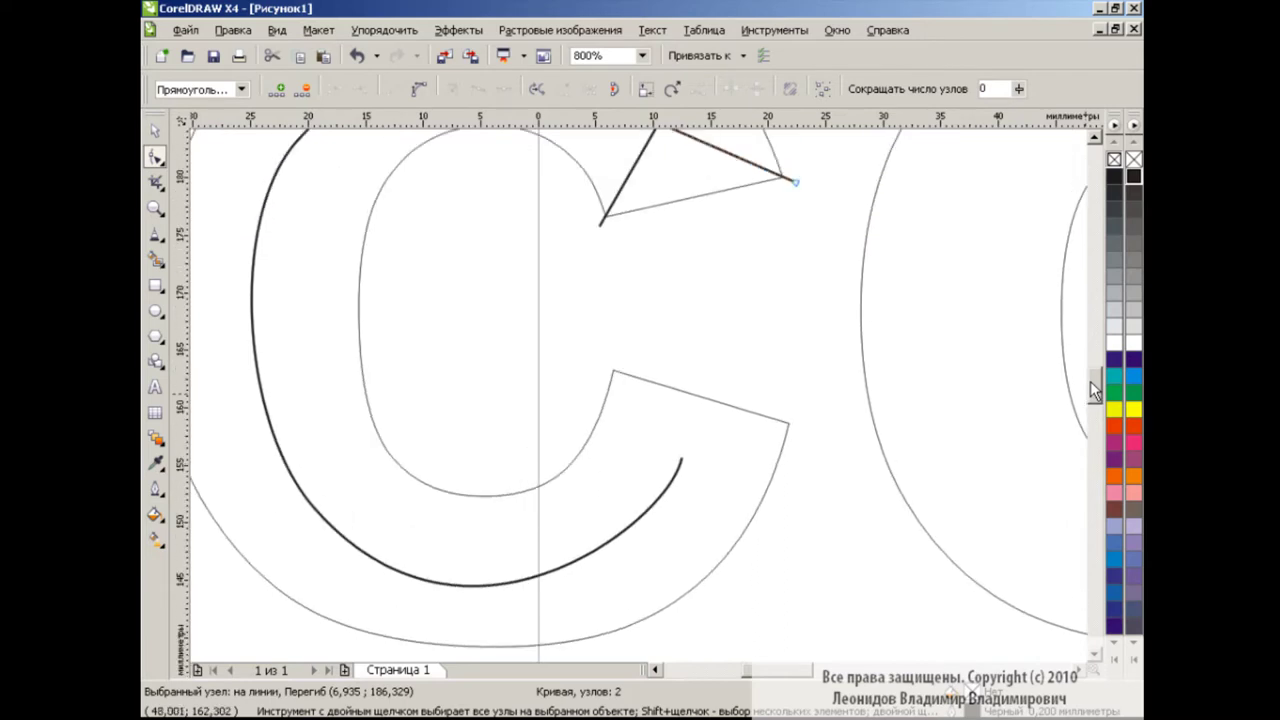
# - Draw two crossing straight lines over the C's lower tip and nudge the top node upward
pyautogui.click(155, 234)
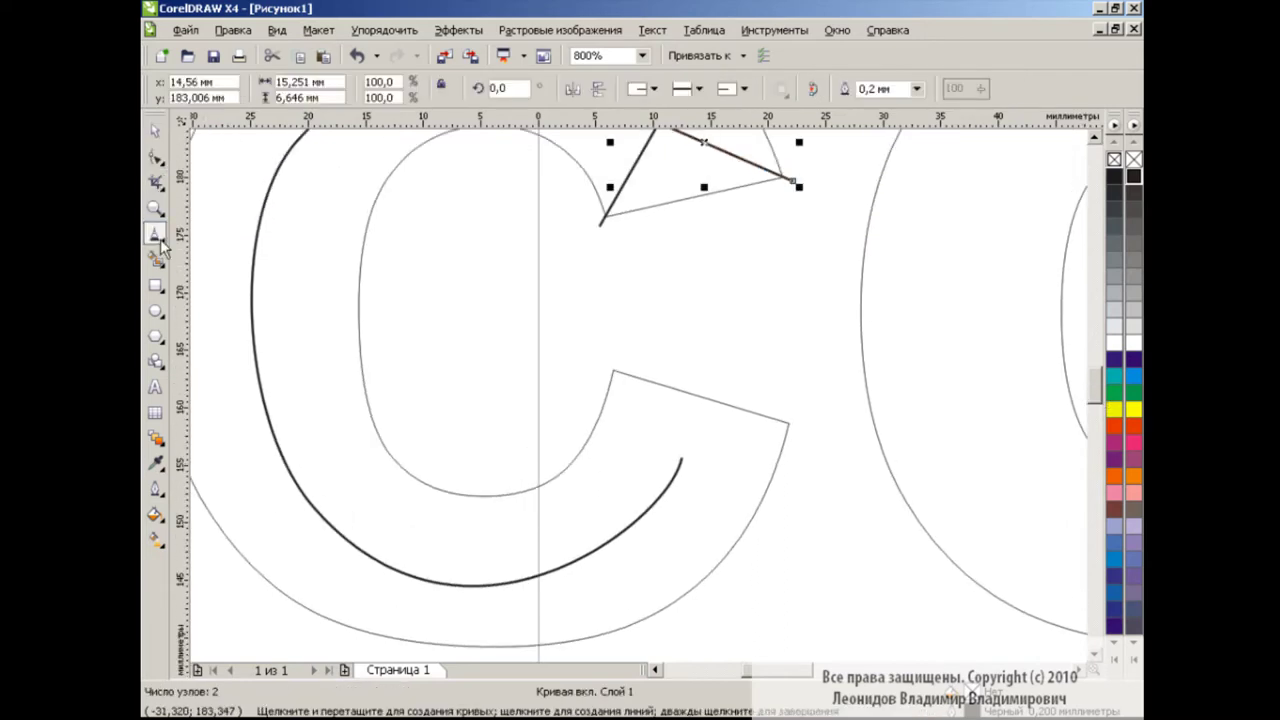
pyautogui.click(790, 422)
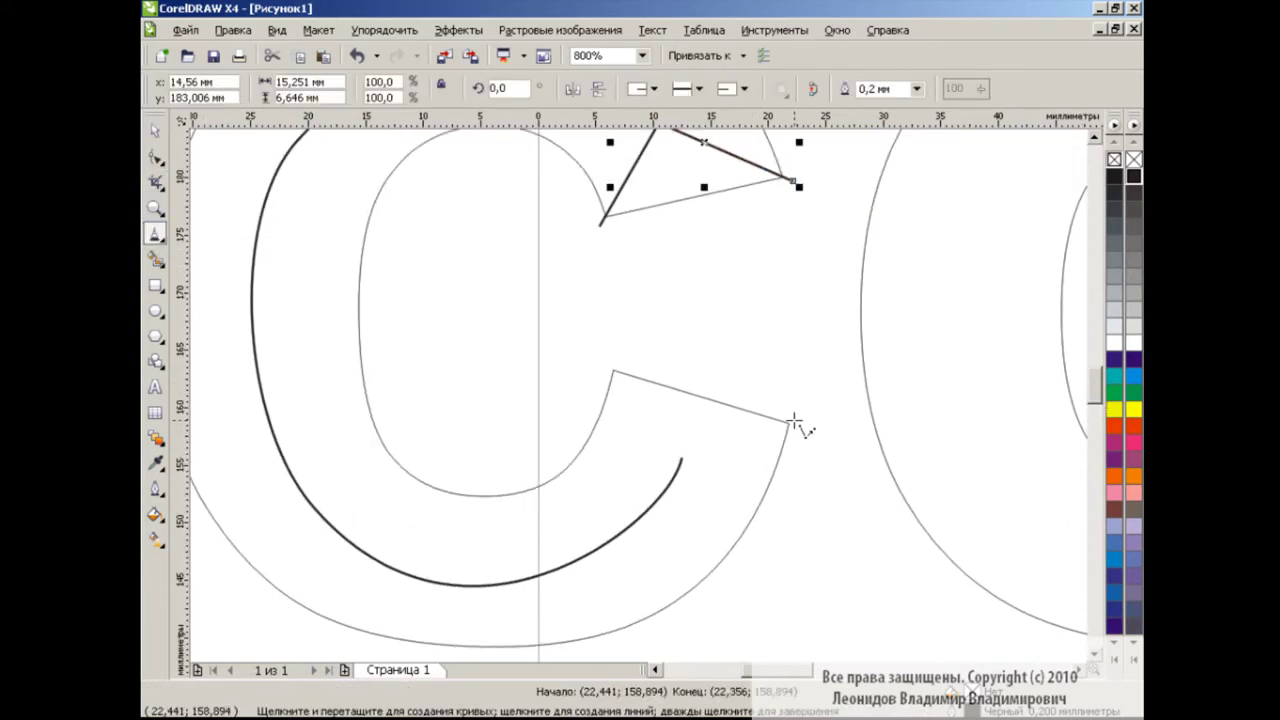
pyautogui.click(650, 470)
pyautogui.click(605, 366)
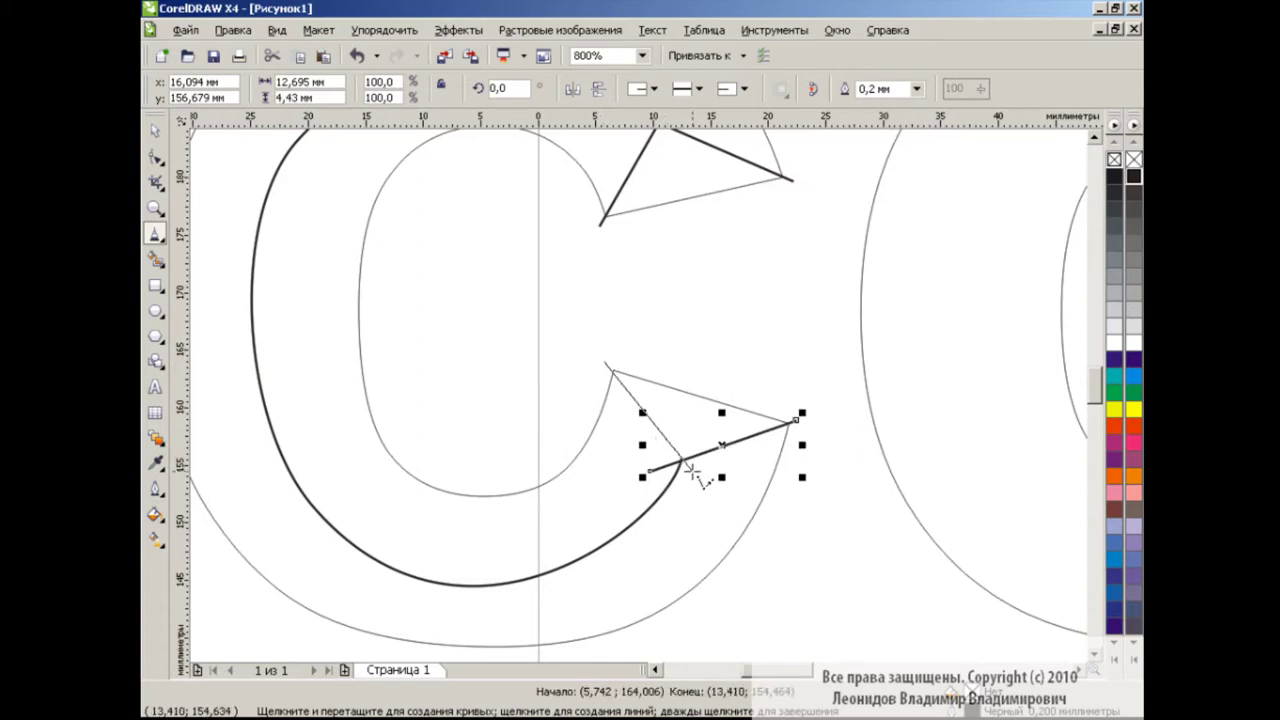
pyautogui.click(713, 497)
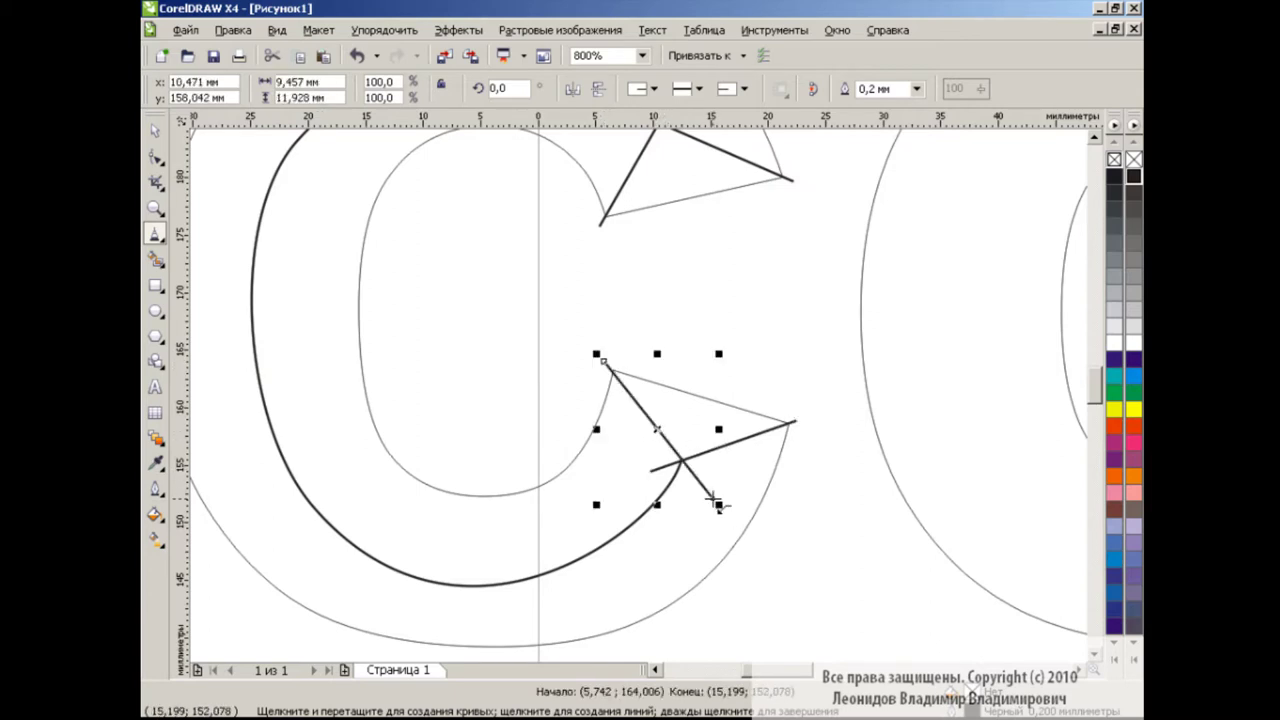
pyautogui.click(155, 157)
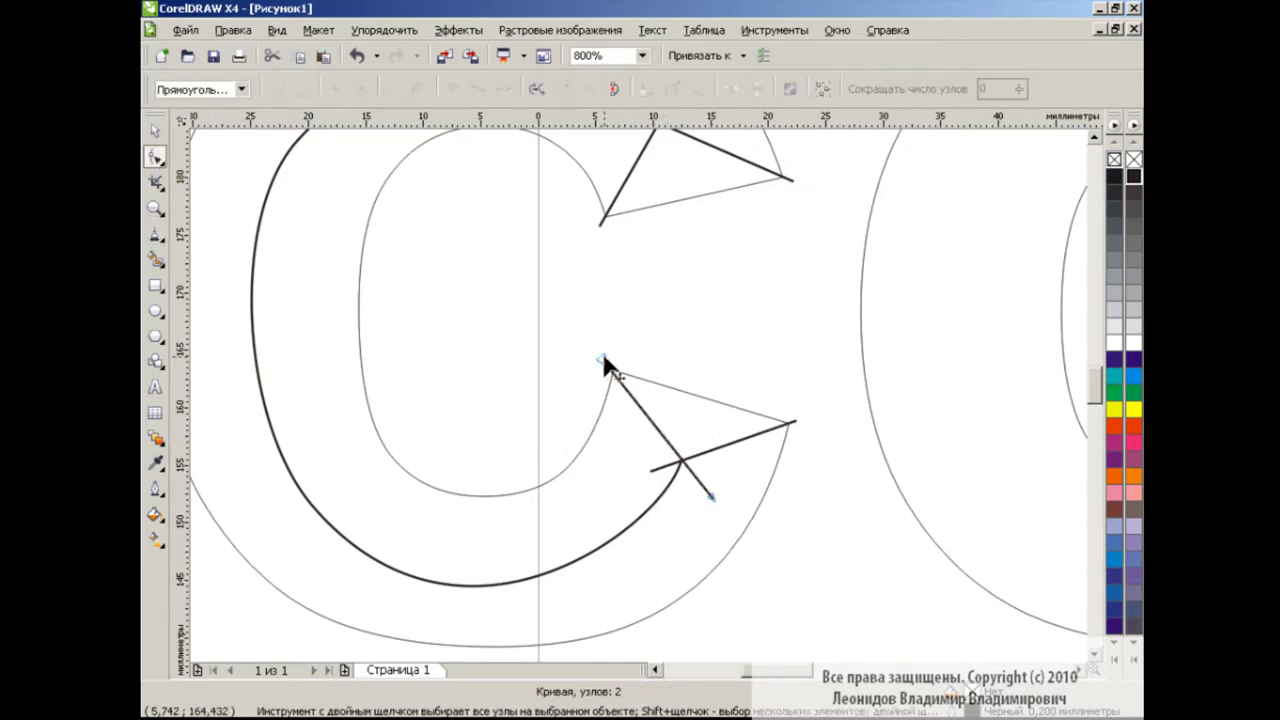
pyautogui.moveTo(603, 362); pyautogui.dragTo(604, 359)
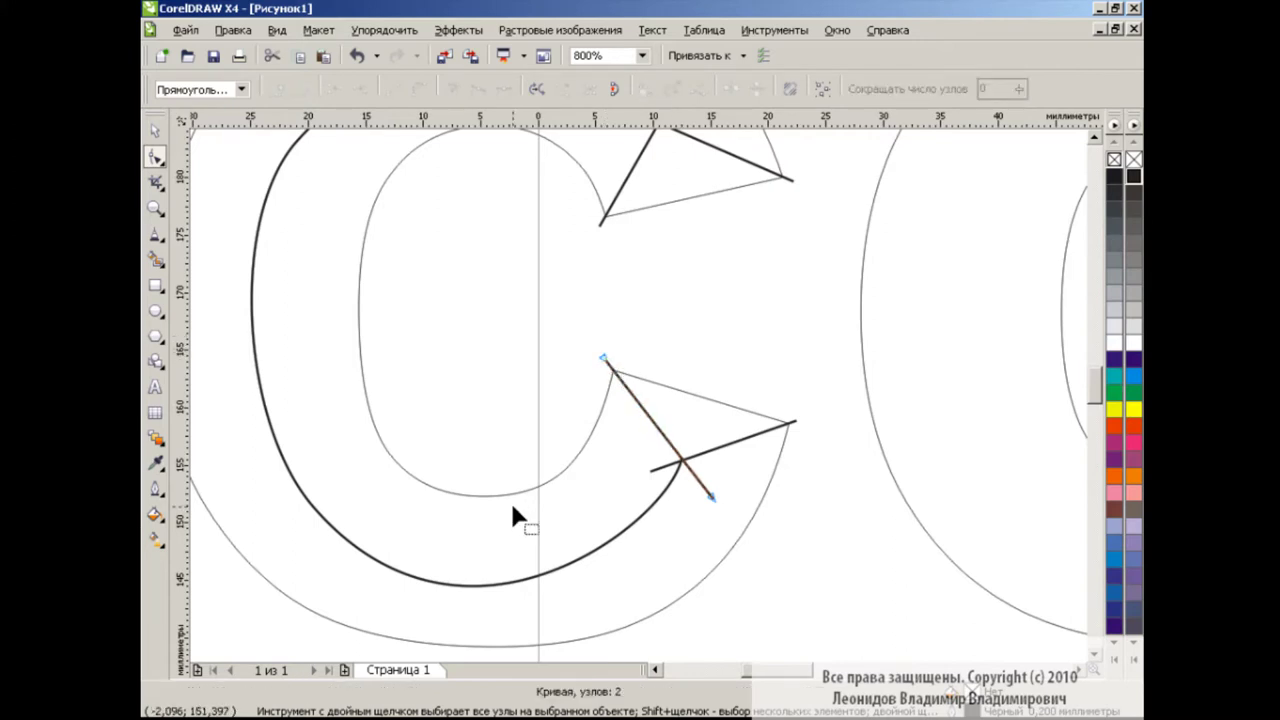
pyautogui.moveTo(1096, 388); pyautogui.dragTo(1096, 372)
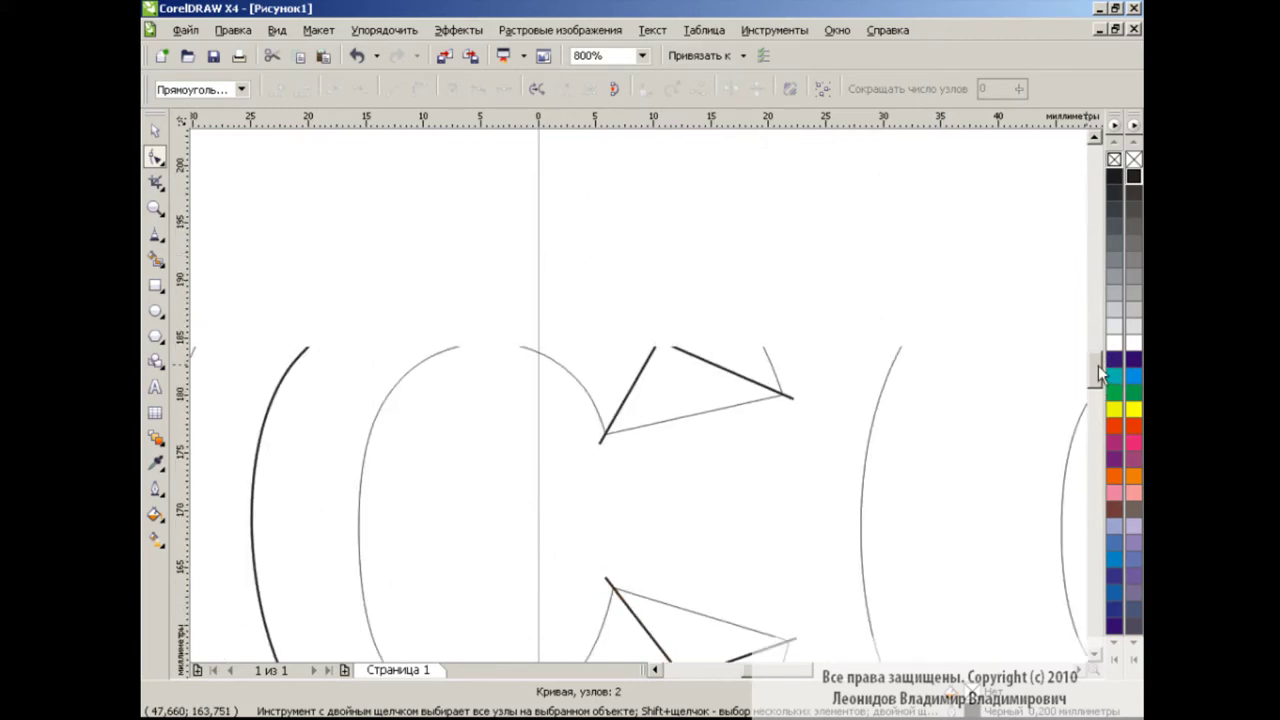
# - Smart-fill both tip triangles blue, the outer band green and the inner band yellow
pyautogui.click(155, 260)
pyautogui.click(210, 264)
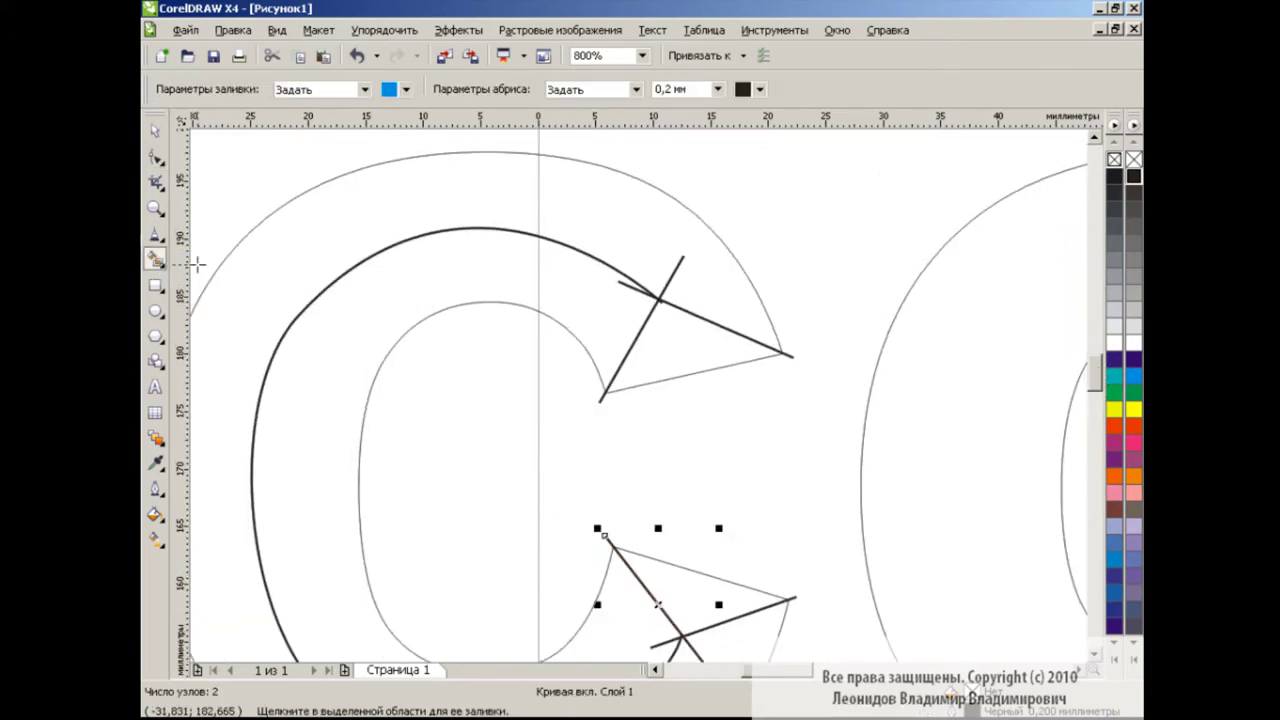
pyautogui.click(668, 335)
pyautogui.click(690, 605)
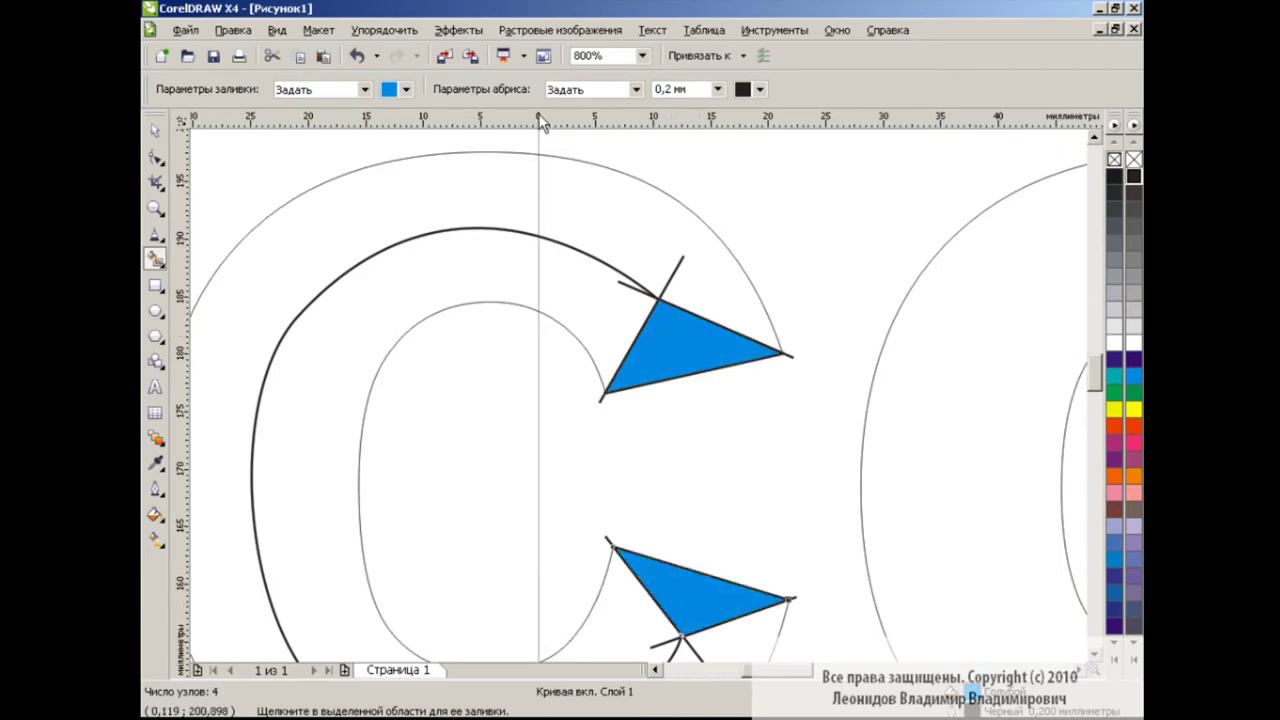
pyautogui.click(405, 89)
pyautogui.click(403, 138)
pyautogui.click(610, 202)
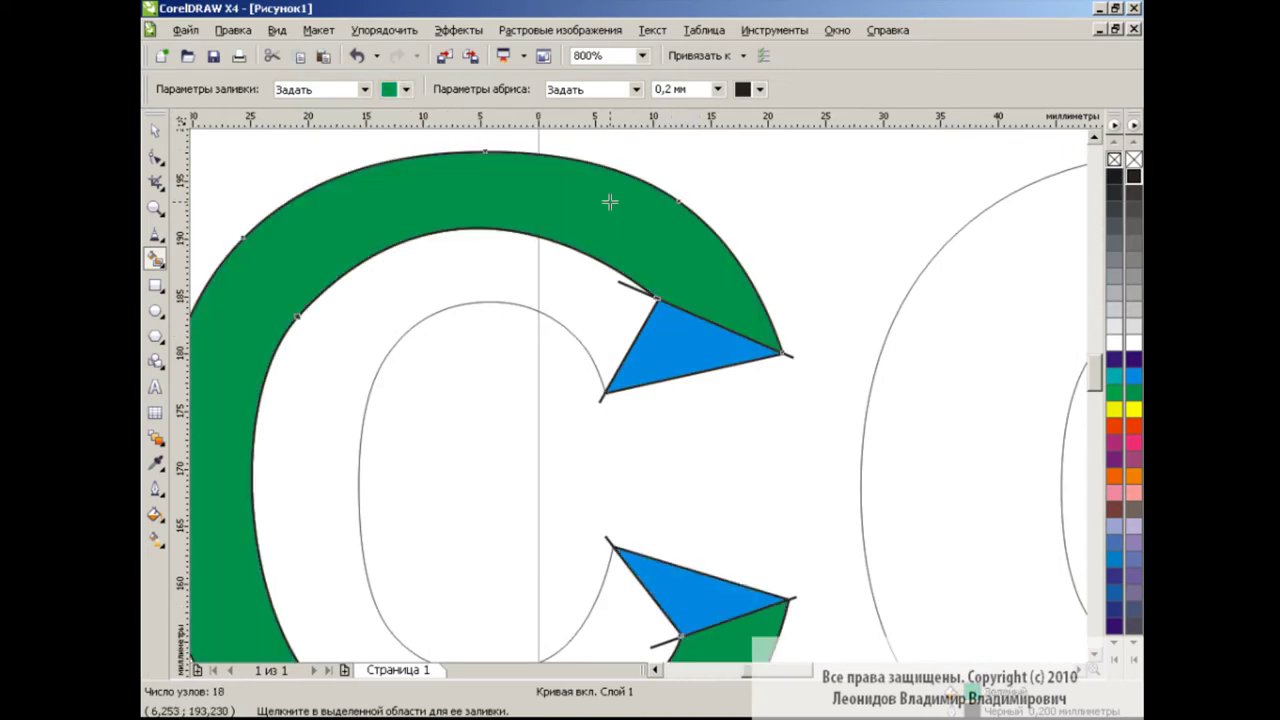
pyautogui.scroll(-1, 1097, 374)
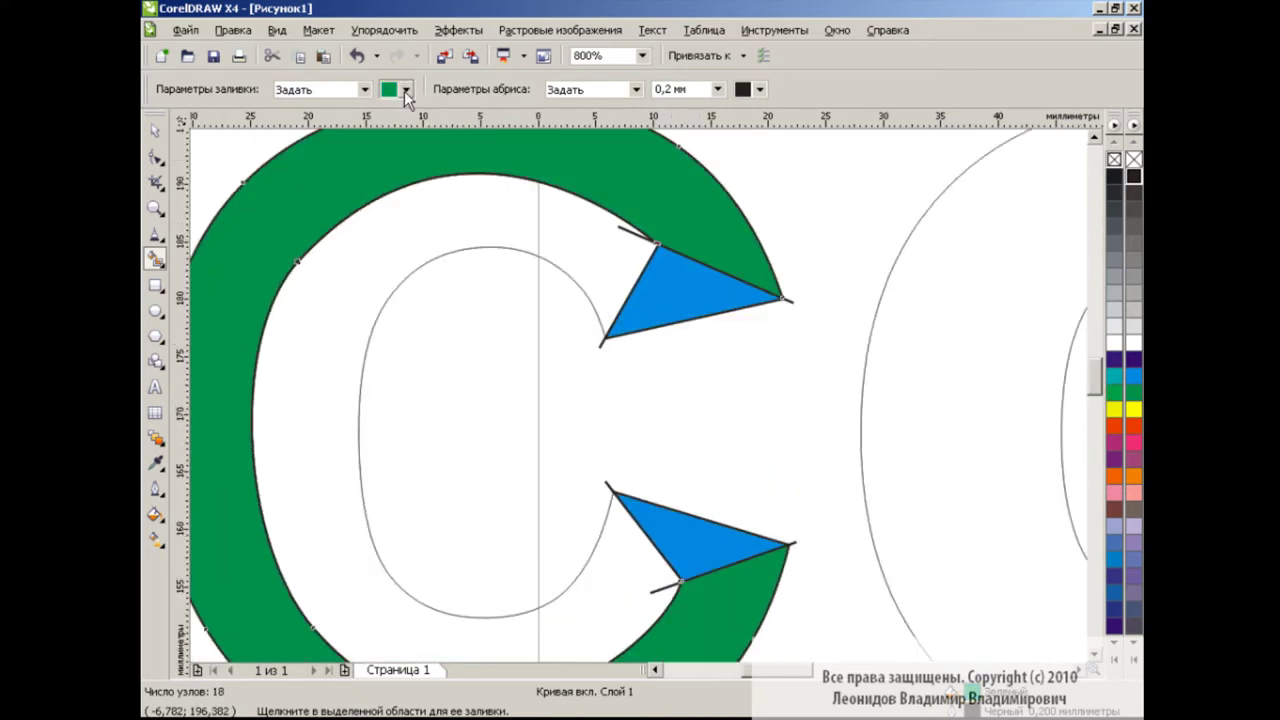
pyautogui.click(404, 91)
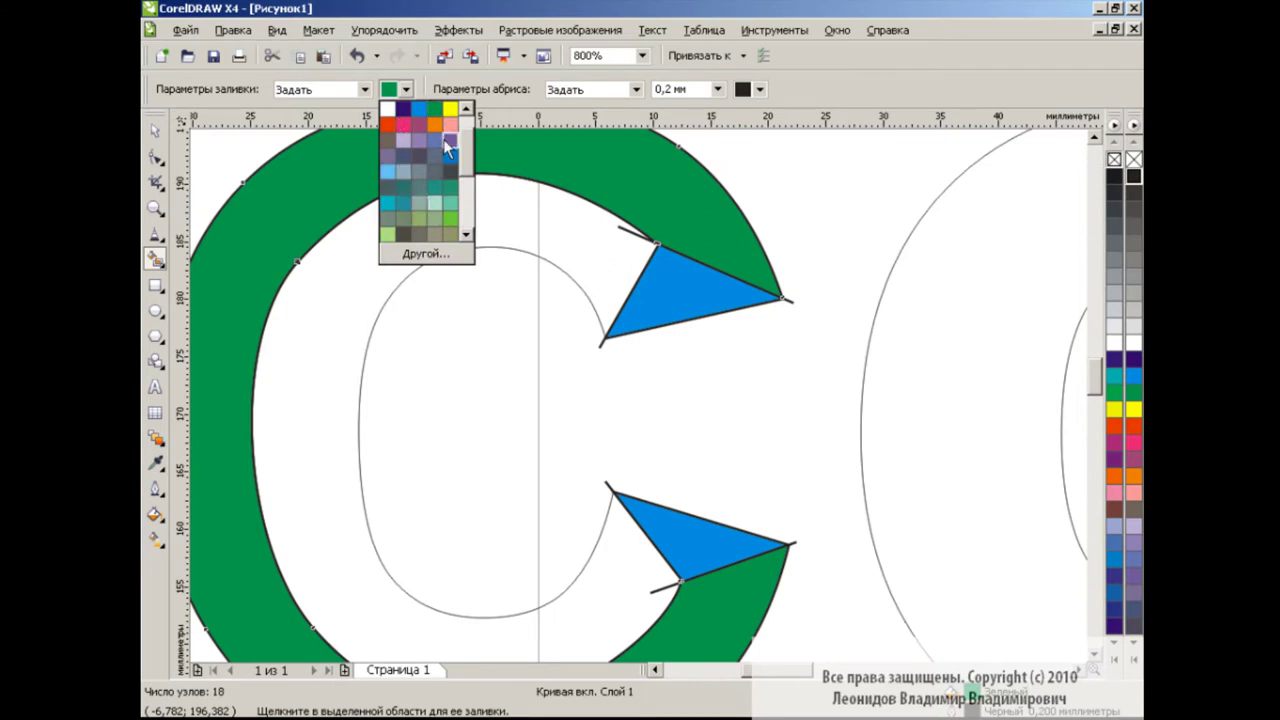
pyautogui.click(451, 108)
pyautogui.click(489, 203)
# - Delete the leftover stray lines at the C's tips and clear the selection
pyautogui.press('space')
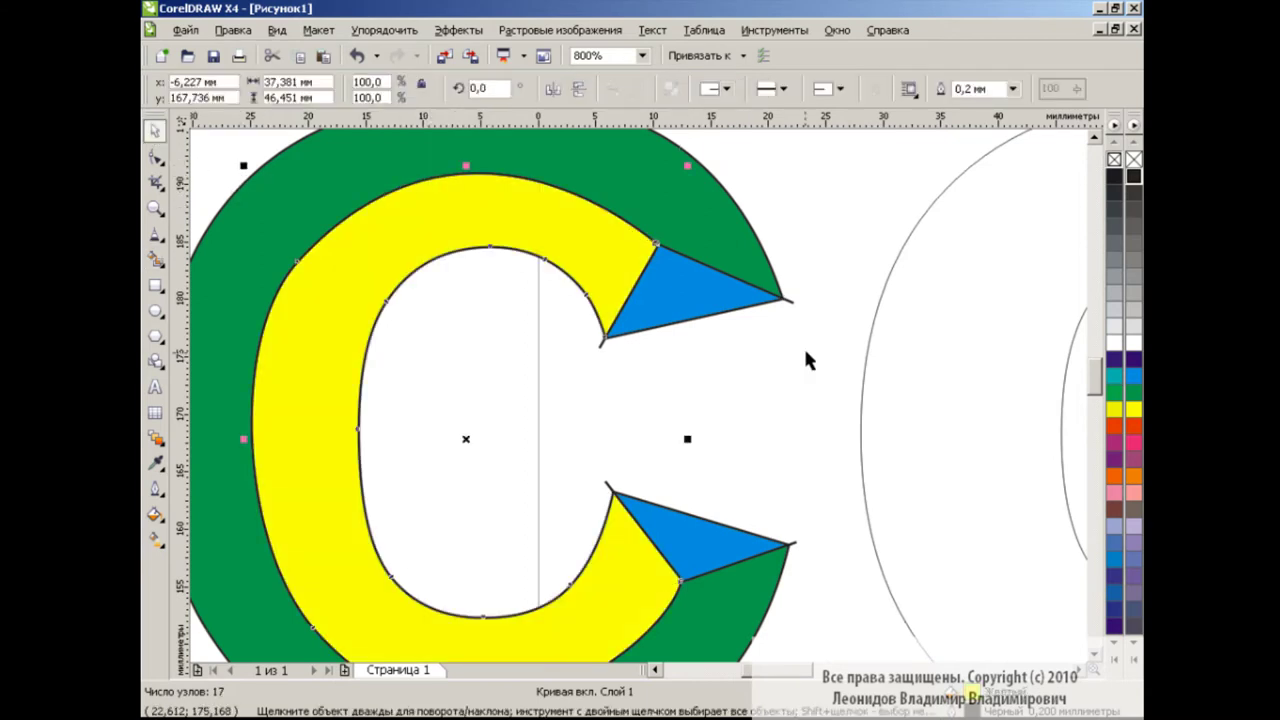
pyautogui.click(808, 360)
pyautogui.click(790, 298)
pyautogui.press('Delete')
pyautogui.click(598, 349)
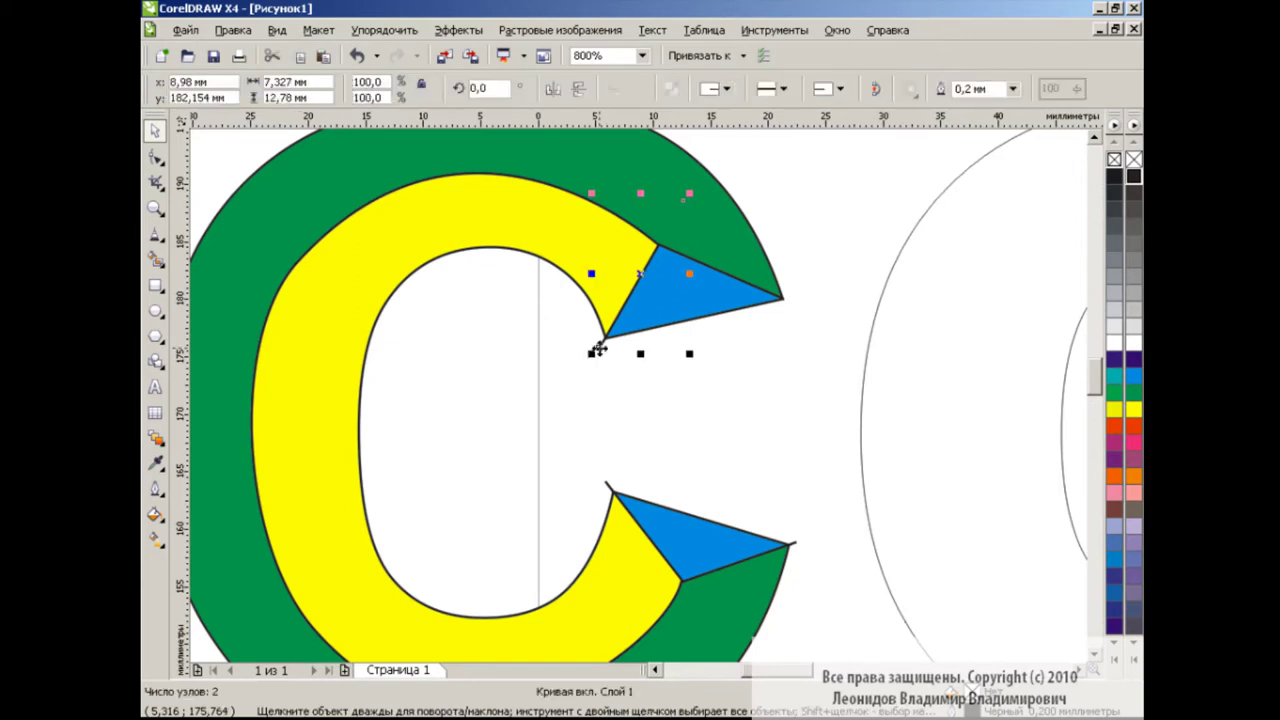
pyautogui.press('Delete')
pyautogui.click(795, 538)
pyautogui.click(757, 444)
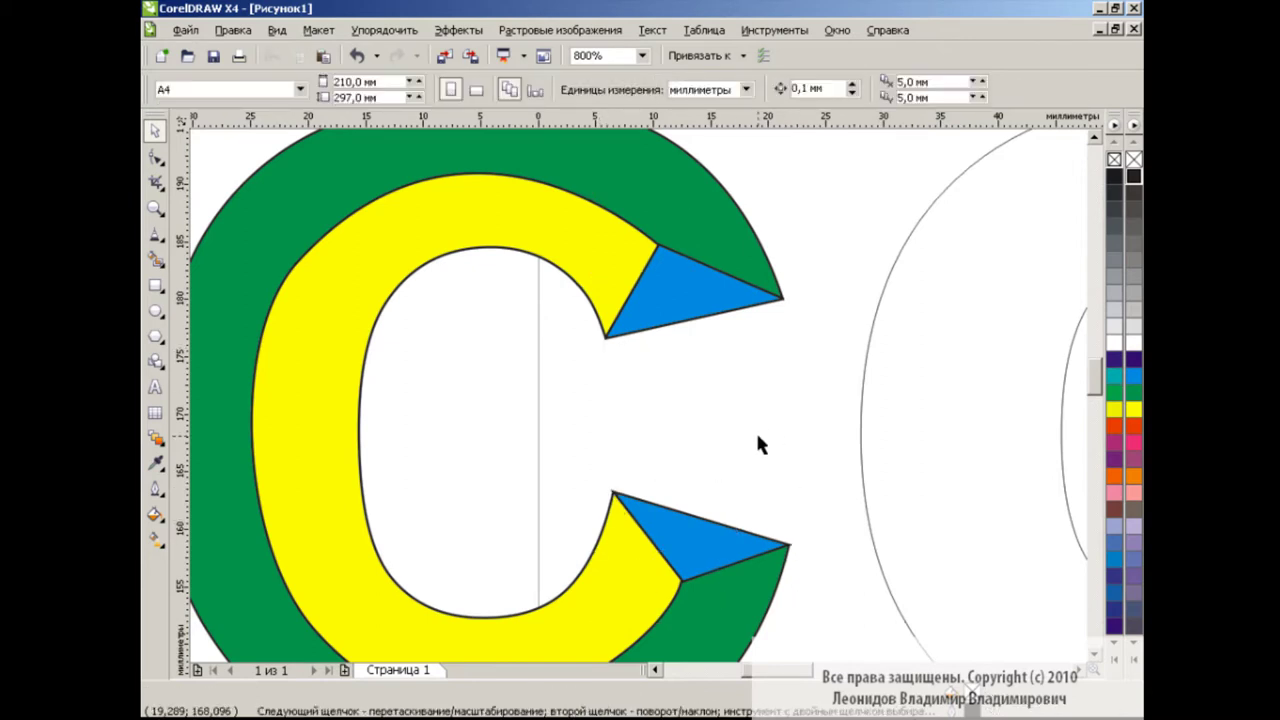
# - Zoom to 400% and give the outer band a custom radial yellow-green-to-white fountain fill
pyautogui.click(641, 55)
pyautogui.click(590, 200)
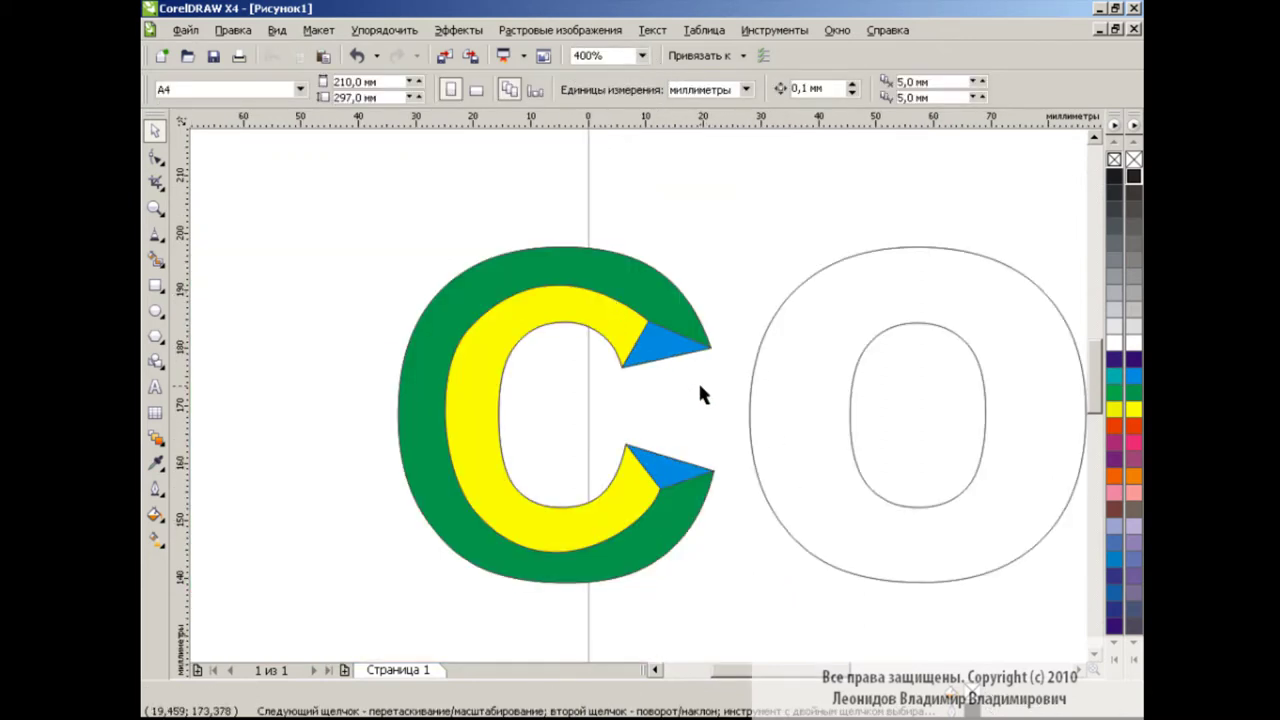
pyautogui.click(667, 298)
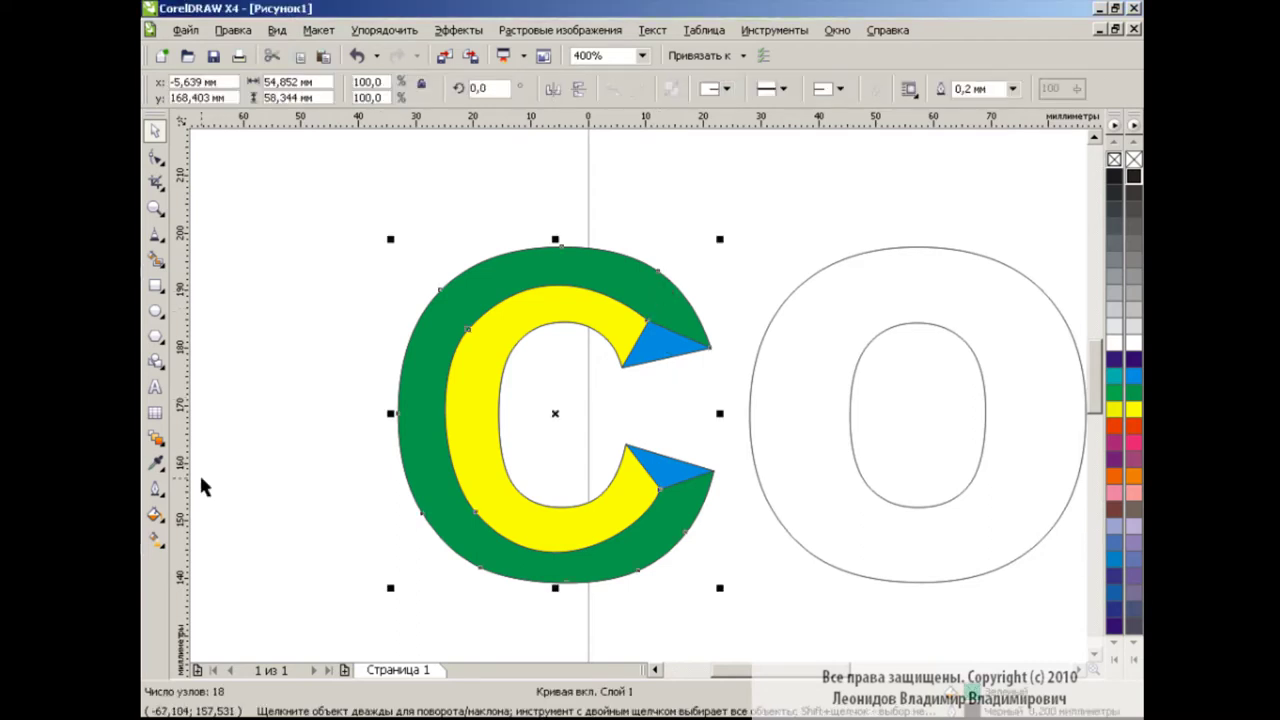
pyautogui.click(155, 515)
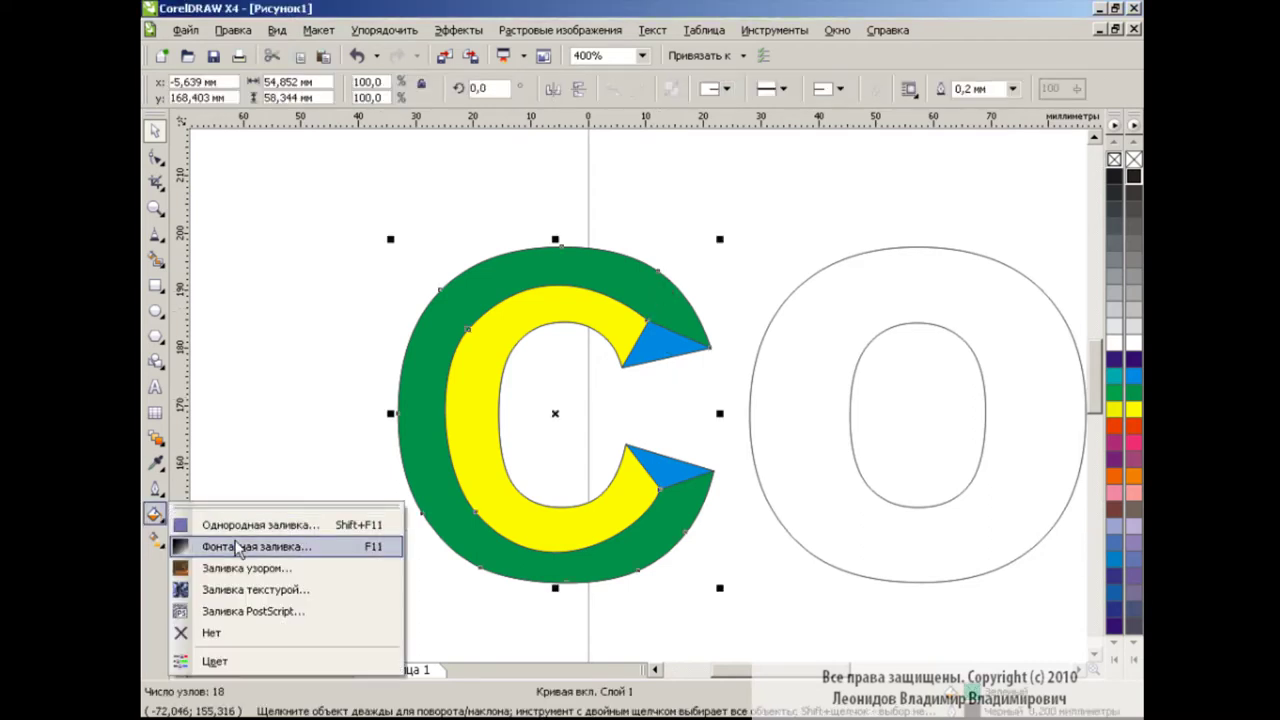
pyautogui.click(200, 546)
pyautogui.click(558, 349)
pyautogui.click(456, 406)
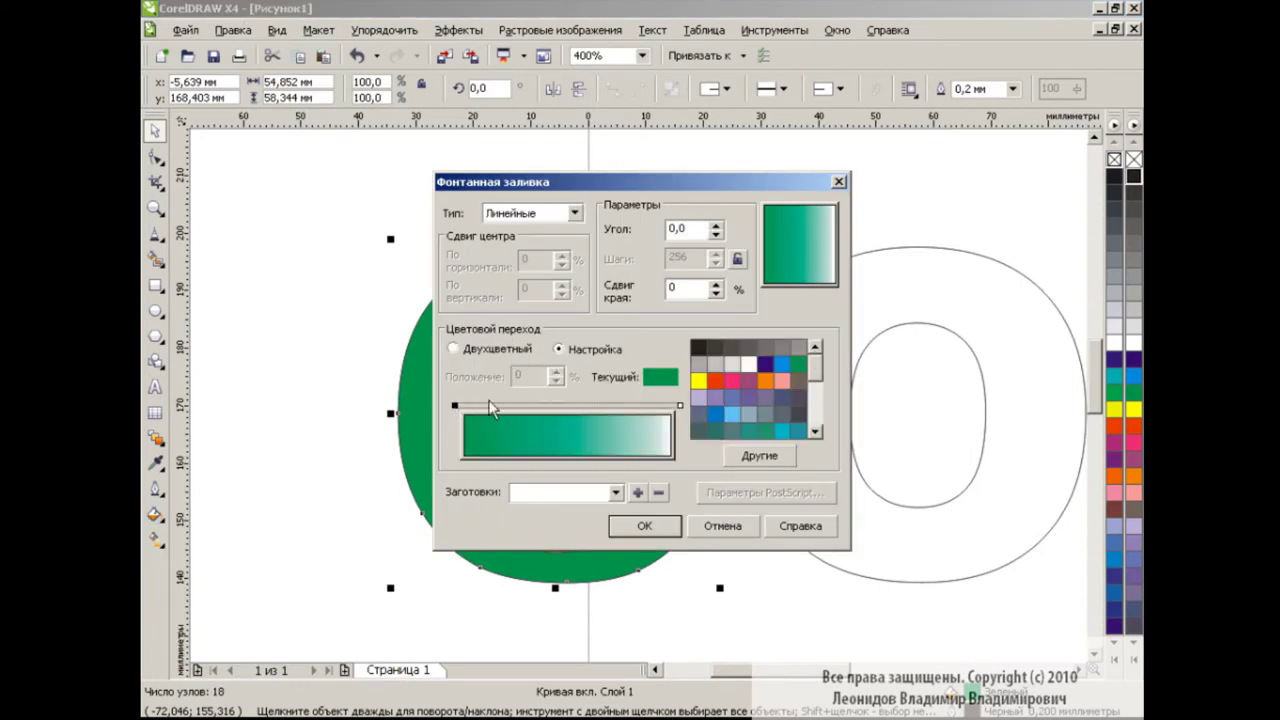
pyautogui.moveTo(816, 362); pyautogui.dragTo(820, 380)
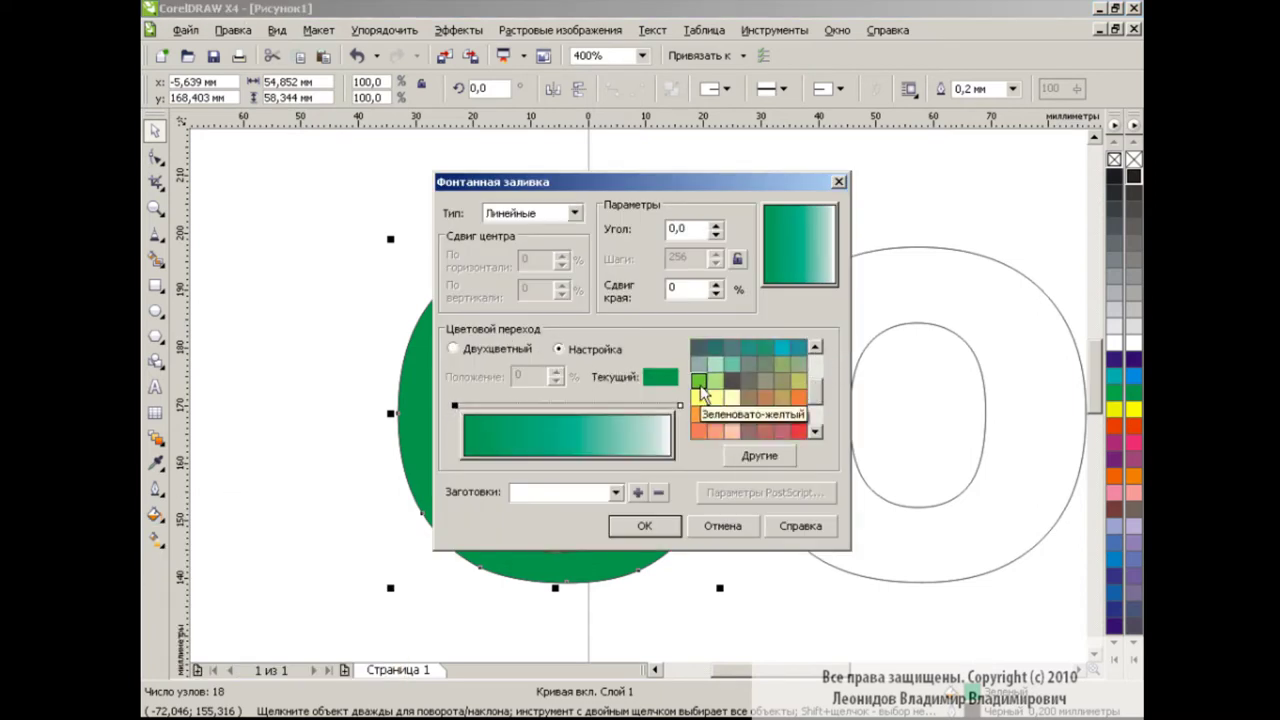
pyautogui.click(699, 381)
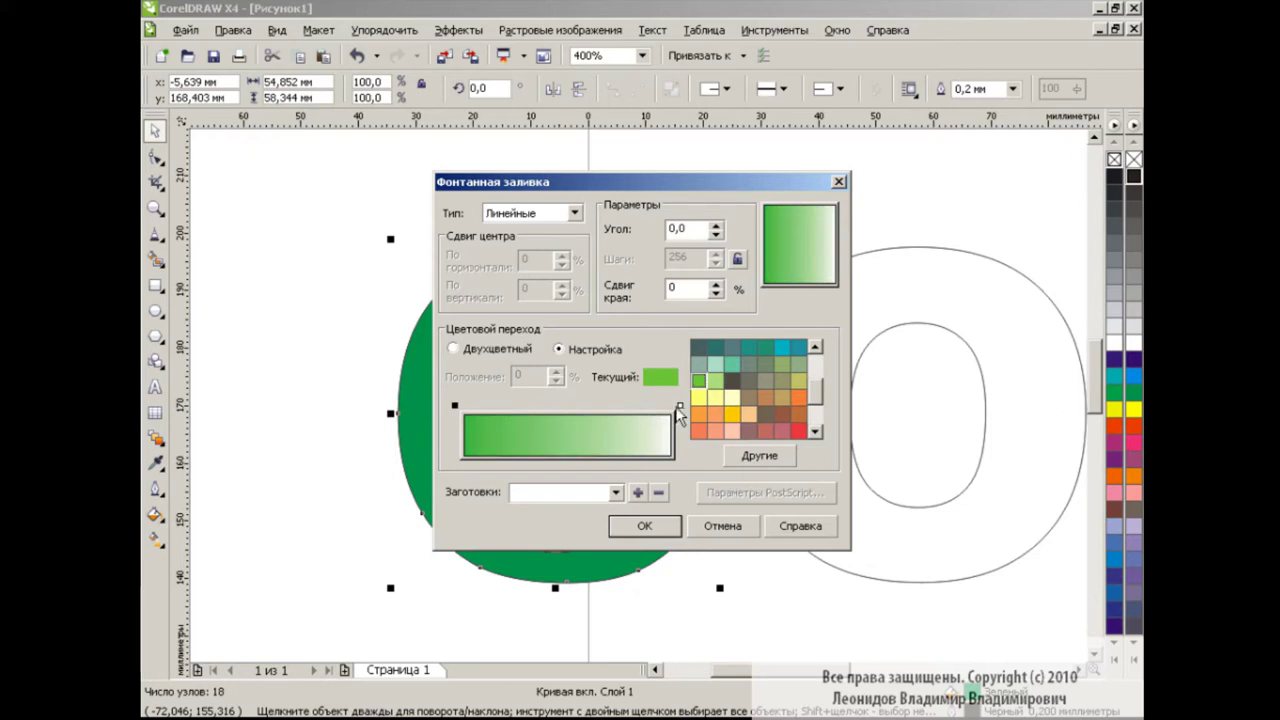
pyautogui.click(680, 406)
pyautogui.moveTo(816, 398); pyautogui.dragTo(816, 365)
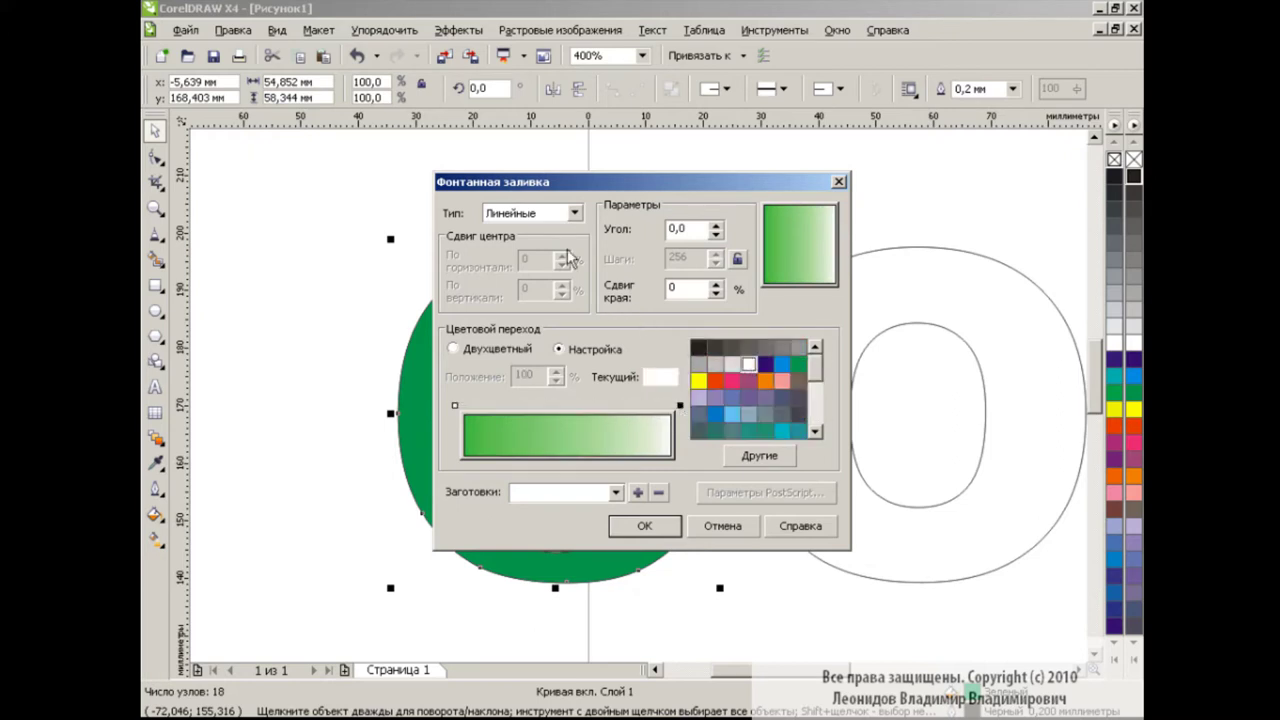
pyautogui.click(574, 213)
pyautogui.click(560, 244)
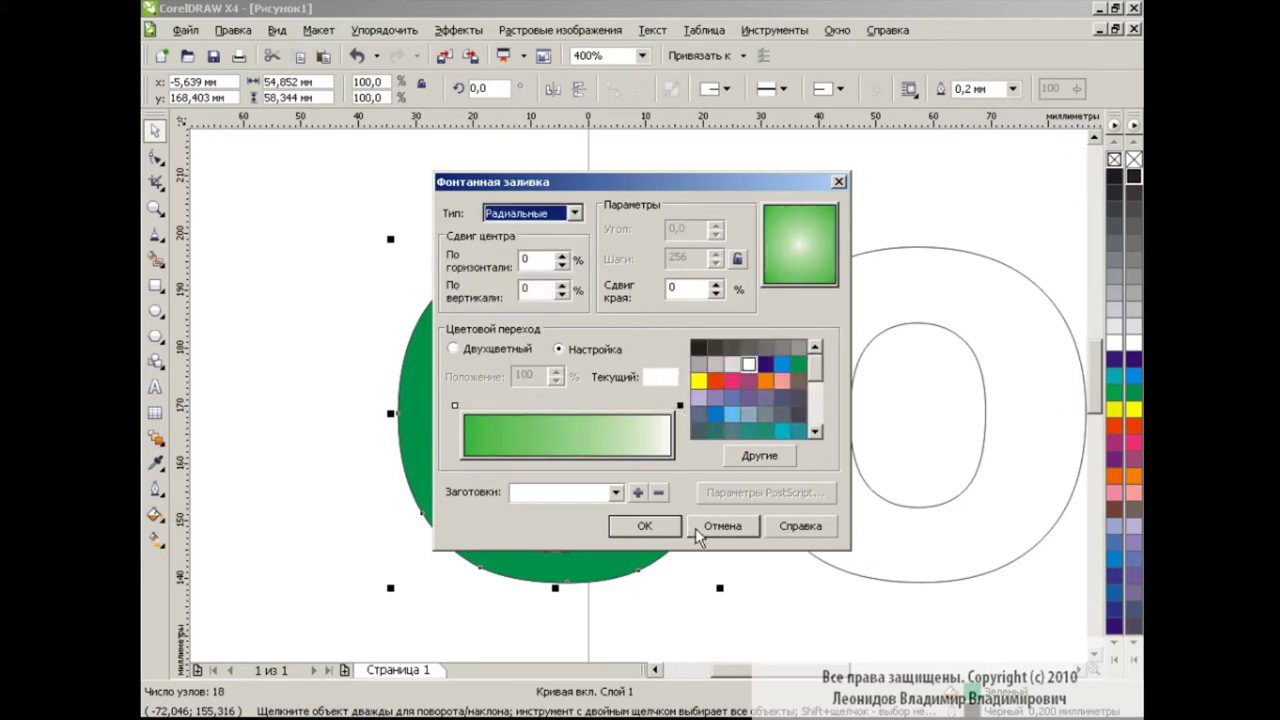
pyautogui.click(644, 526)
# - Move the gradient highlight to the band's upper left and shrink its radius
pyautogui.press('g')
pyautogui.moveTo(555, 413); pyautogui.dragTo(441, 281)
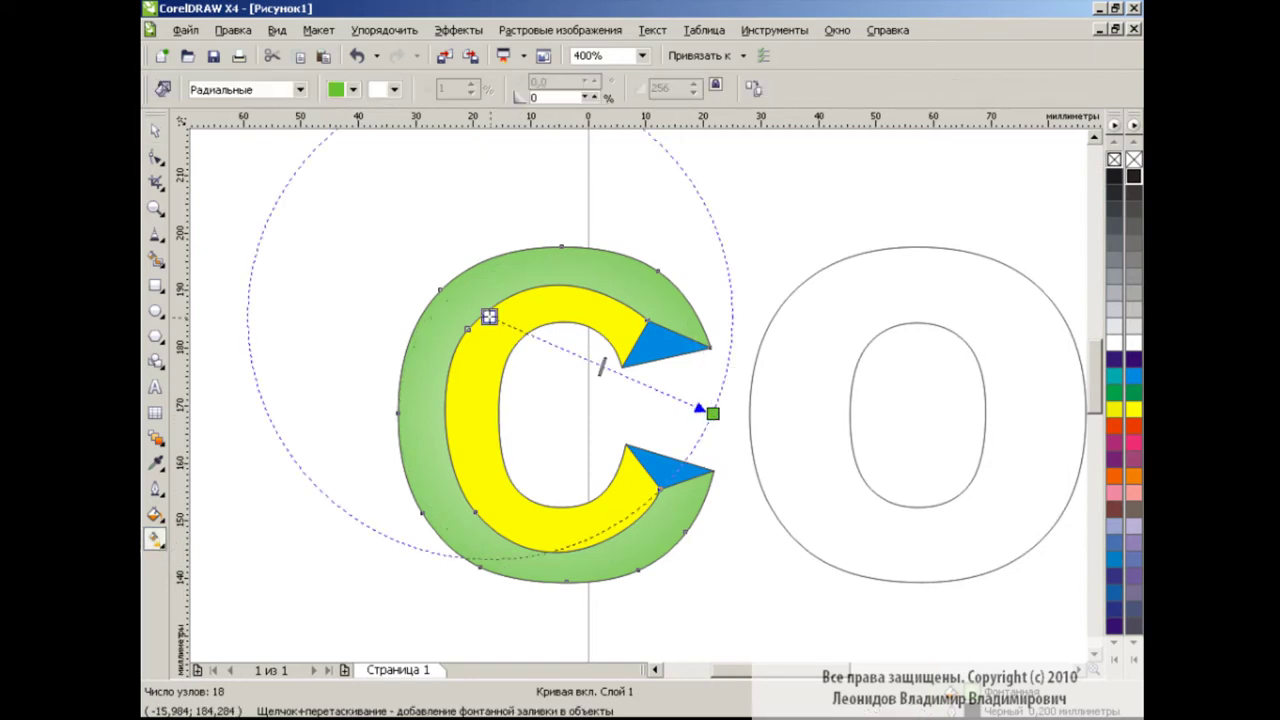
pyautogui.moveTo(712, 413)
pyautogui.mouseDown()
pyautogui.moveTo(482, 314)
pyautogui.moveTo(495, 326)
pyautogui.mouseUp()
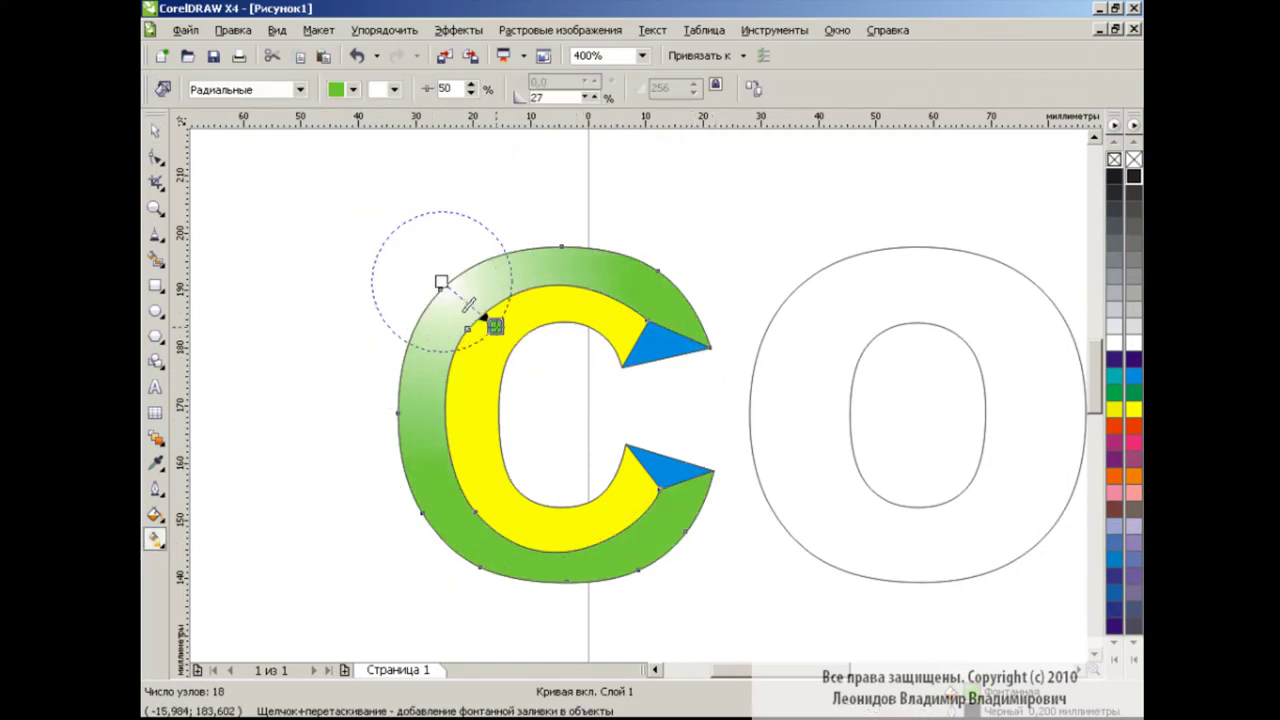
pyautogui.click(155, 130)
# - Copy the outer band's fill onto the inner C with Copy Properties (Fill only)
pyautogui.click(212, 223)
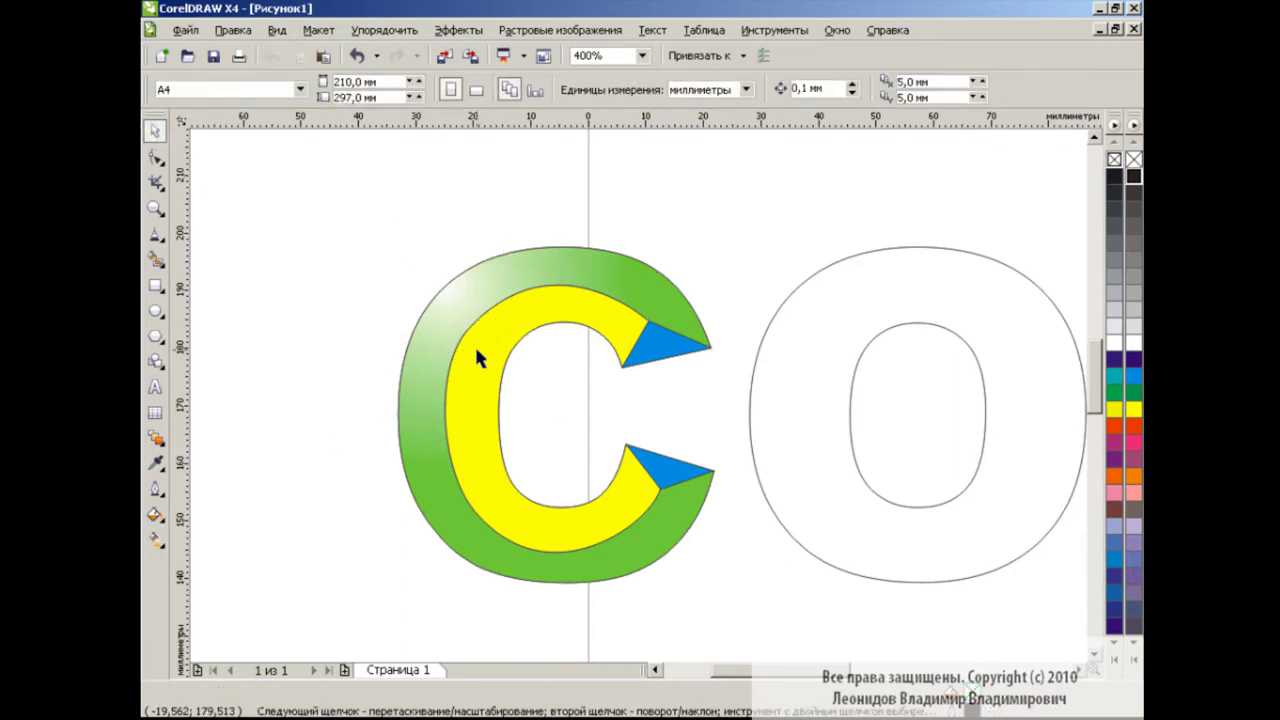
pyautogui.click(479, 344)
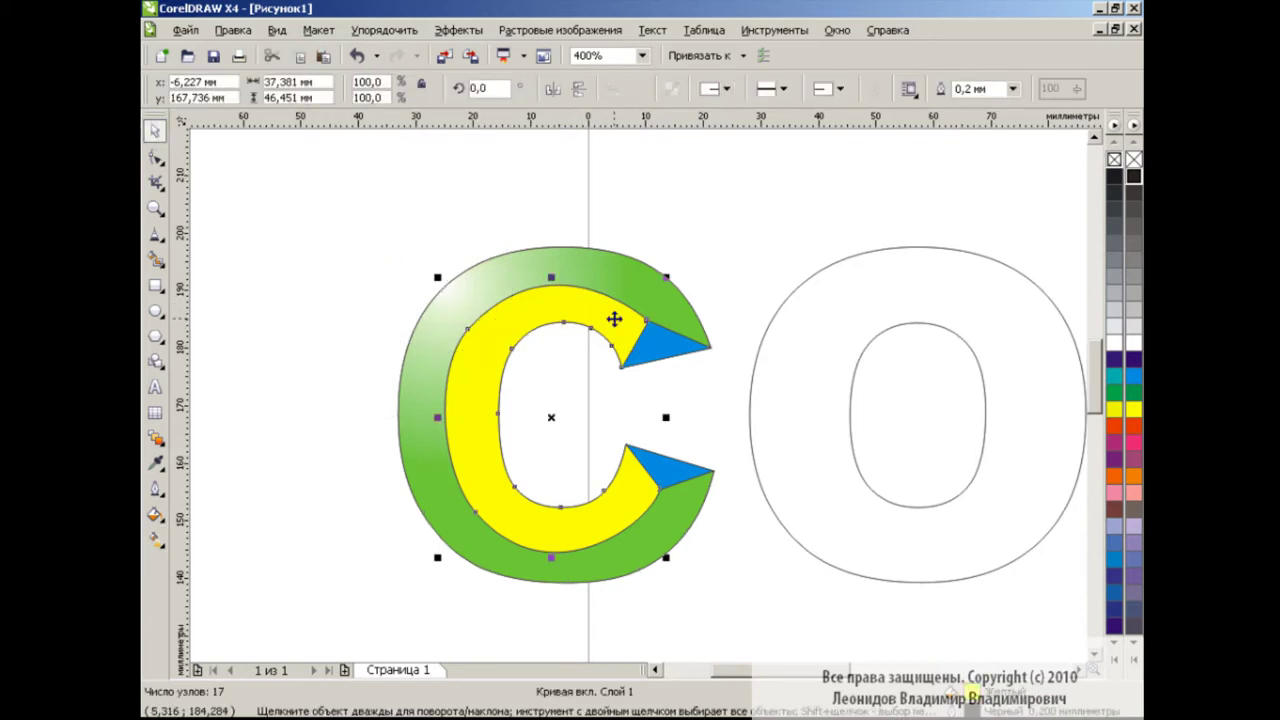
pyautogui.click(226, 32)
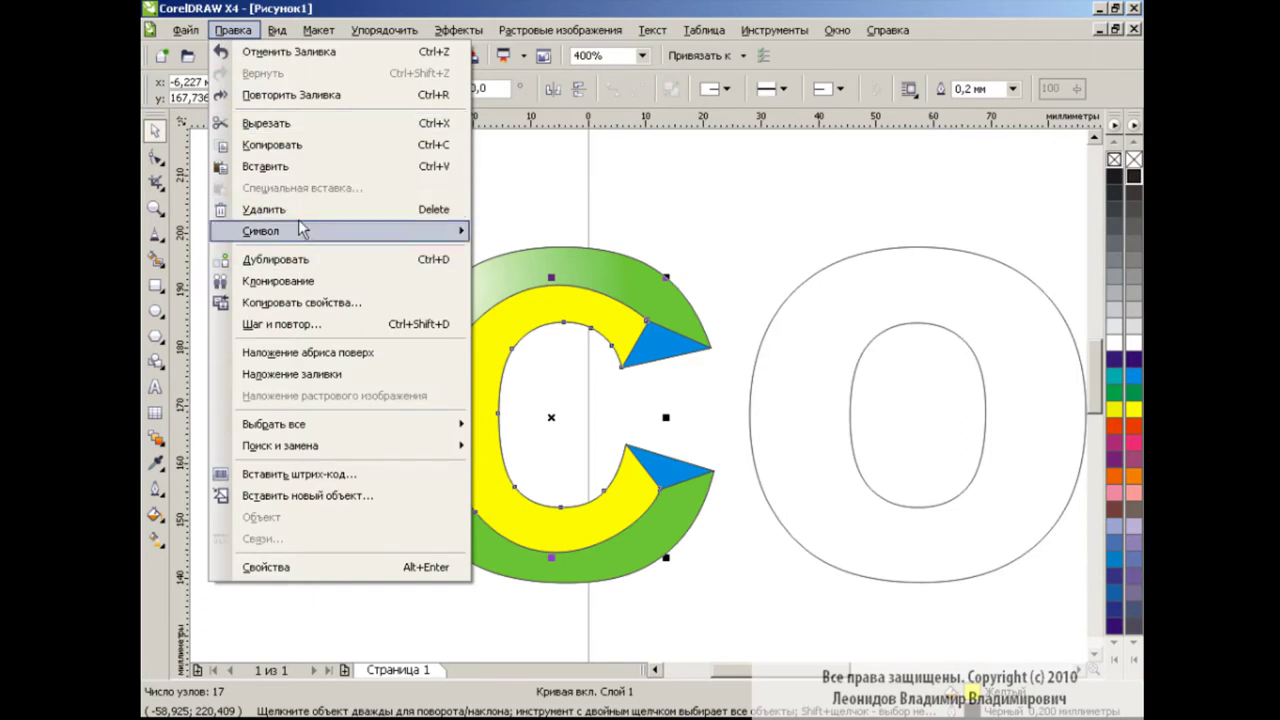
pyautogui.click(300, 302)
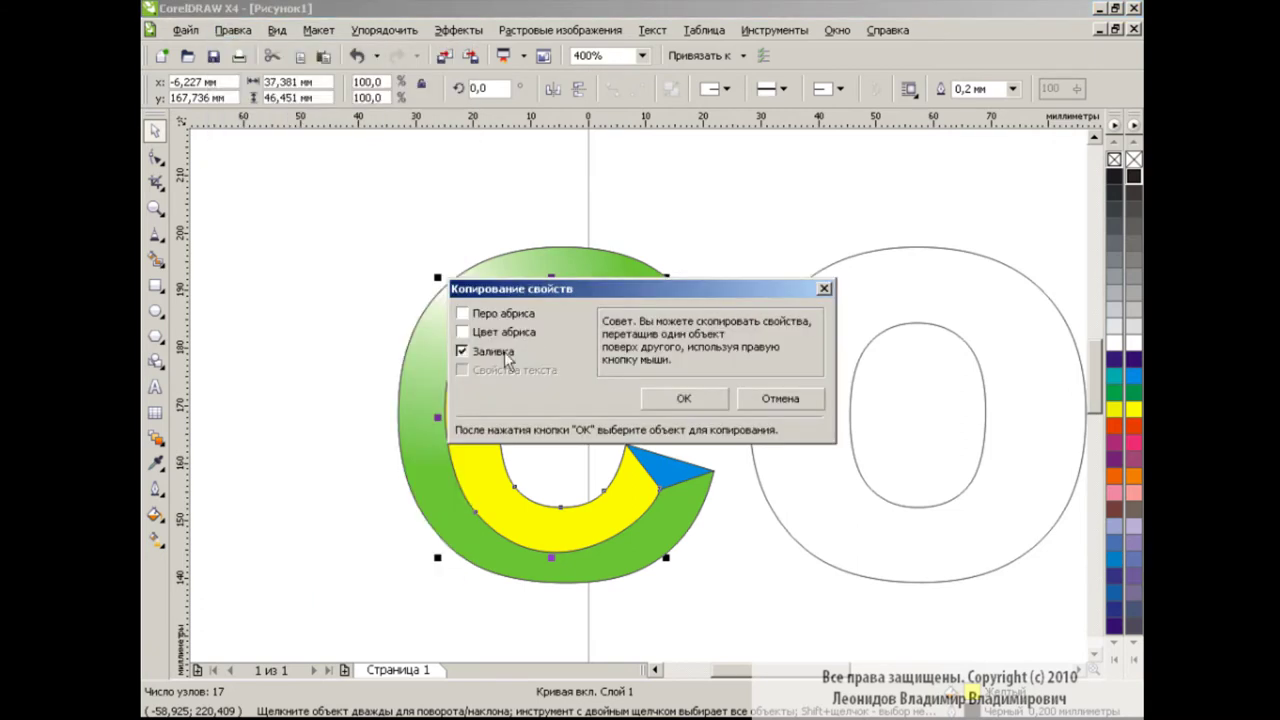
pyautogui.click(684, 398)
pyautogui.click(600, 292)
# - Move the inner C's gradient highlight to the lower tip's inner edge and shrink its radius
pyautogui.click(155, 538)
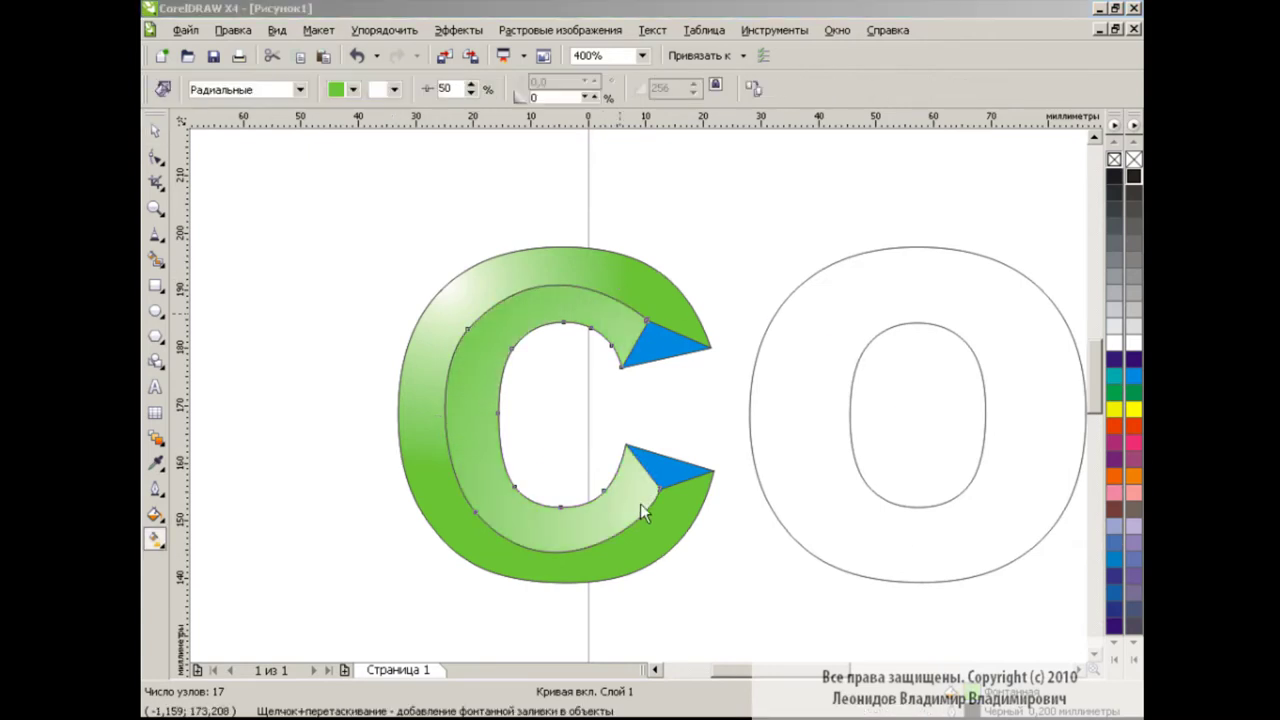
pyautogui.moveTo(577, 382)
pyautogui.mouseDown()
pyautogui.moveTo(585, 425)
pyautogui.moveTo(635, 463)
pyautogui.mouseUp()
pyautogui.moveTo(726, 502); pyautogui.dragTo(694, 496)
pyautogui.moveTo(635, 463); pyautogui.dragTo(581, 425)
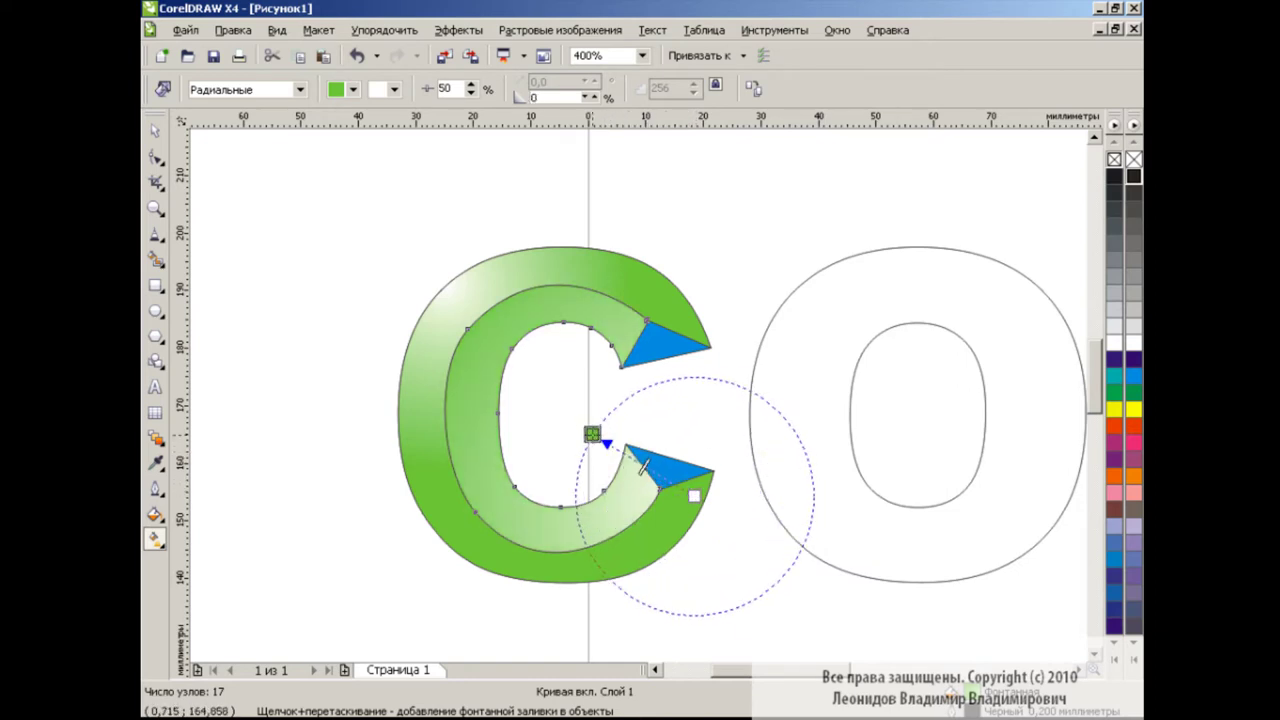
pyautogui.moveTo(694, 496); pyautogui.dragTo(653, 485)
pyautogui.moveTo(581, 425); pyautogui.dragTo(601, 451)
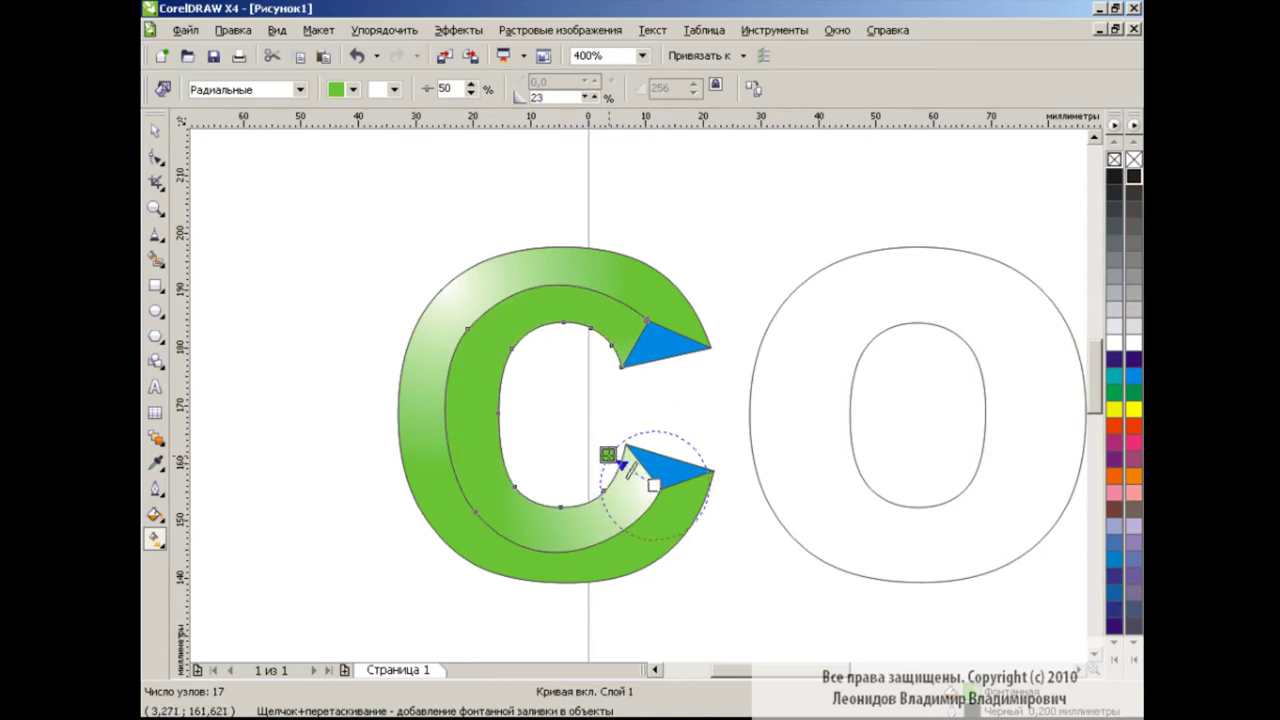
pyautogui.click(155, 131)
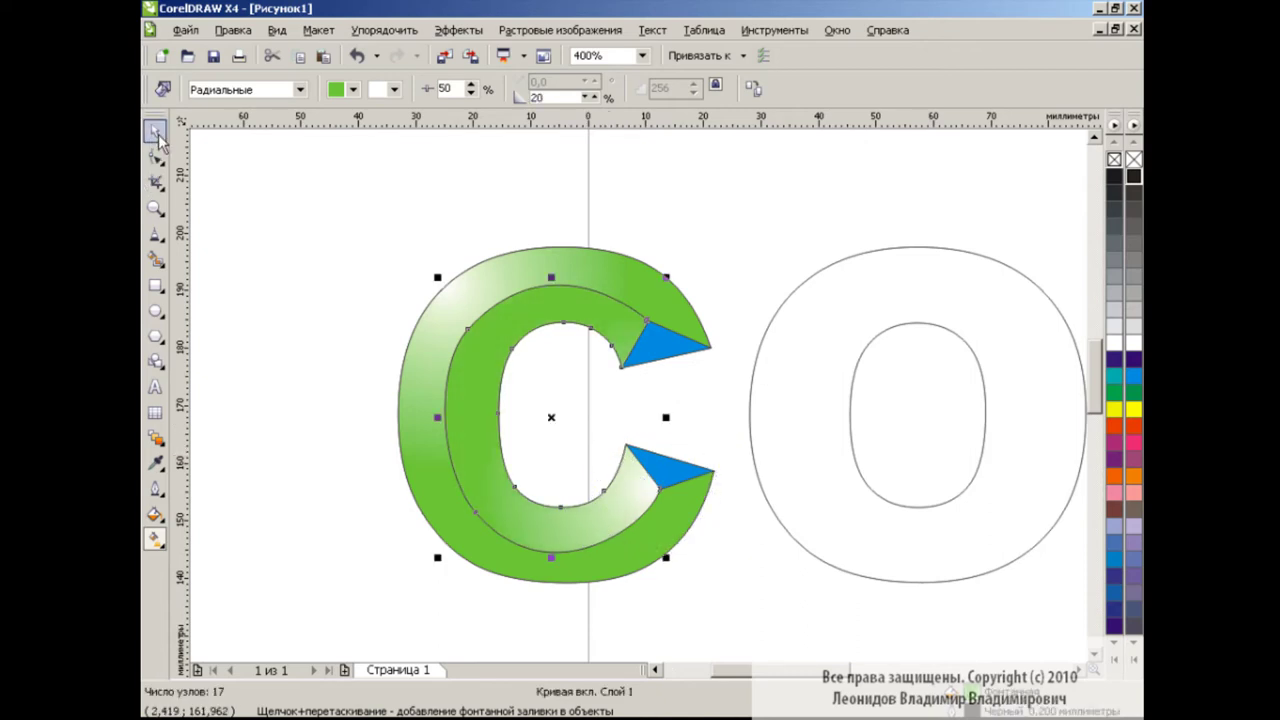
# - Give the upper tip triangle a custom green-to-white linear fountain fill running vertically
pyautogui.click(330, 445)
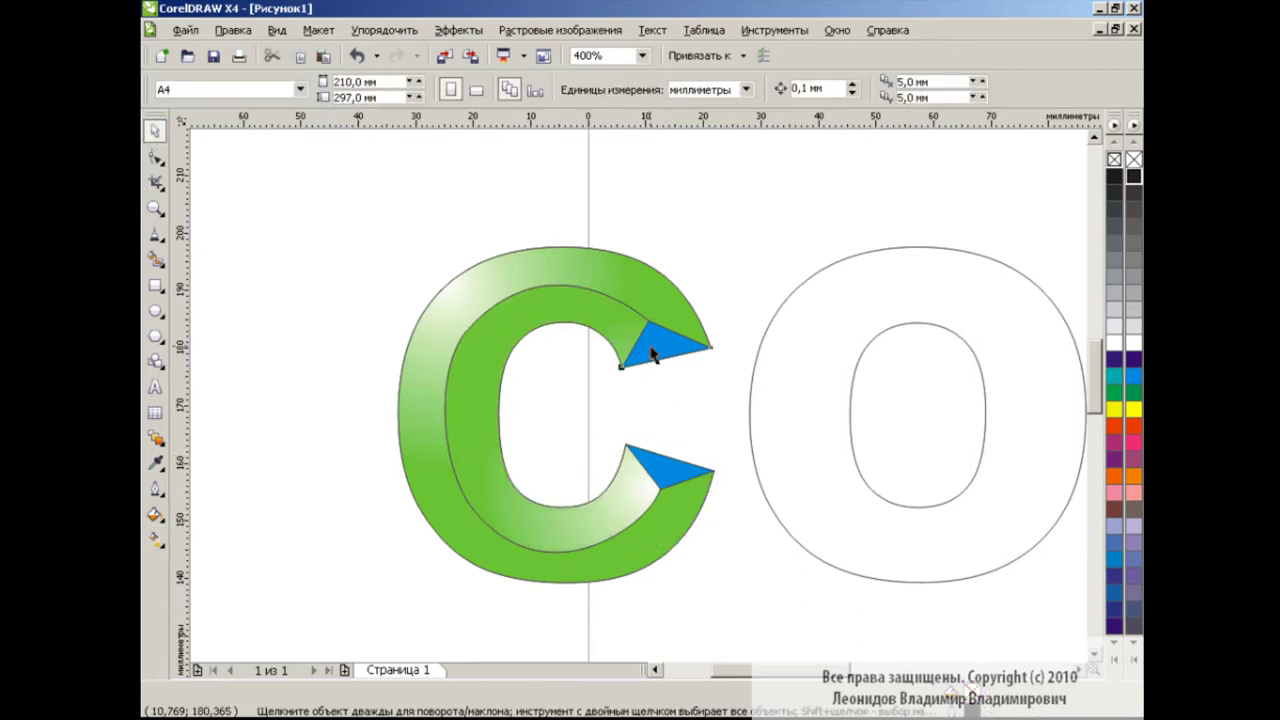
pyautogui.click(651, 343)
pyautogui.click(155, 514)
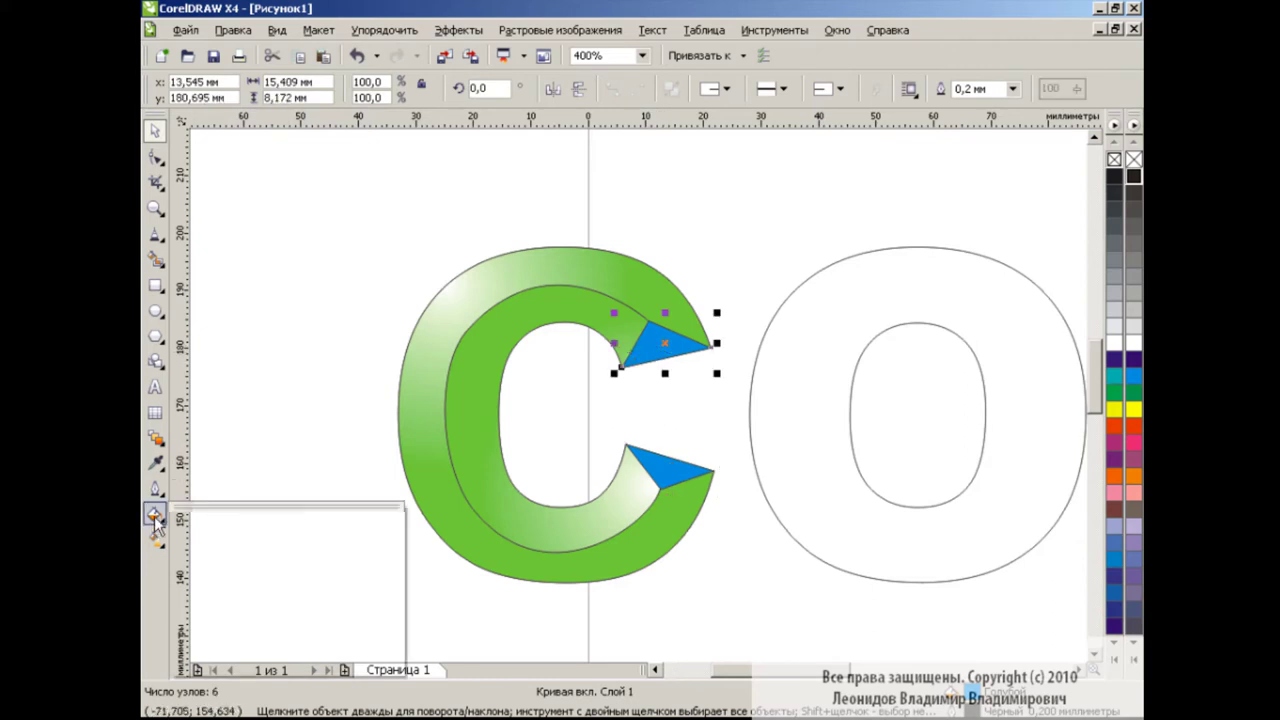
pyautogui.click(243, 546)
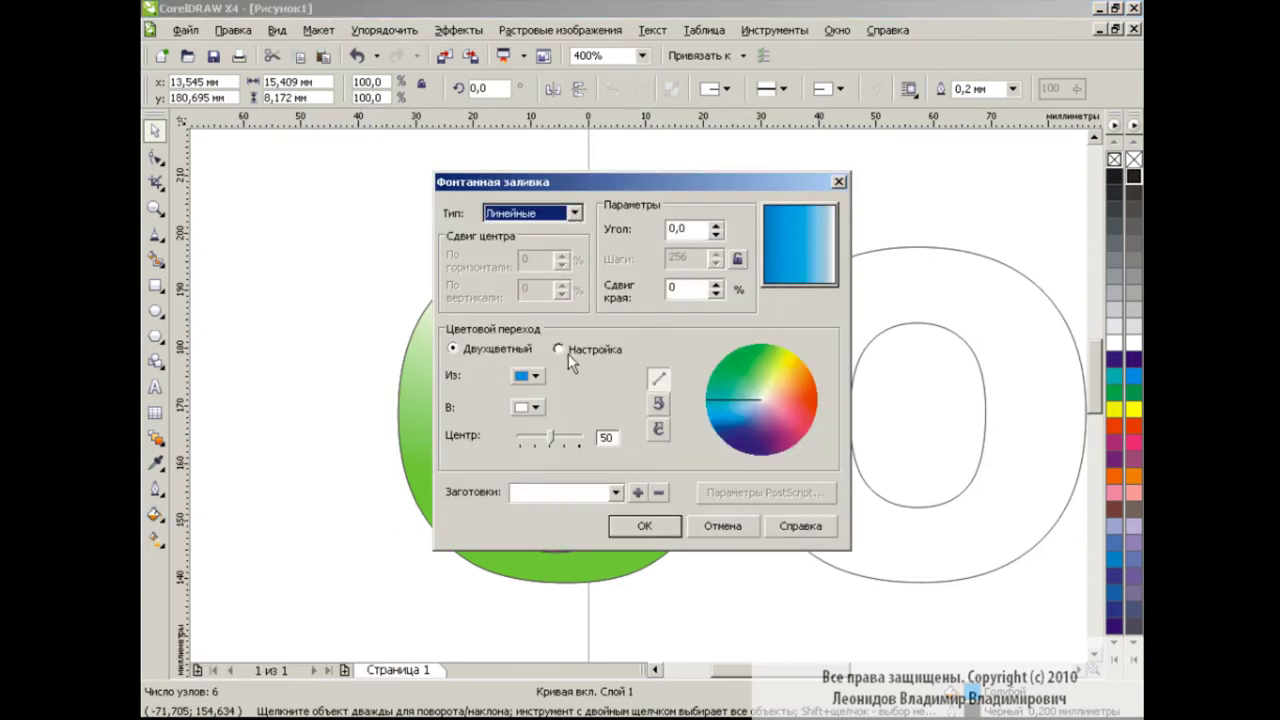
pyautogui.click(566, 352)
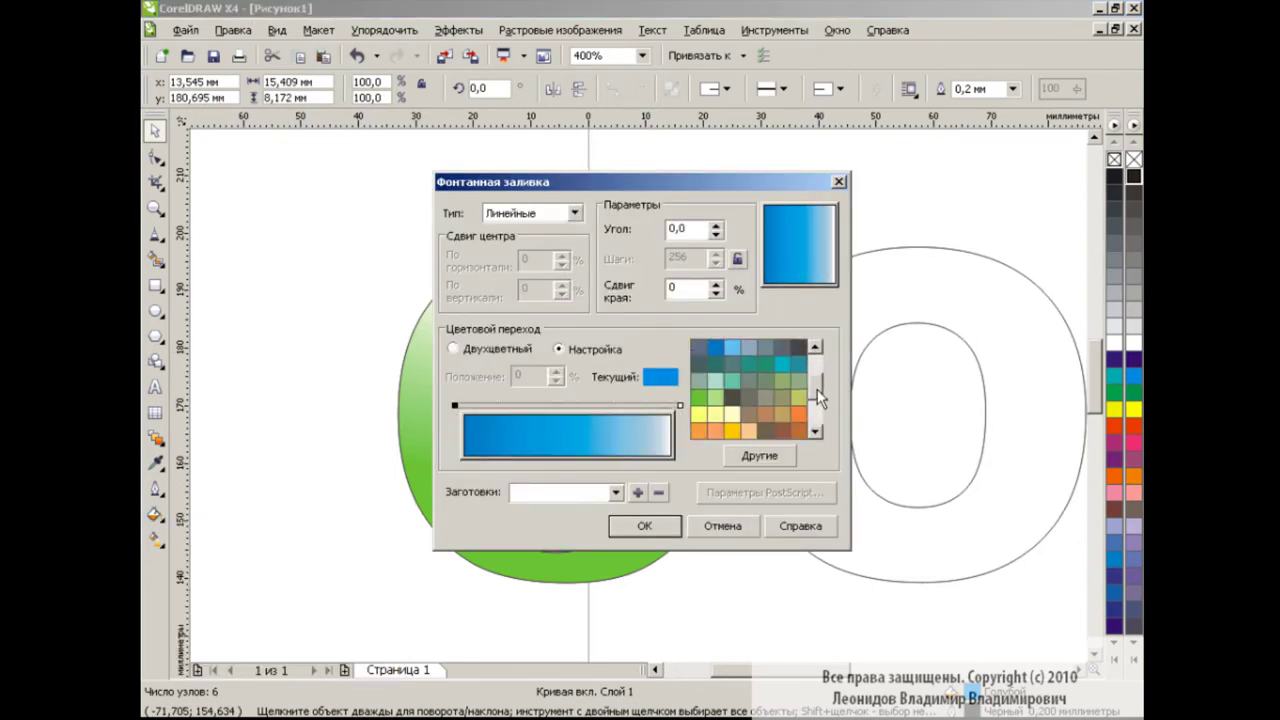
pyautogui.click(817, 397)
pyautogui.click(698, 381)
pyautogui.click(647, 527)
pyautogui.press('g')
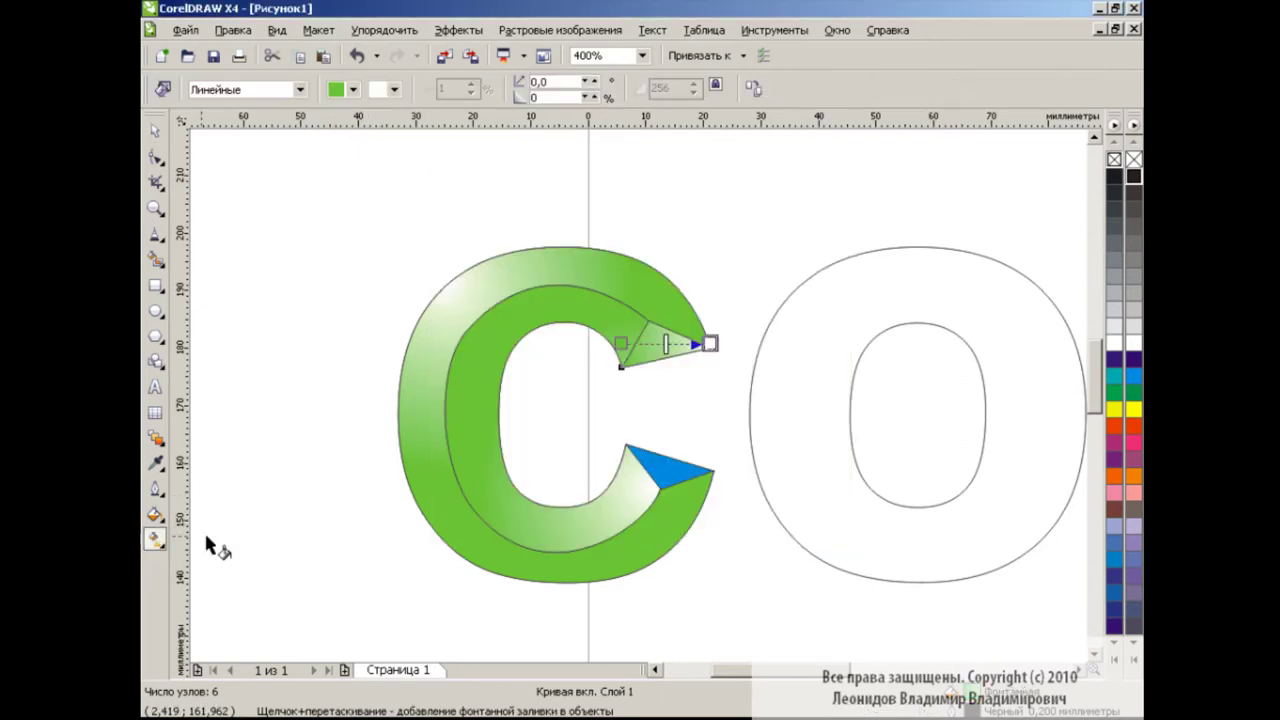
pyautogui.moveTo(659, 322); pyautogui.dragTo(654, 369)
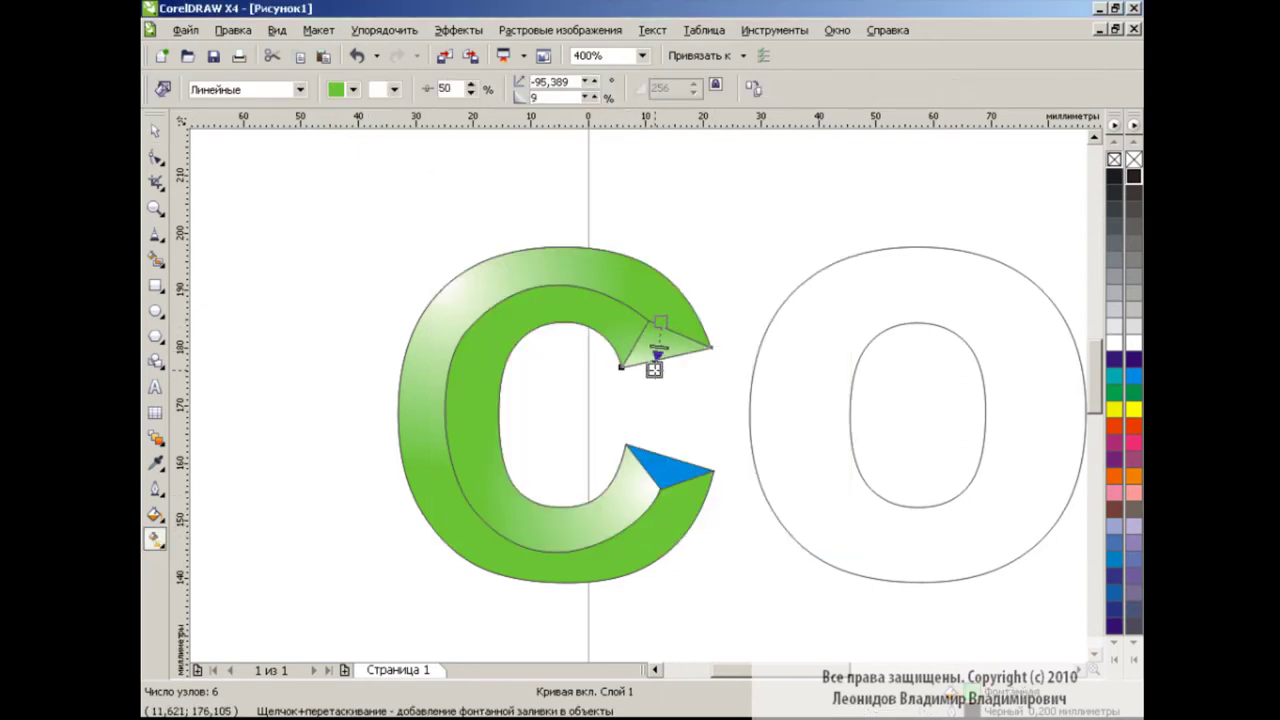
# - Copy that fill onto the lower tip triangle and adjust its gradient angle
pyautogui.click(669, 479)
pyautogui.click(232, 30)
pyautogui.click(270, 292)
pyautogui.click(762, 397)
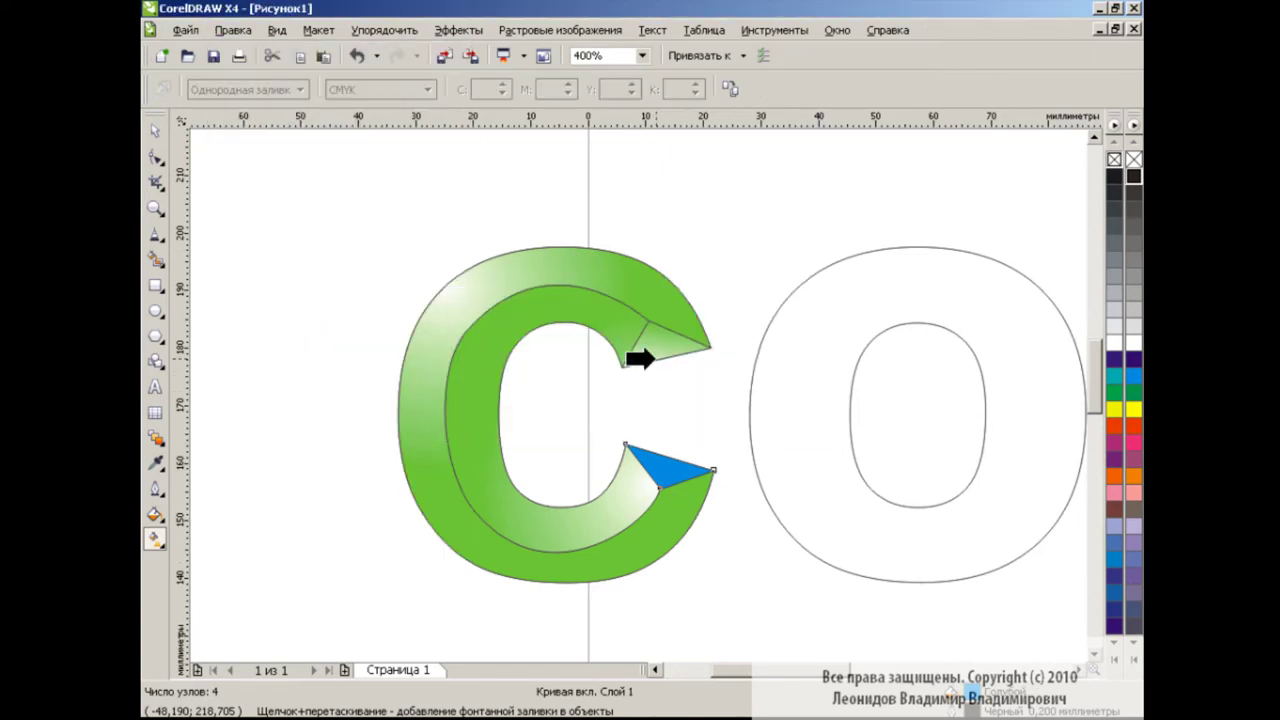
pyautogui.click(652, 358)
pyautogui.moveTo(657, 490); pyautogui.dragTo(668, 487)
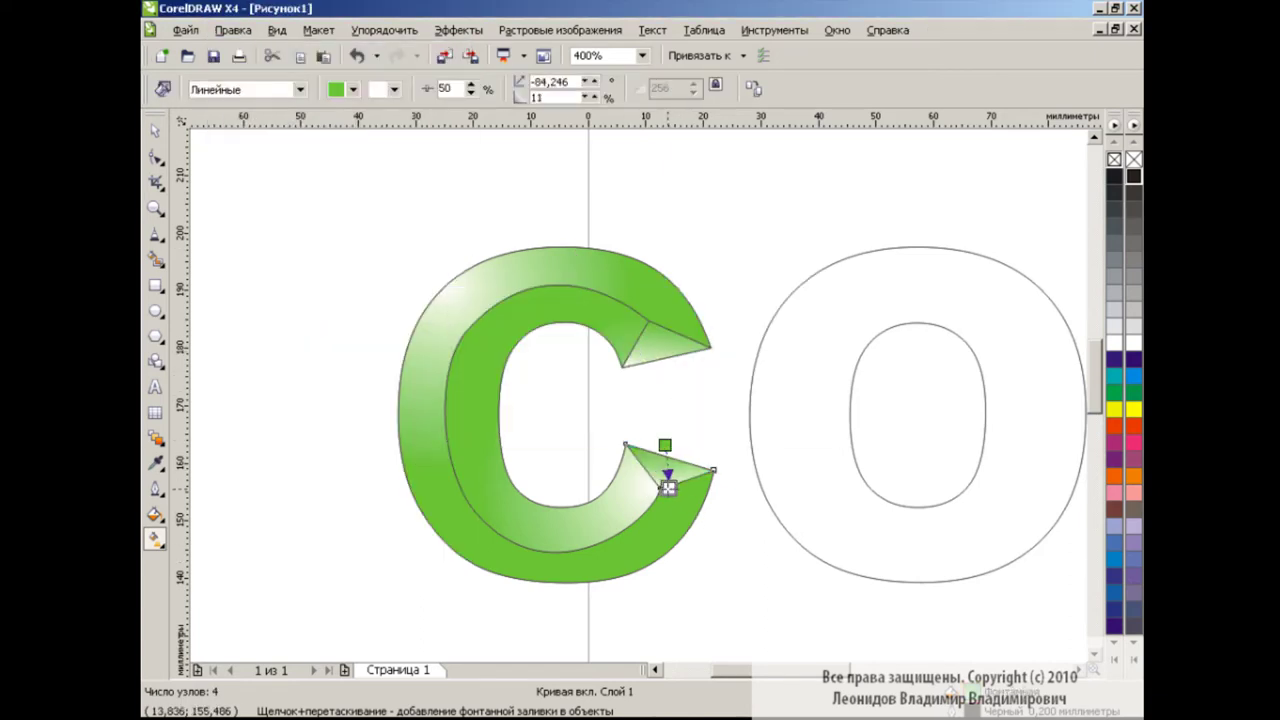
pyautogui.press('space')
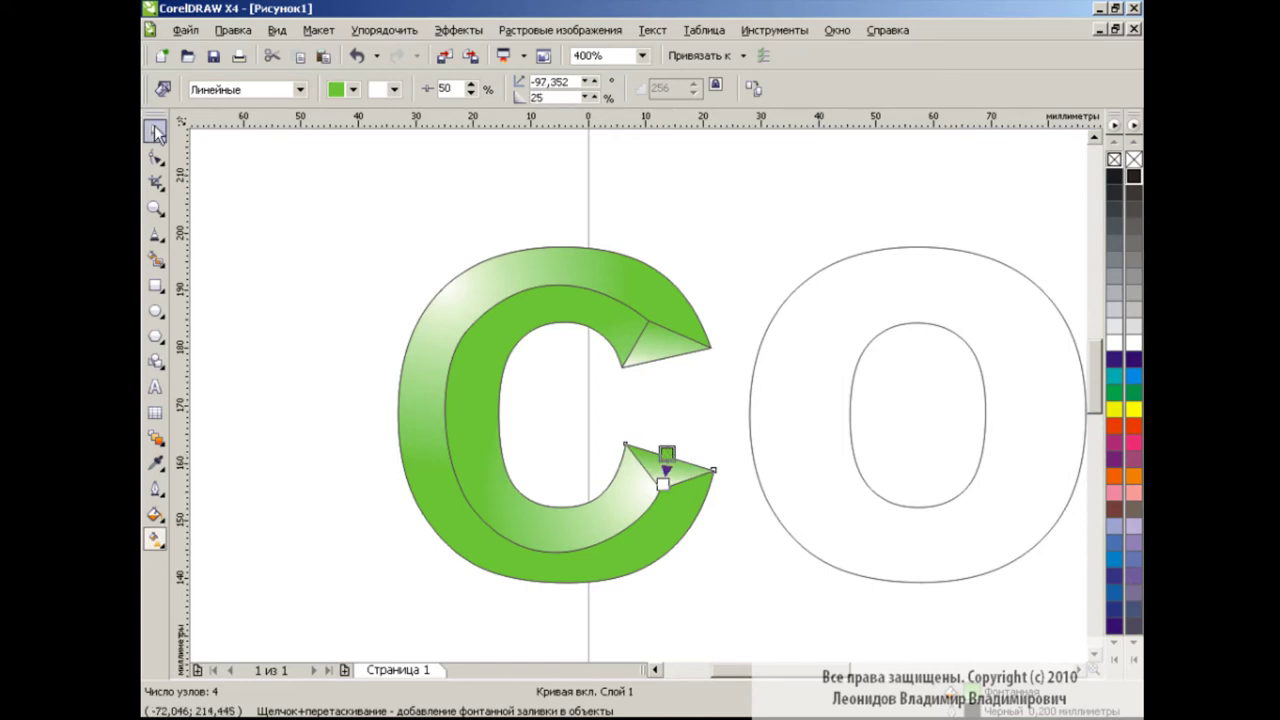
pyautogui.click(305, 425)
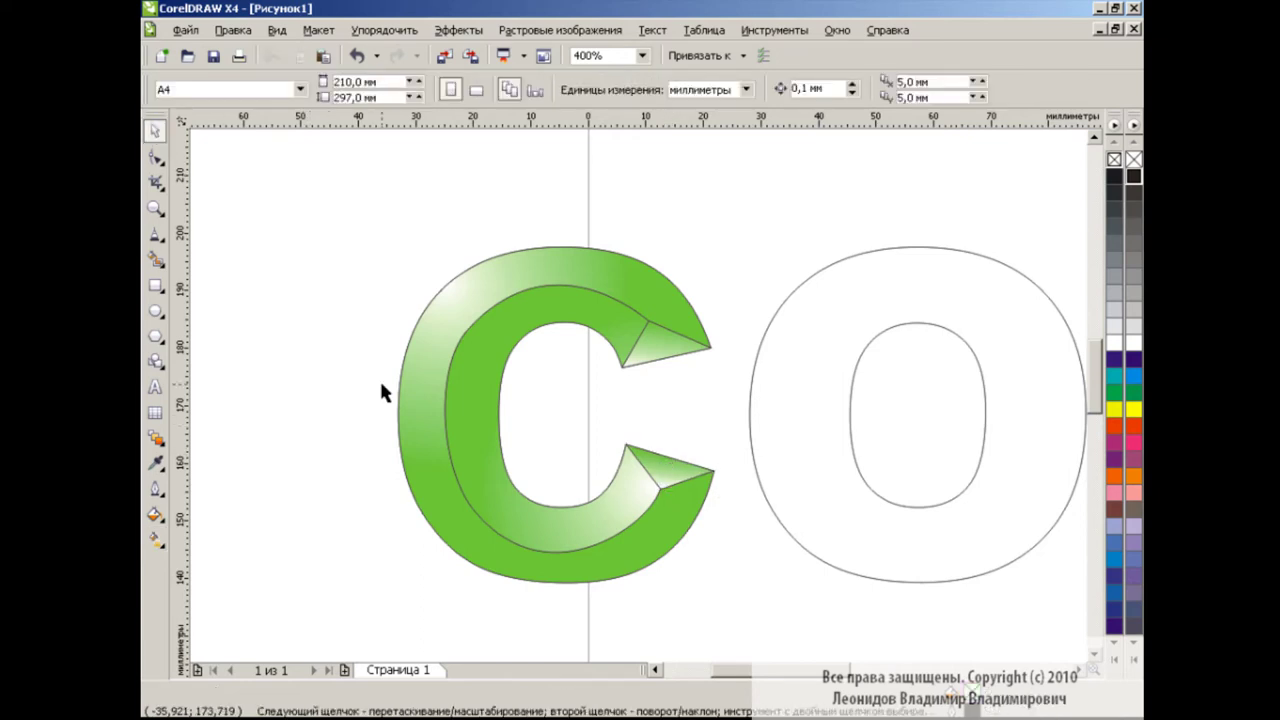
# - In the Object Manager, expand Слой 1 and delete the fifth Кривая, leaving four curves and the text
pyautogui.click(790, 30)
pyautogui.click(826, 148)
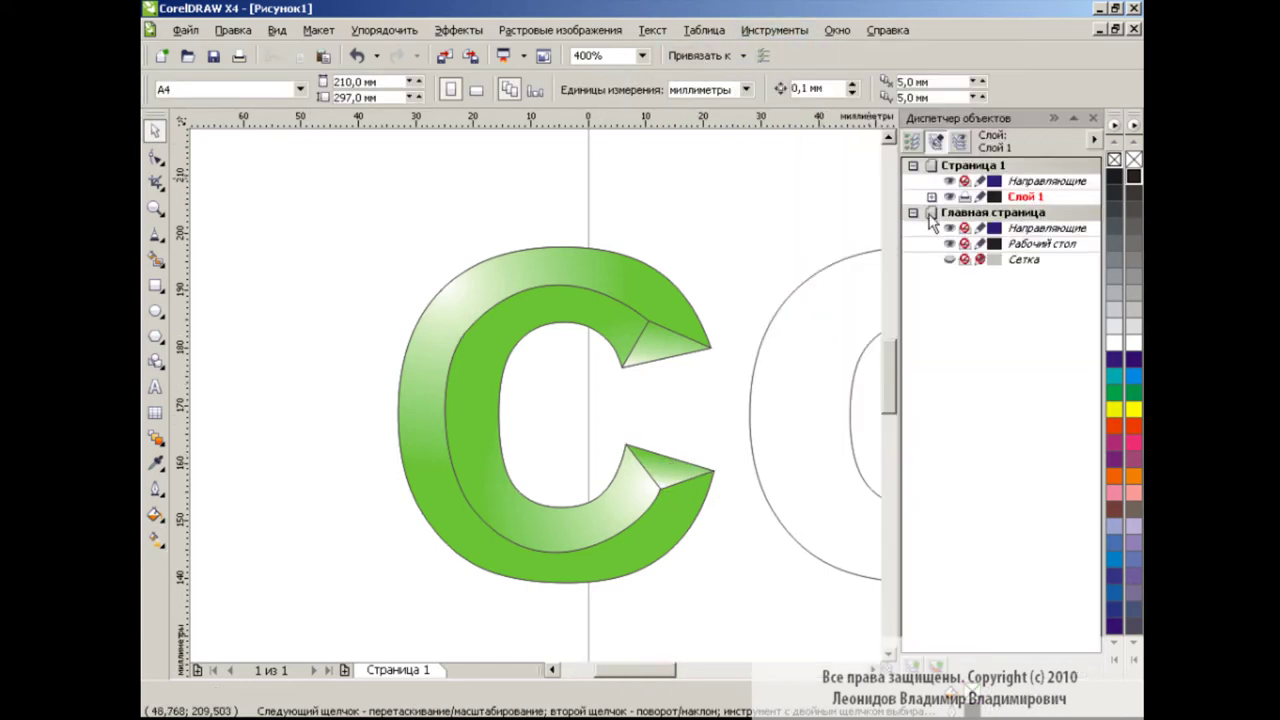
pyautogui.click(932, 198)
pyautogui.click(998, 275)
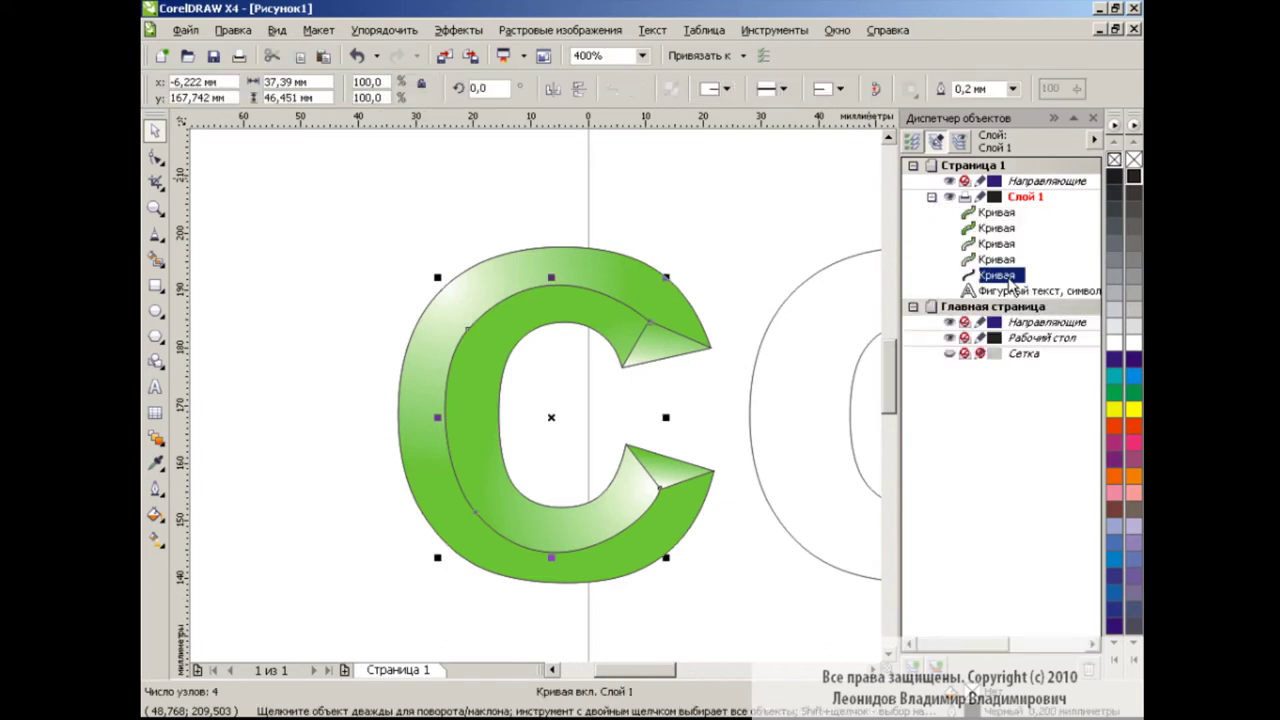
pyautogui.click(997, 259)
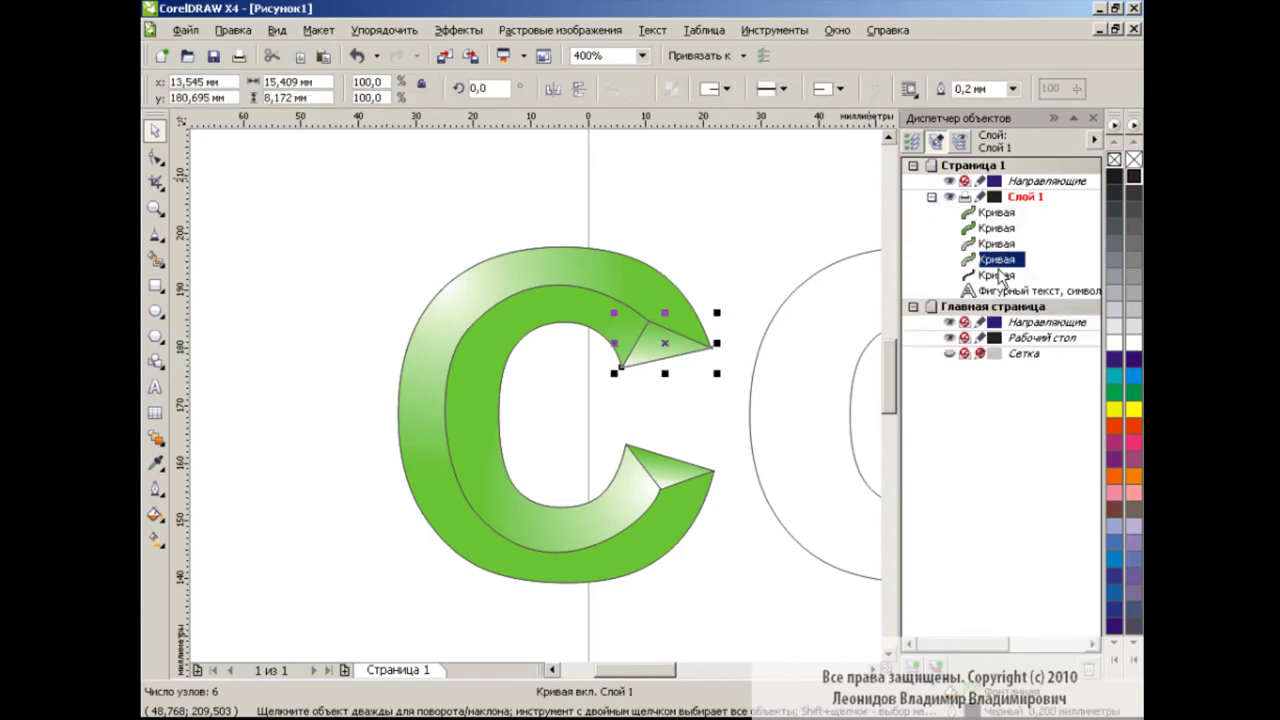
pyautogui.click(998, 275)
pyautogui.press('Delete')
pyautogui.click(997, 259)
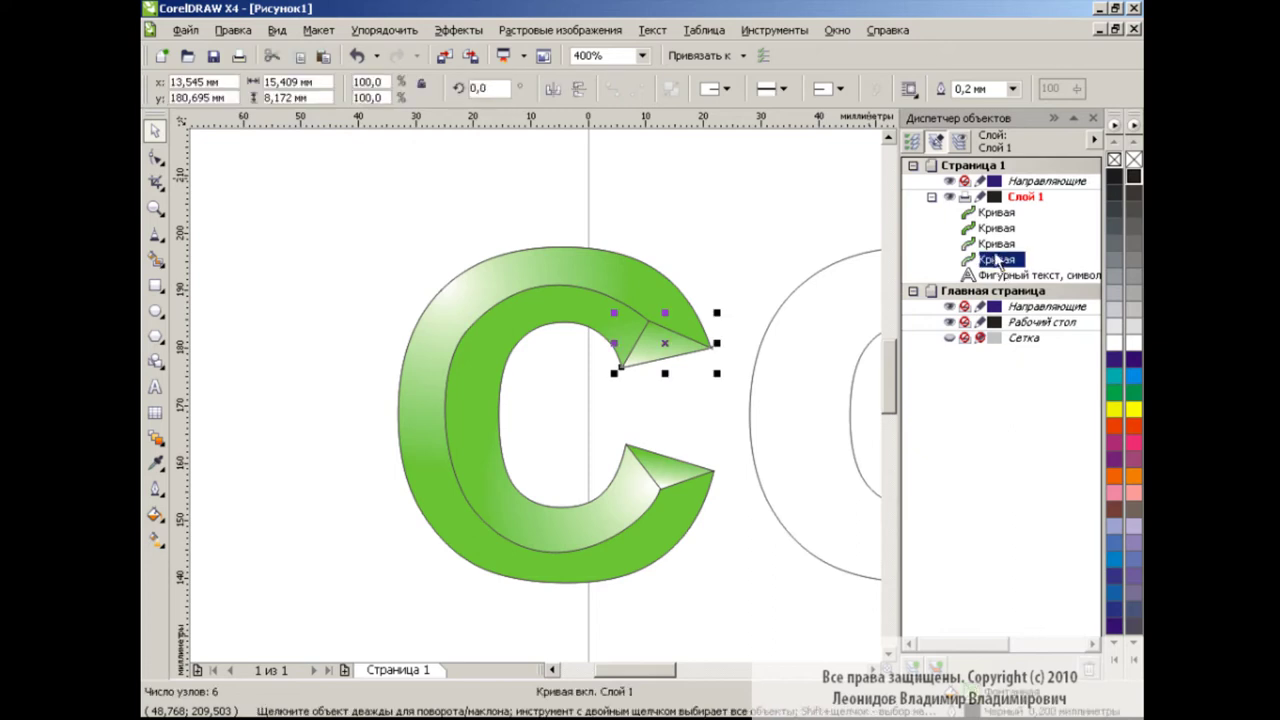
pyautogui.click(1000, 276)
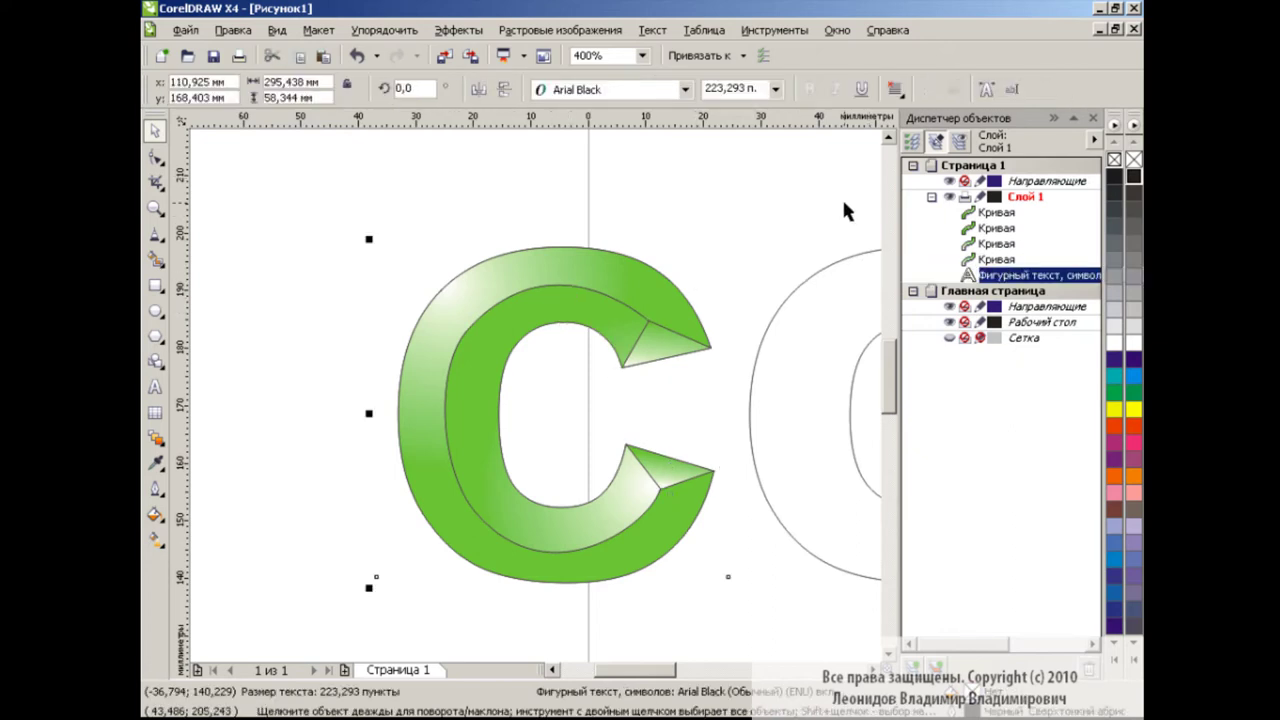
# - Draw an oval inside the letter O and convert it to curves
pyautogui.click(1094, 119)
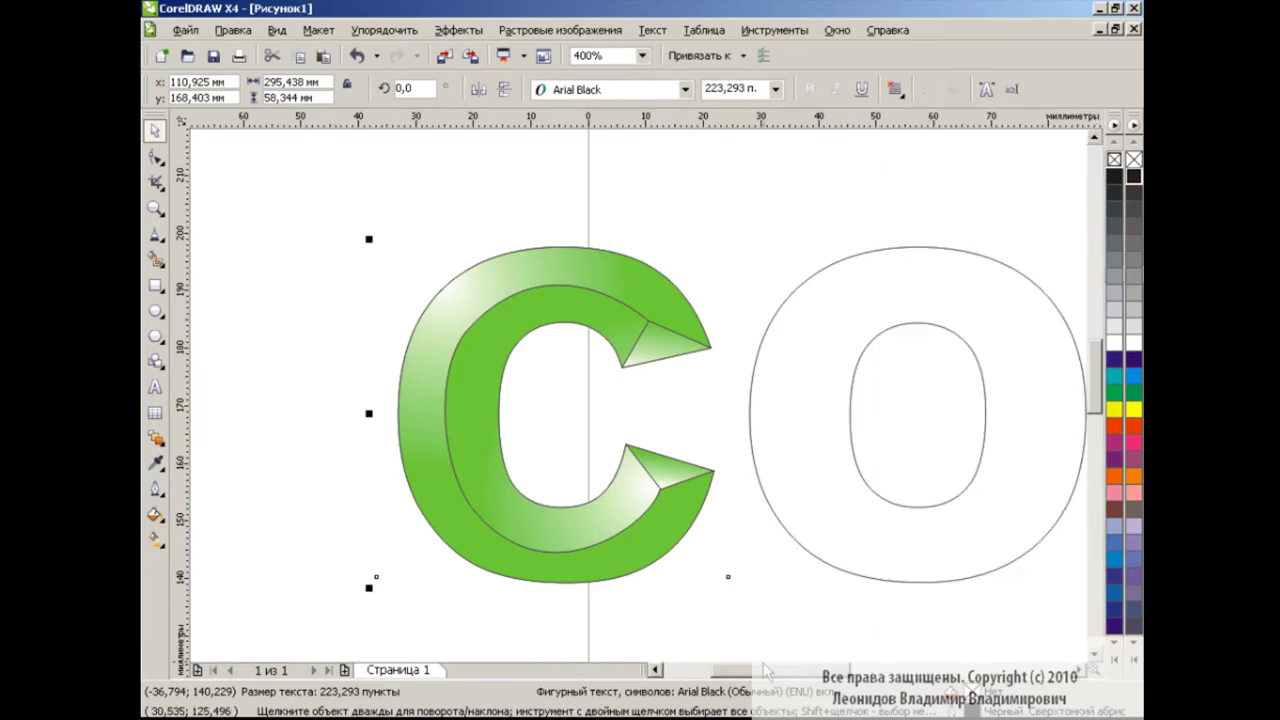
pyautogui.moveTo(767, 672); pyautogui.dragTo(803, 678)
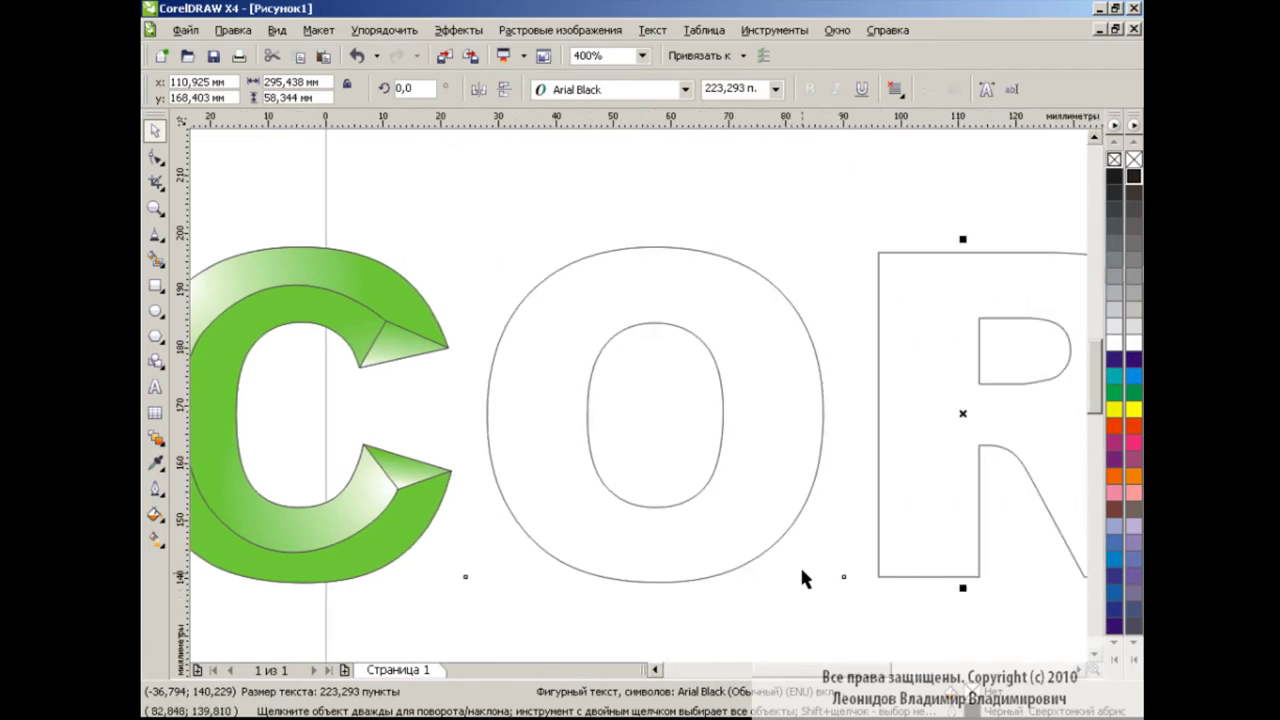
pyautogui.click(155, 310)
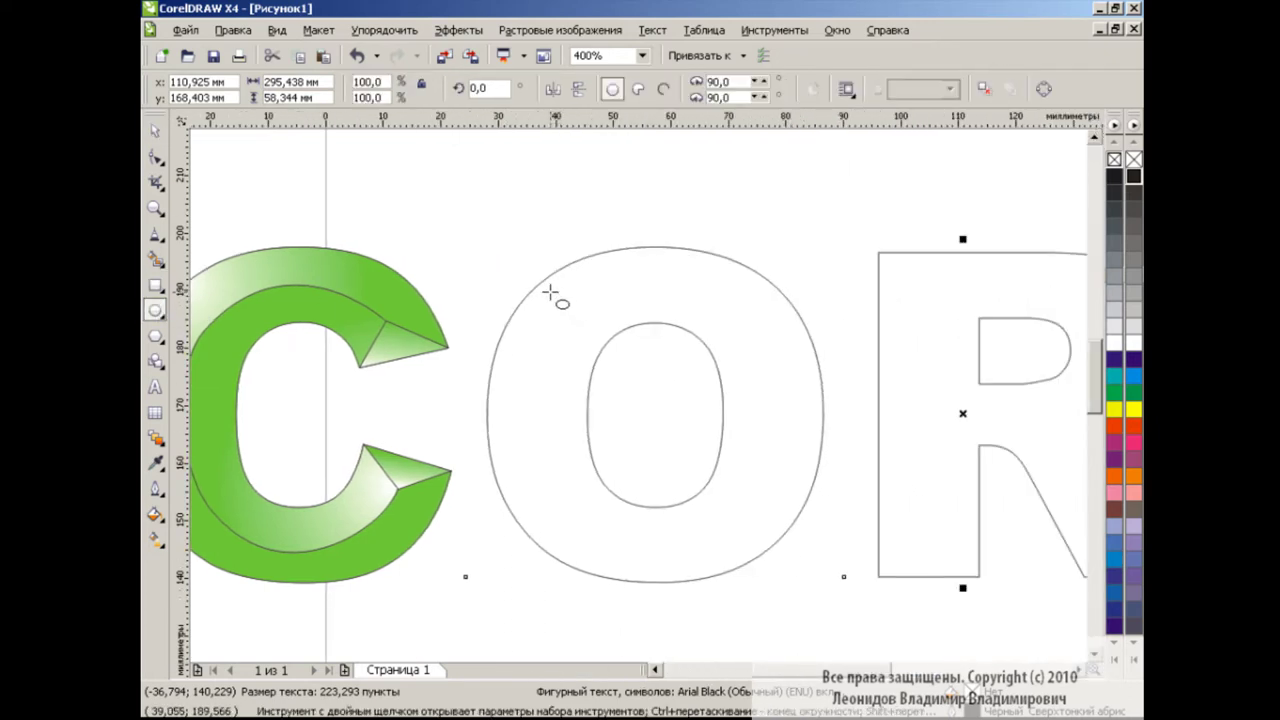
pyautogui.moveTo(543, 284); pyautogui.dragTo(764, 551)
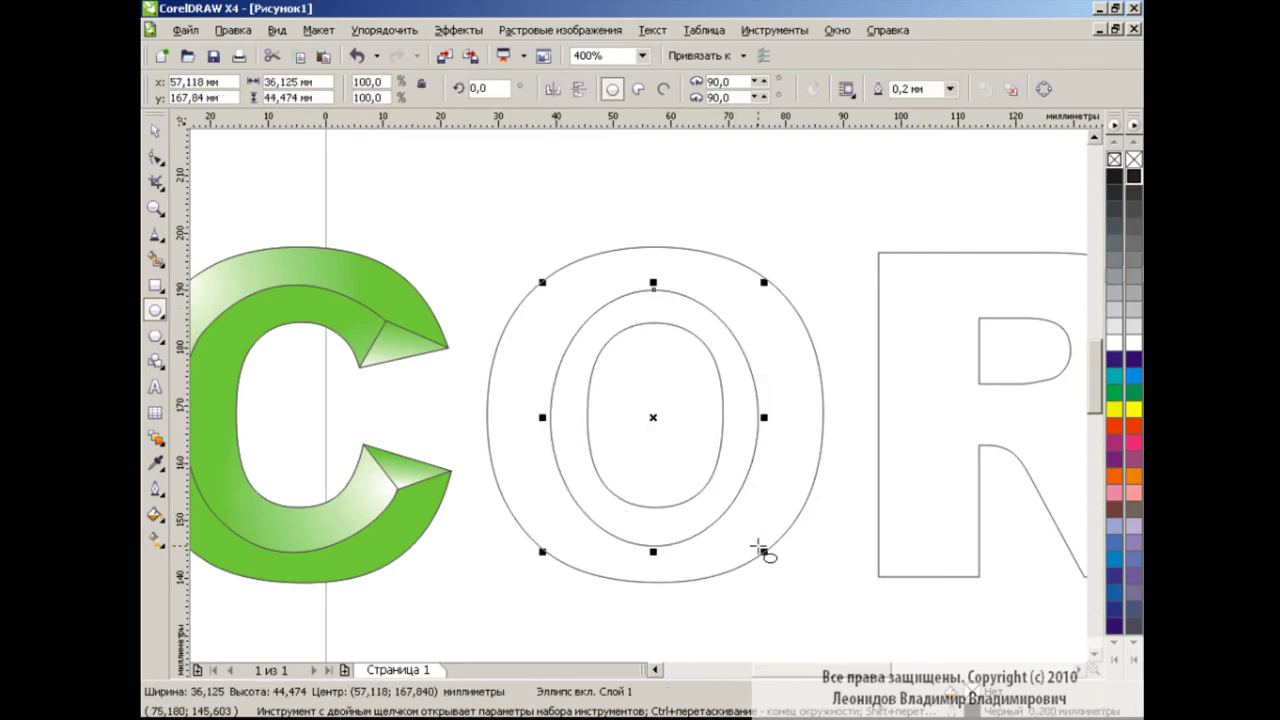
pyautogui.hotkey('ctrl', 'q')
# - Reshape the oval's nodes and handles so it runs midway through the O's stroke
pyautogui.press('F10')
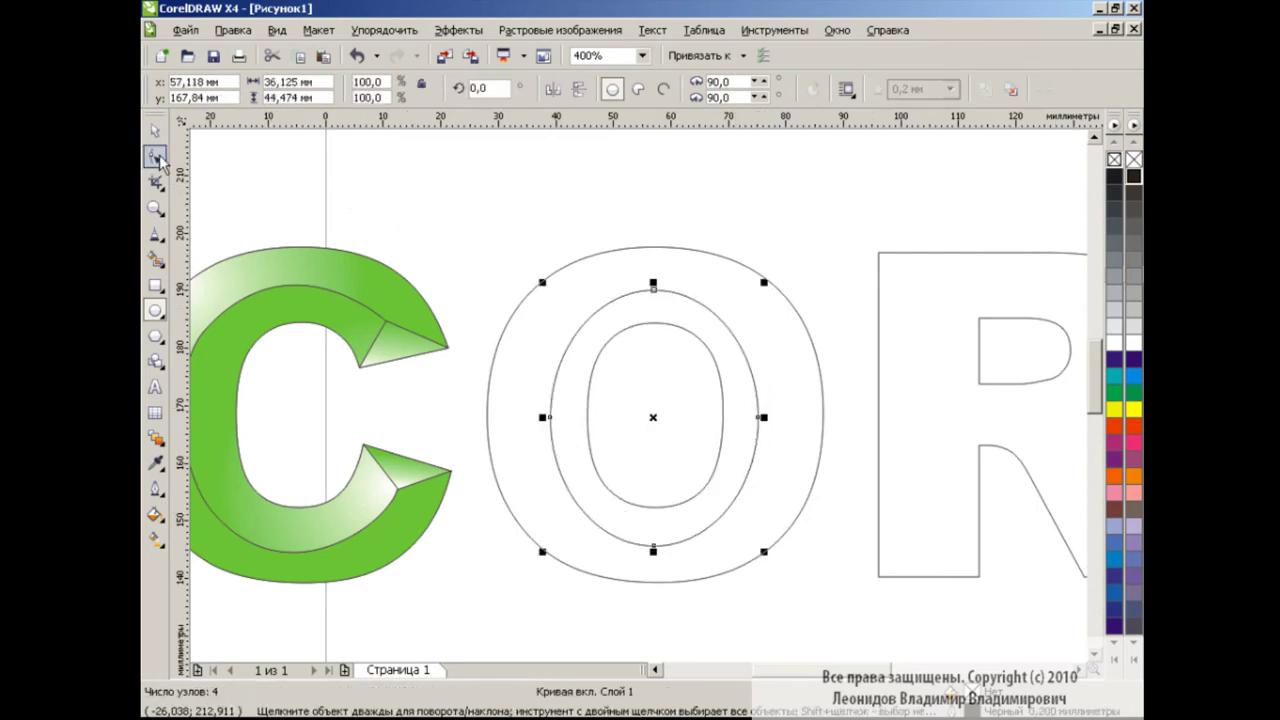
pyautogui.moveTo(653, 291); pyautogui.dragTo(654, 288)
pyautogui.moveTo(549, 416); pyautogui.dragTo(534, 416)
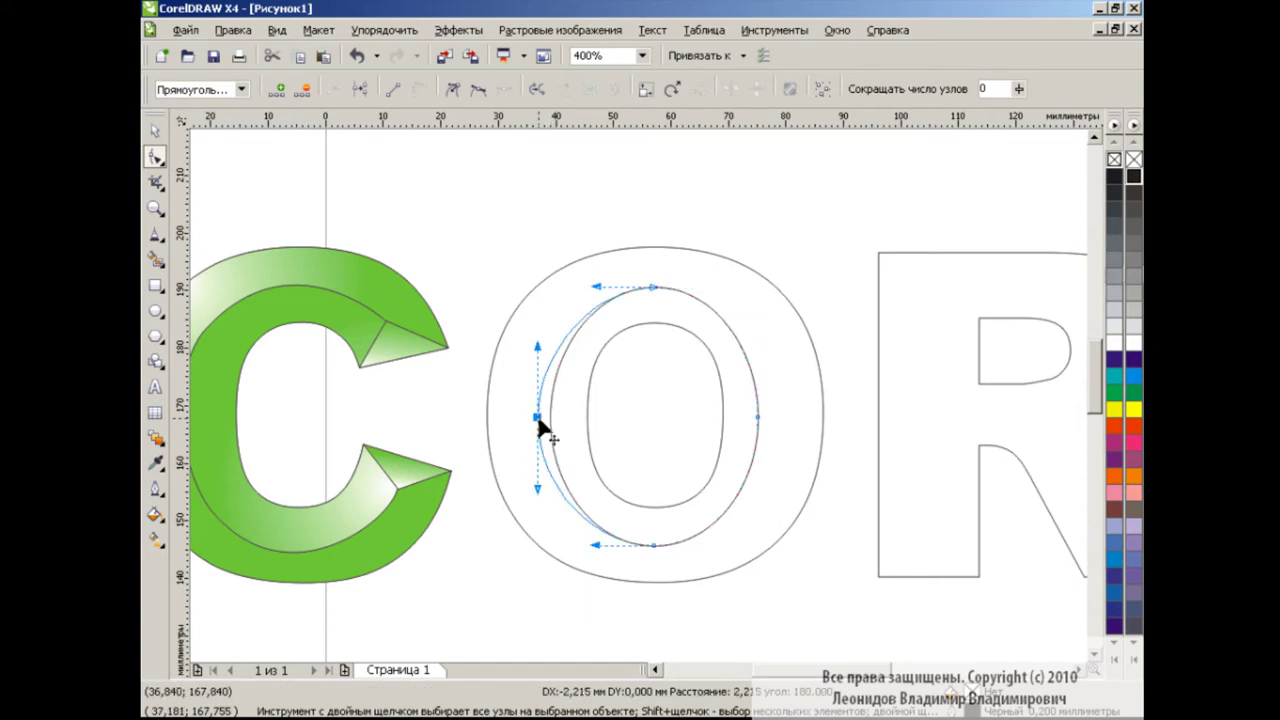
pyautogui.moveTo(756, 416); pyautogui.dragTo(773, 416)
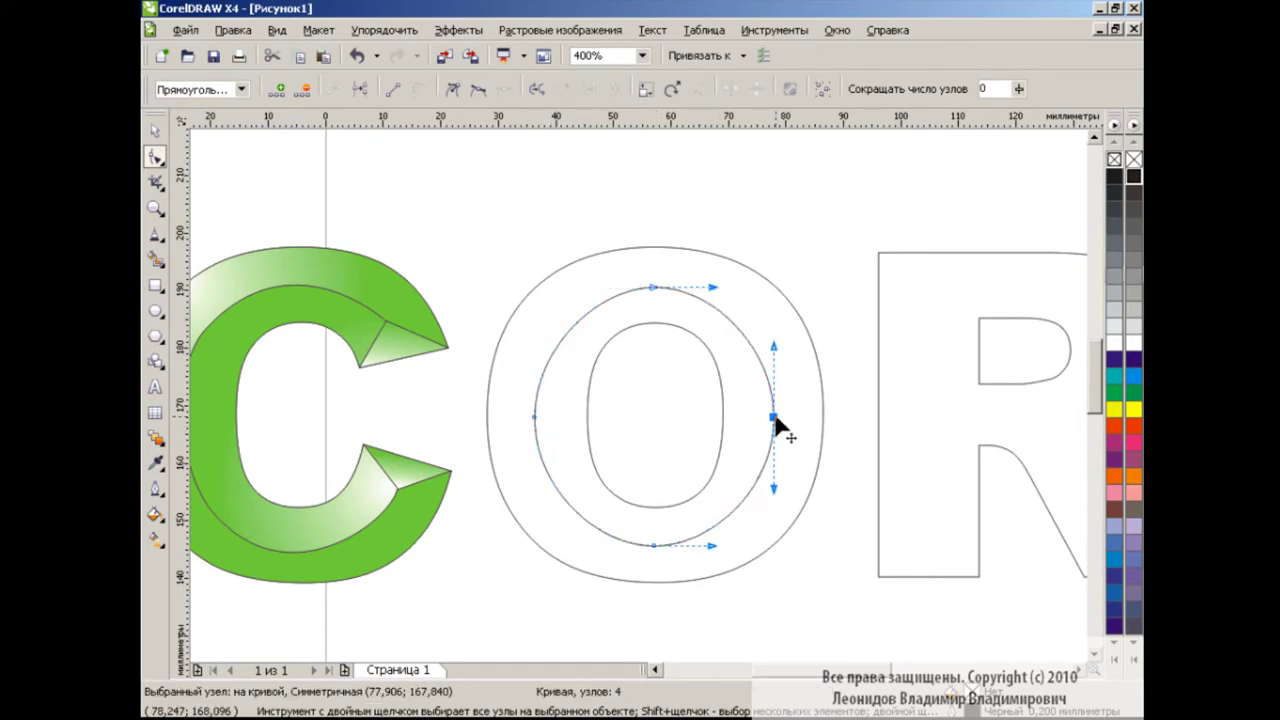
pyautogui.moveTo(655, 547); pyautogui.dragTo(655, 549)
pyautogui.click(653, 288)
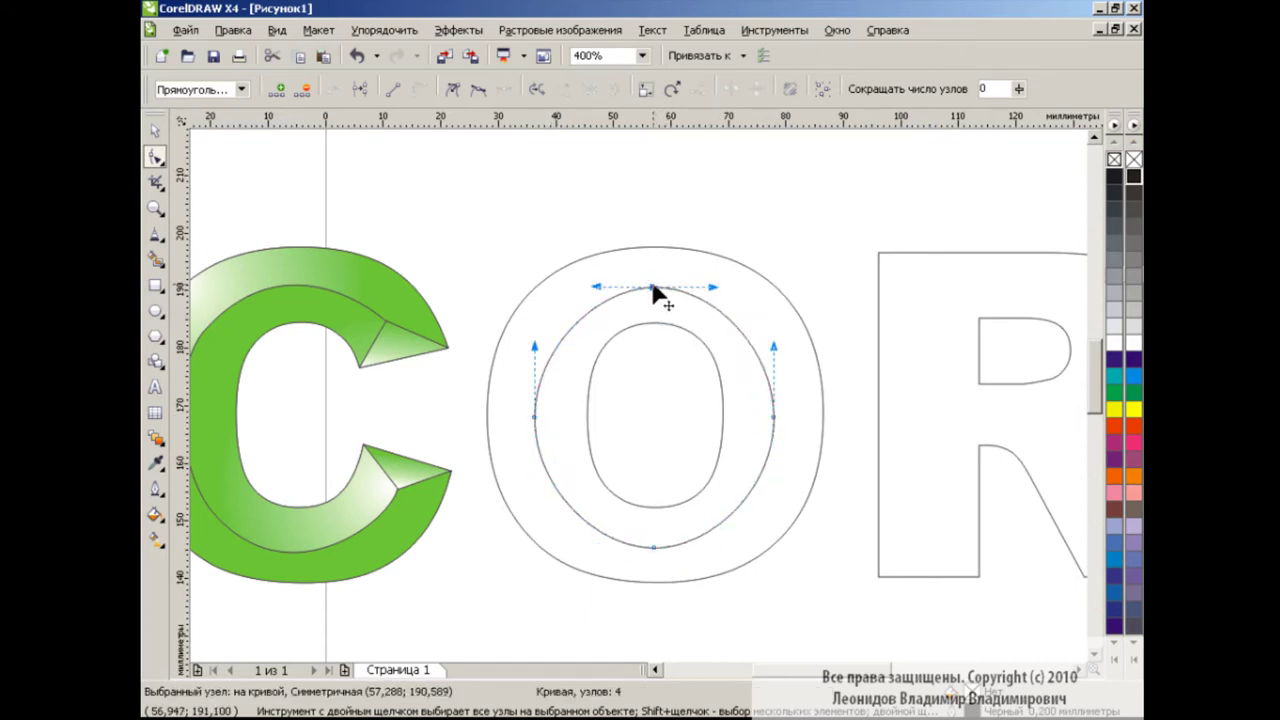
pyautogui.moveTo(713, 287); pyautogui.dragTo(740, 287)
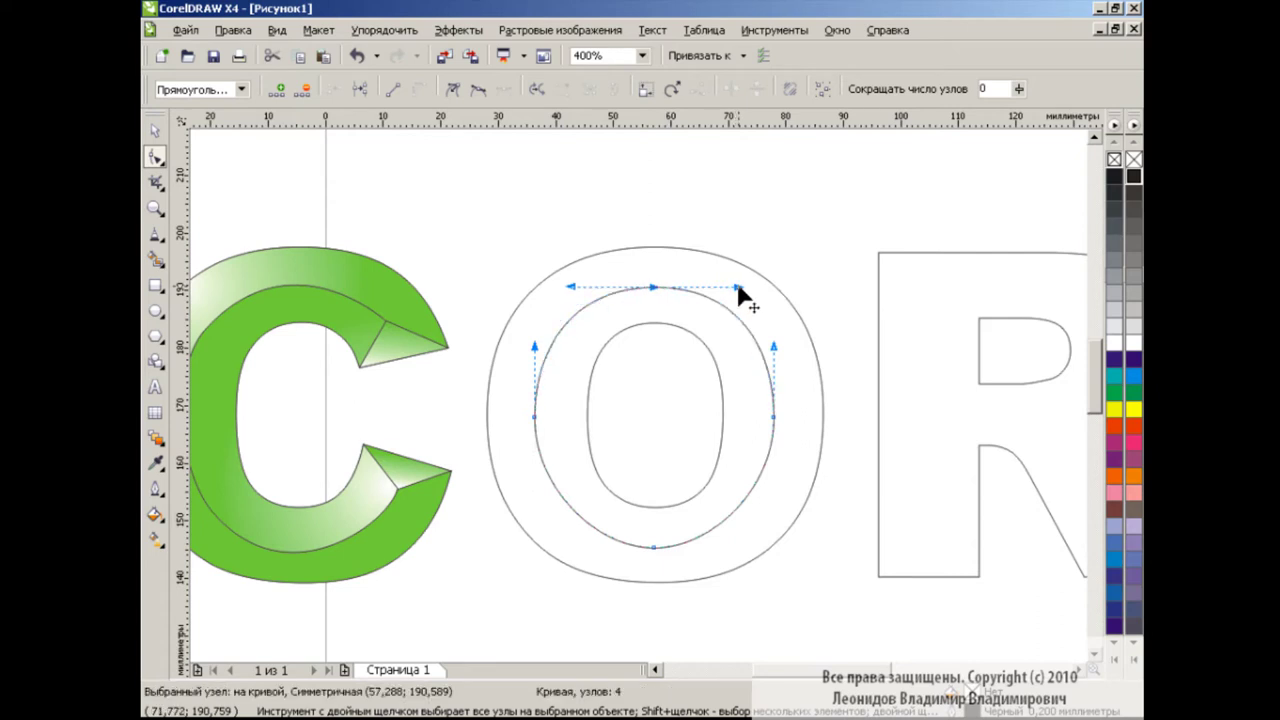
pyautogui.click(653, 548)
pyautogui.moveTo(714, 548); pyautogui.dragTo(748, 548)
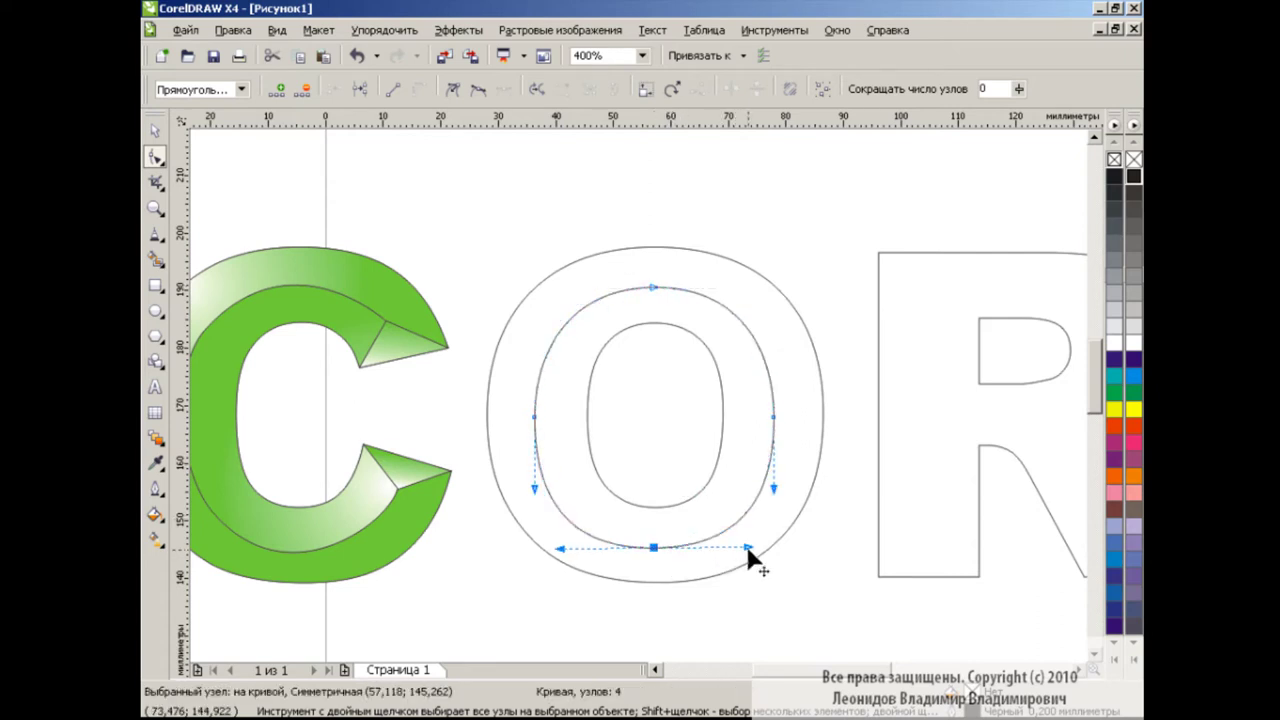
pyautogui.click(154, 131)
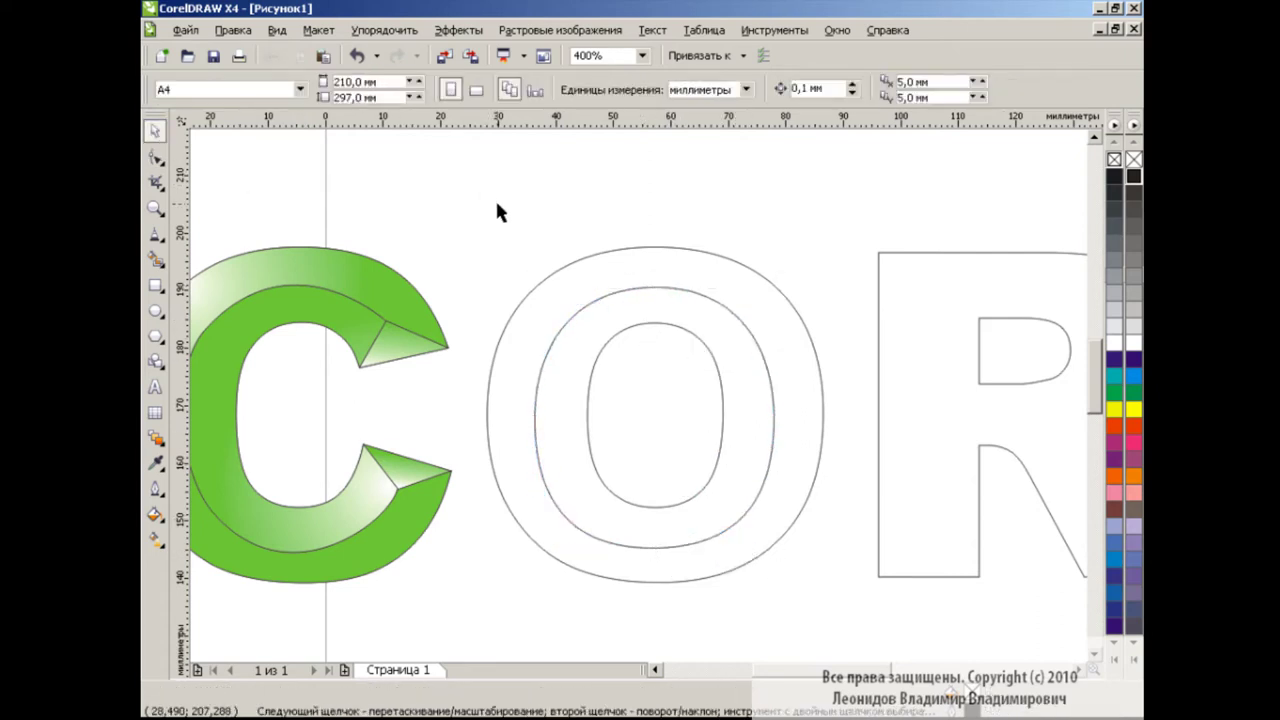
# - Reselect the O's middle contour and review its top and bottom nodes
pyautogui.click(757, 372)
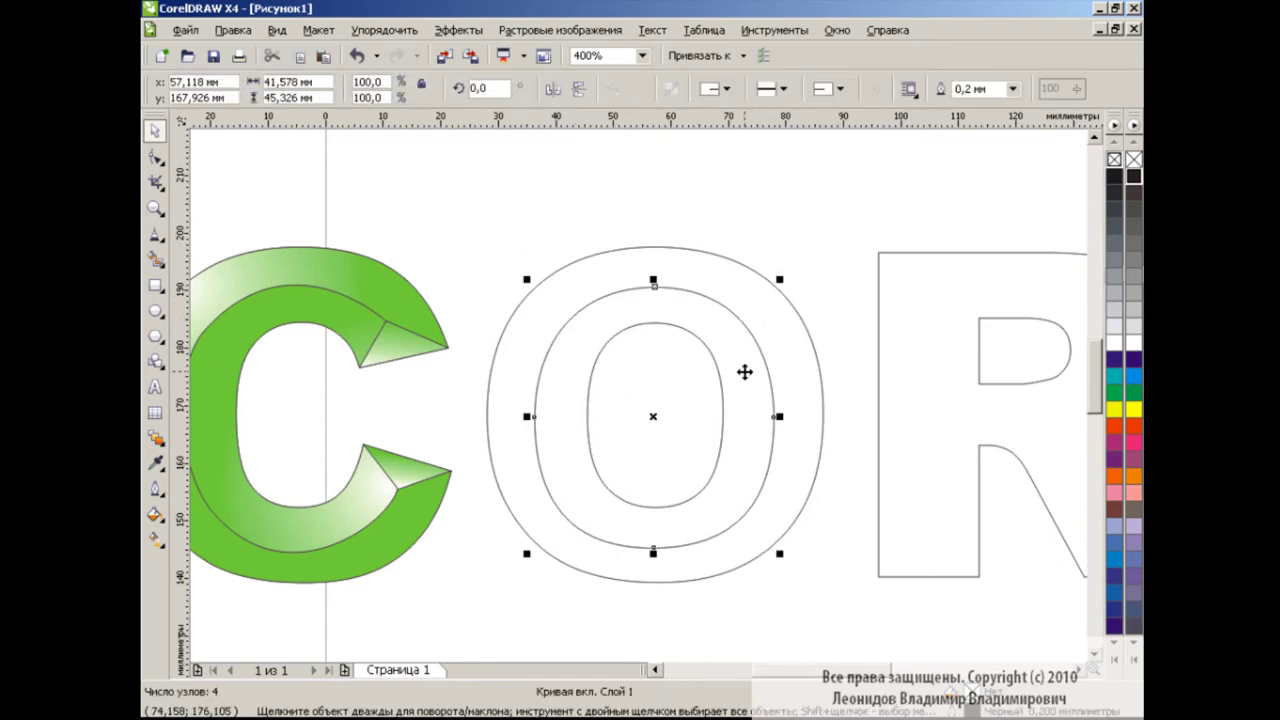
pyautogui.click(155, 157)
pyautogui.click(653, 287)
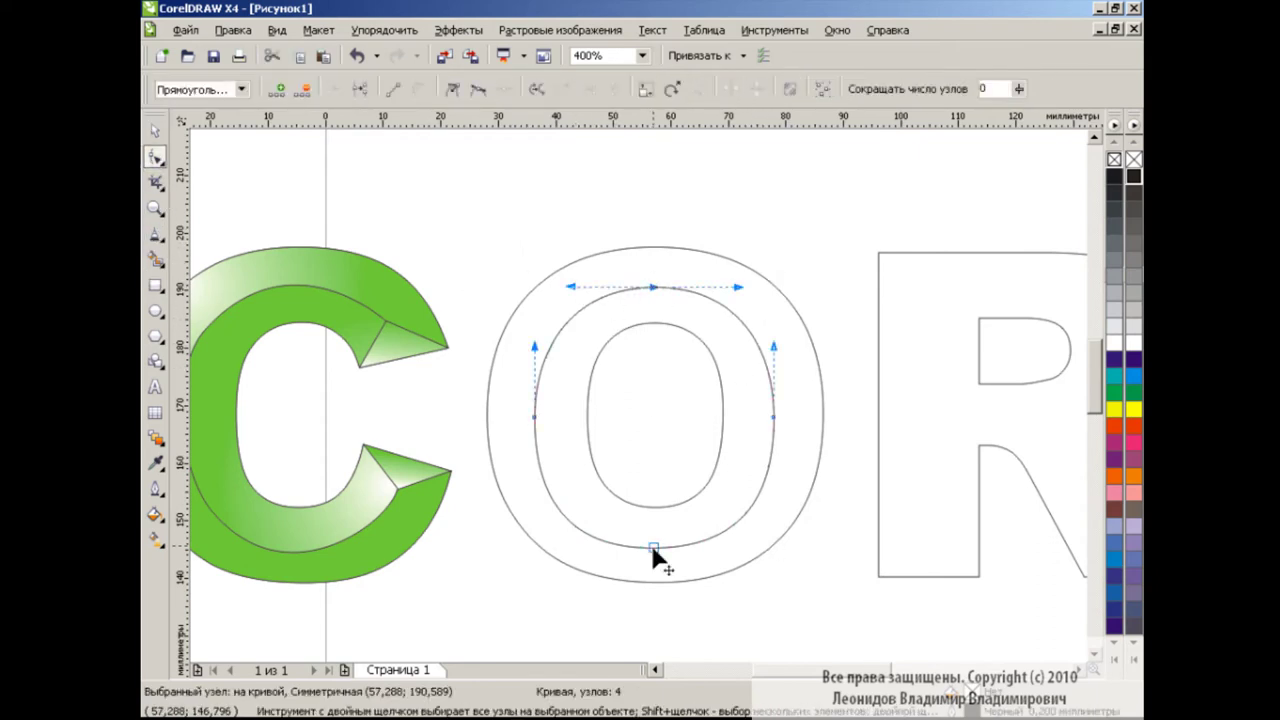
pyautogui.click(653, 548)
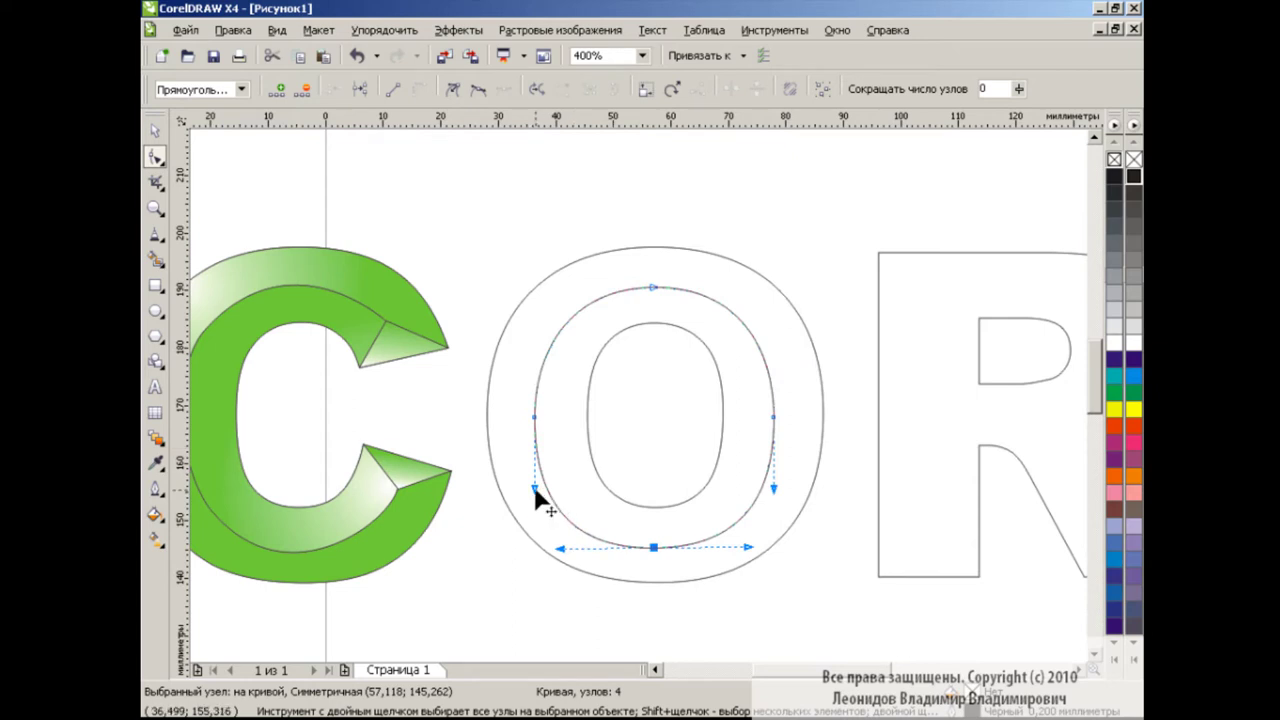
pyautogui.press('space')
pyautogui.press('Escape')
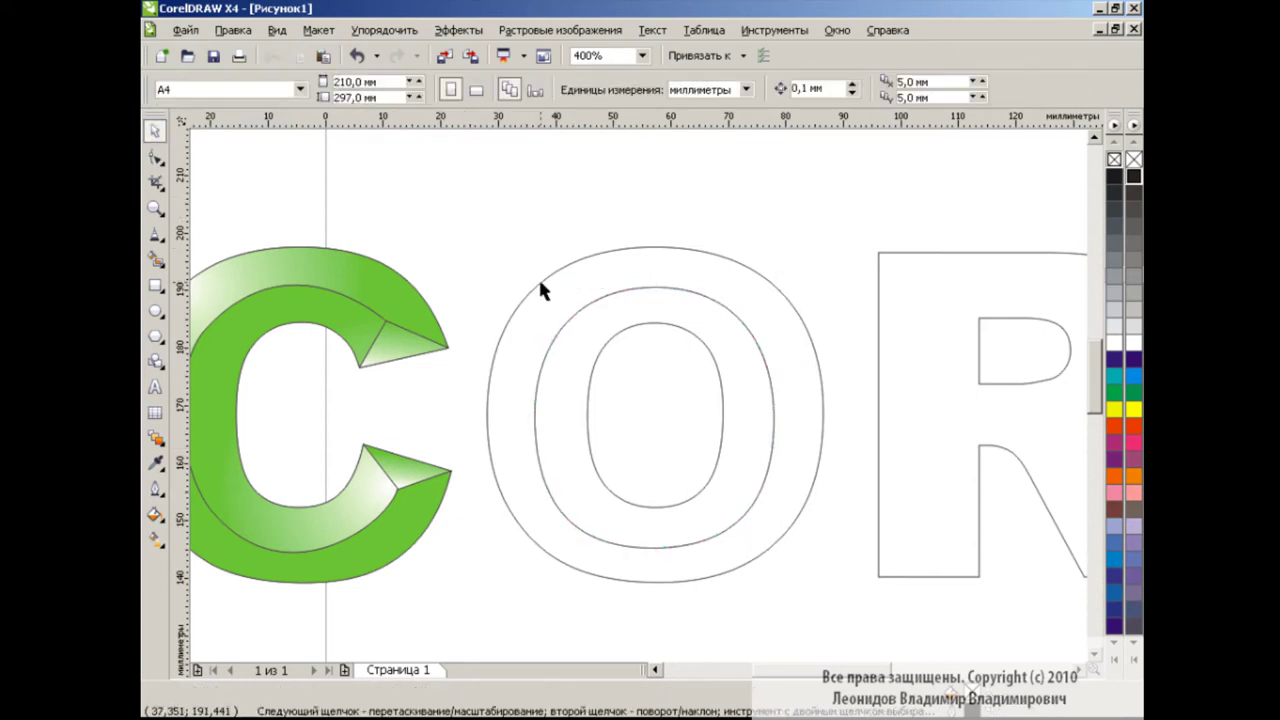
# - Smart-fill the O's outer and inner bands with green
pyautogui.click(155, 258)
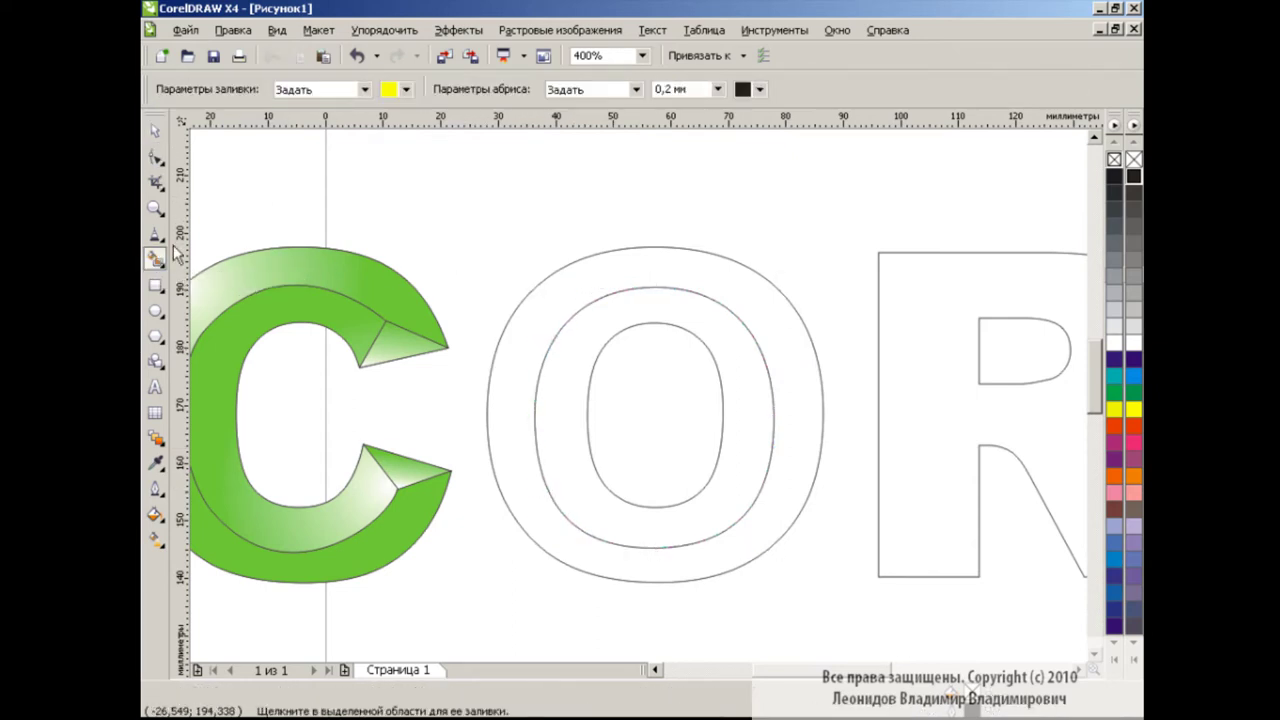
pyautogui.click(406, 89)
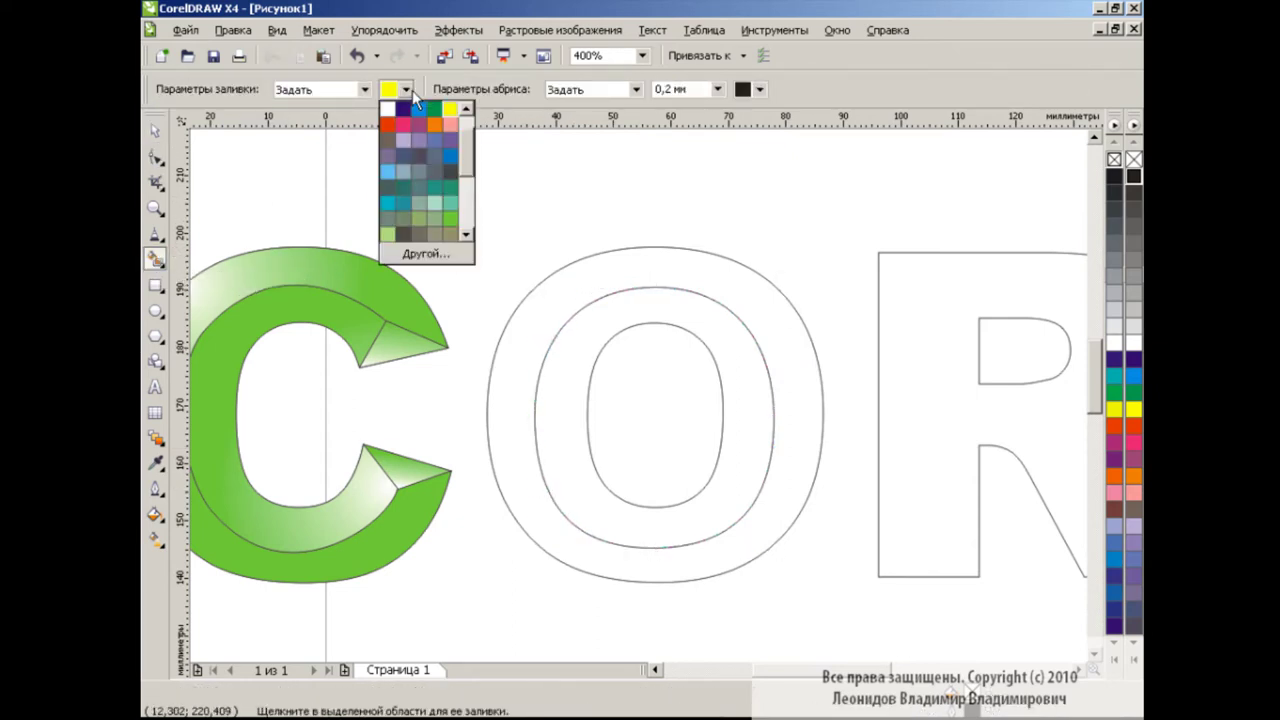
pyautogui.click(451, 217)
pyautogui.click(616, 275)
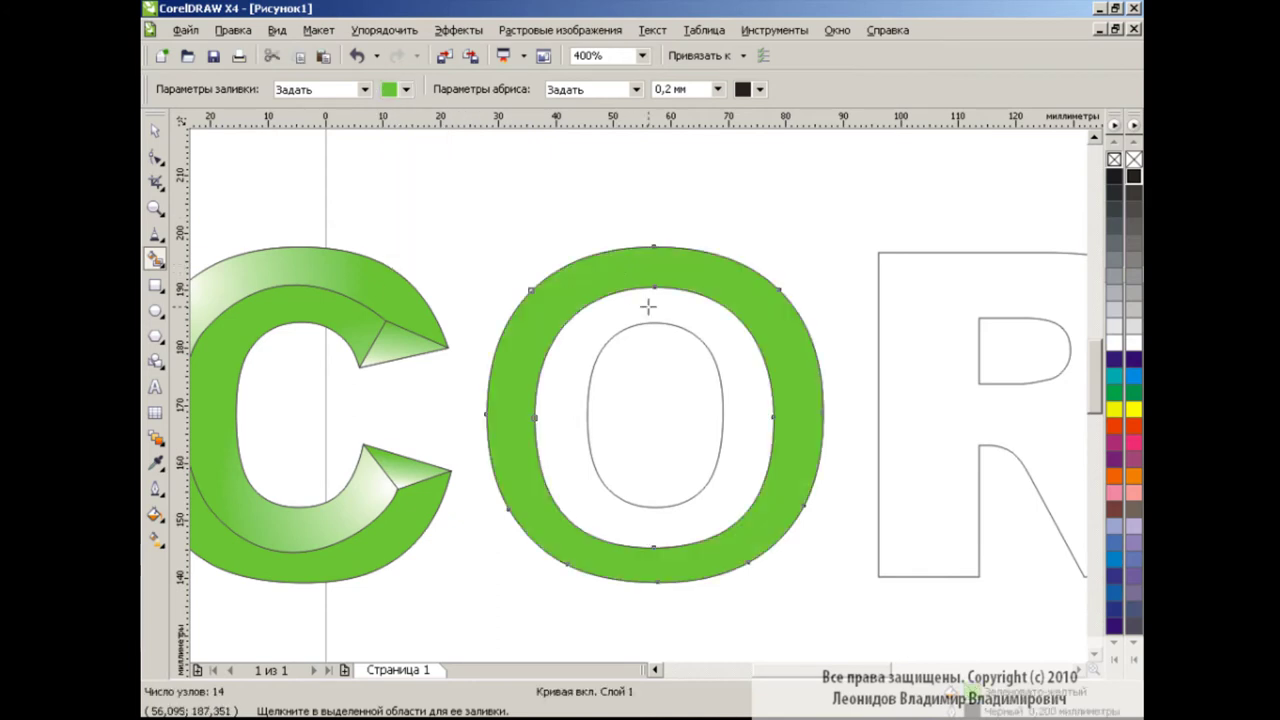
pyautogui.click(648, 307)
# - Copy the C's gradient fill onto the O's outer band
pyautogui.click(155, 131)
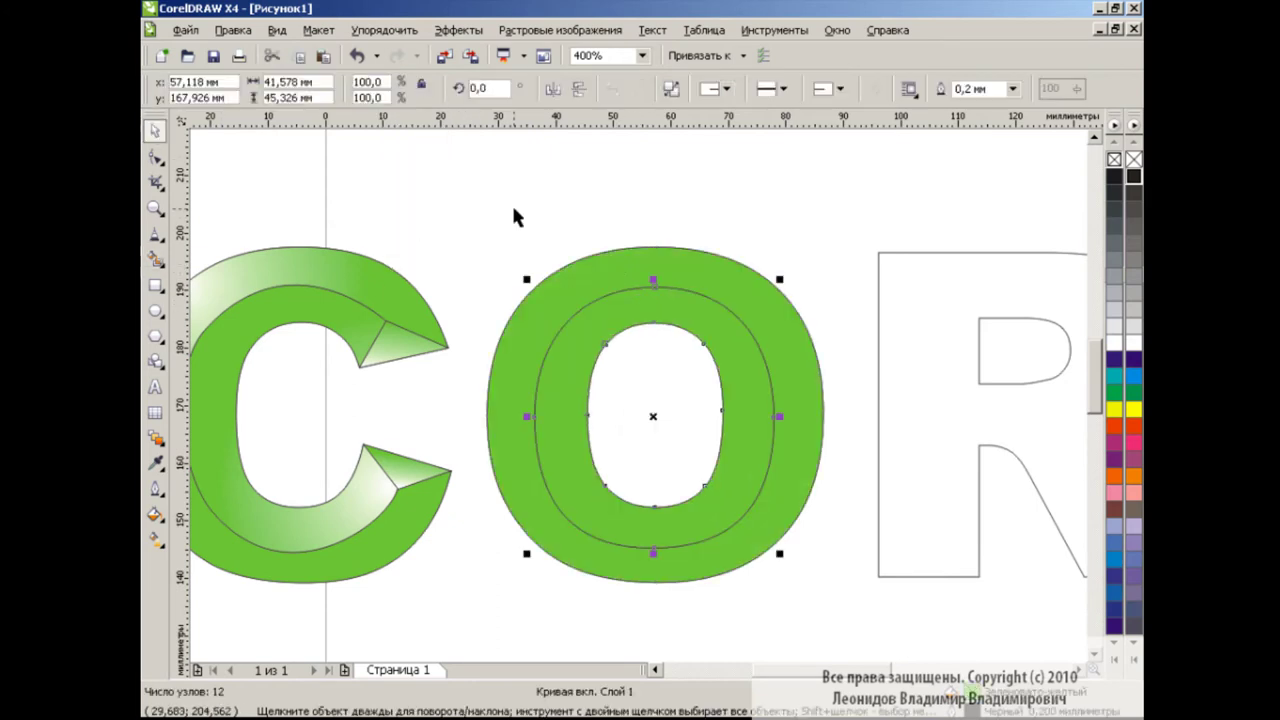
pyautogui.press('Tab')
pyautogui.click(233, 30)
pyautogui.click(290, 300)
pyautogui.click(684, 398)
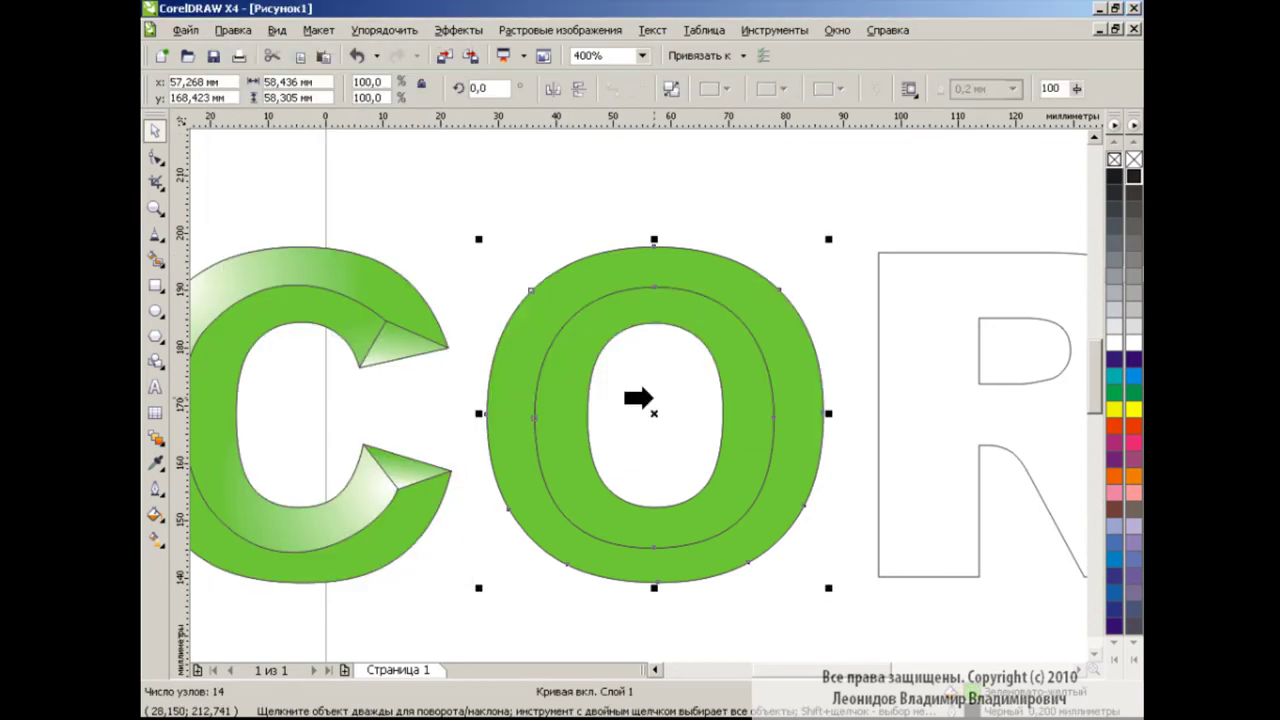
pyautogui.click(363, 272)
# - Copy the C's gradient fill onto the O's inner band
pyautogui.click(651, 312)
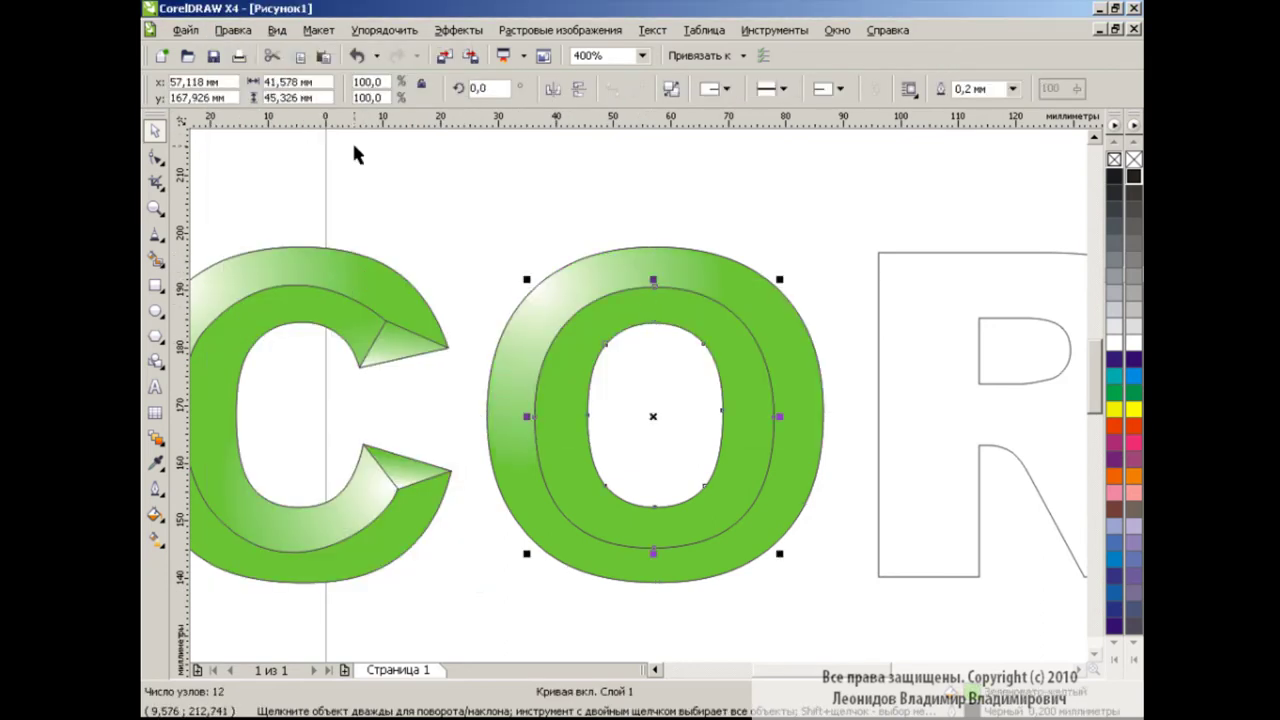
pyautogui.click(233, 30)
pyautogui.click(300, 302)
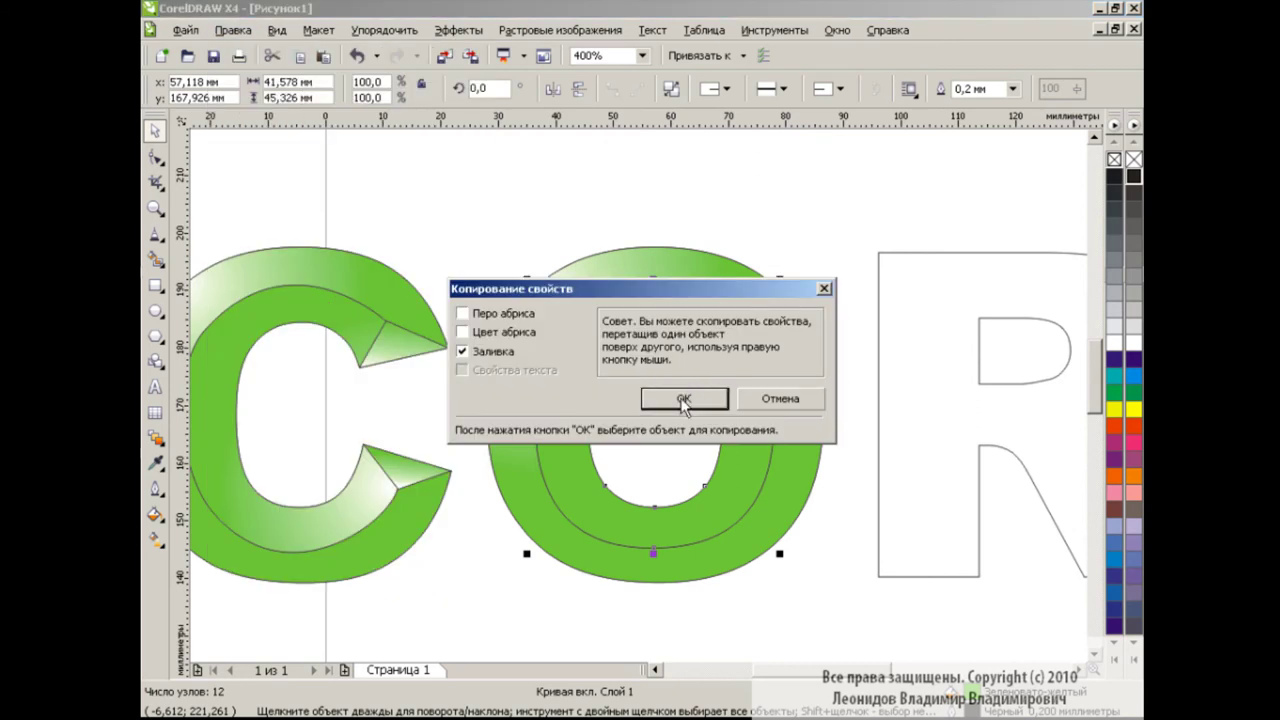
pyautogui.click(684, 398)
pyautogui.click(353, 495)
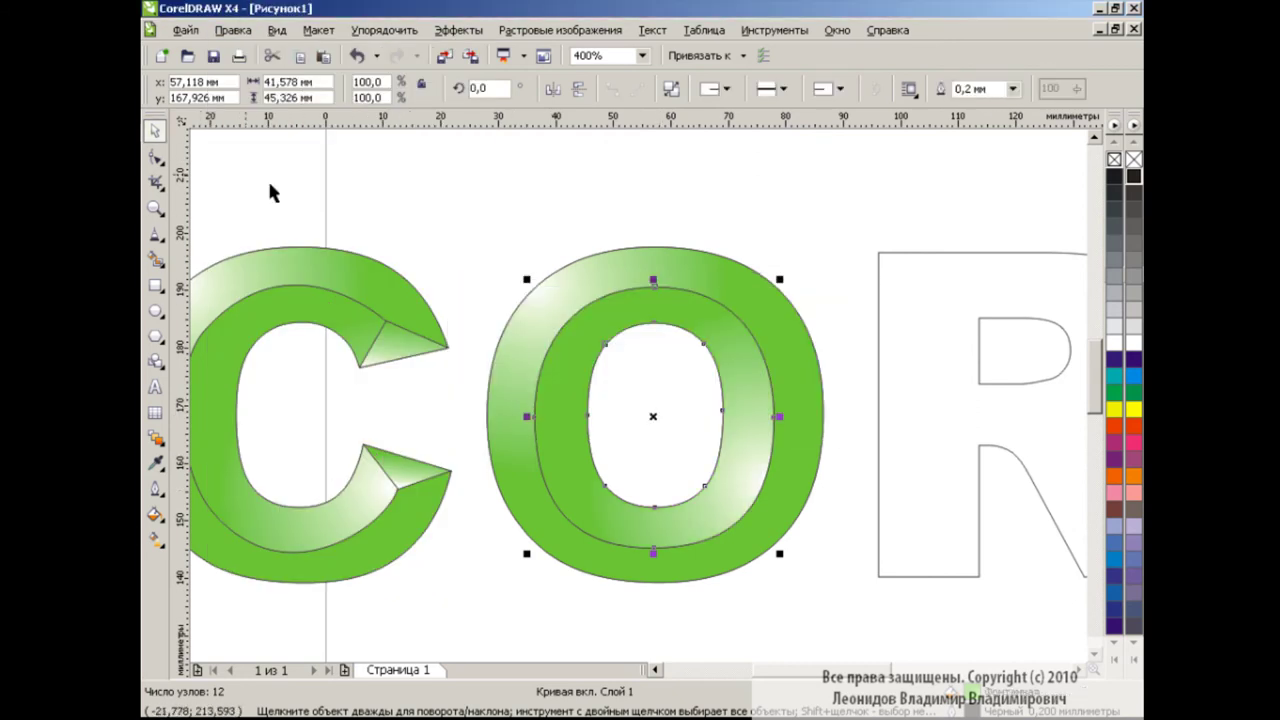
pyautogui.click(485, 252)
# - Draw diagonal bevel lines across the top of the L
pyautogui.hscroll(5, 866, 608)
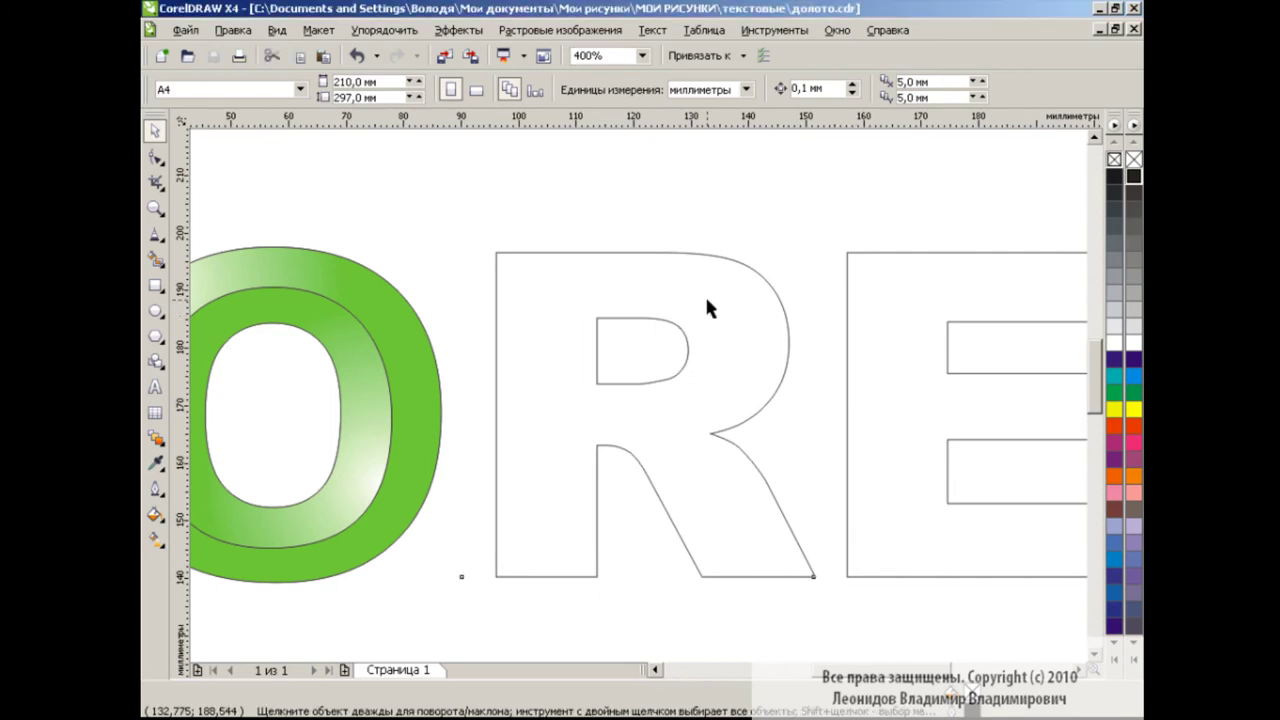
pyautogui.press('F5')
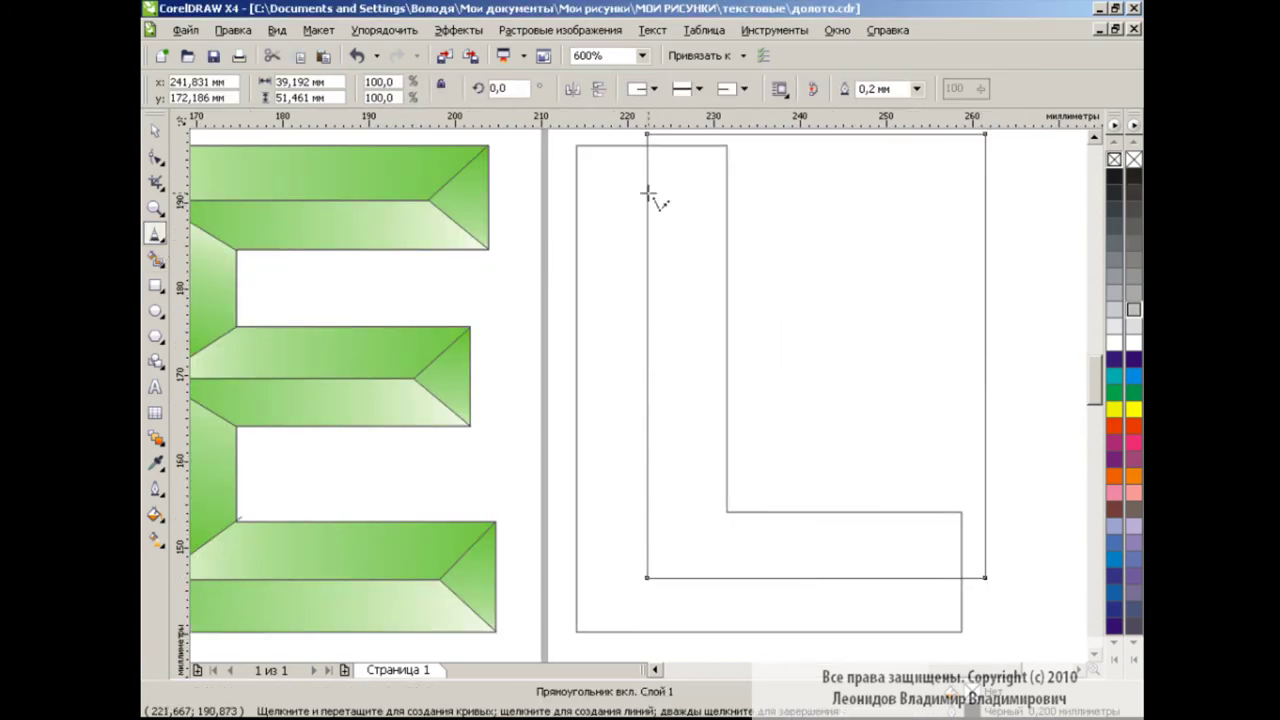
pyautogui.click(731, 146)
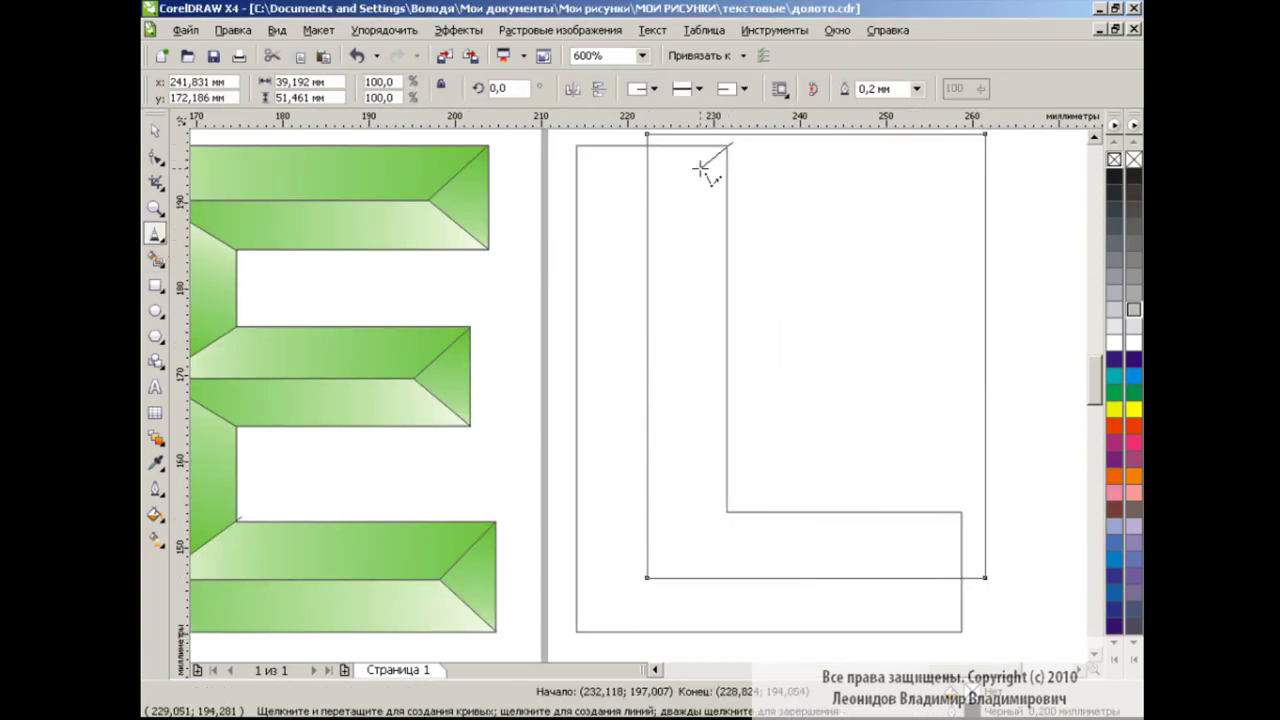
pyautogui.click(628, 197)
pyautogui.moveTo(572, 145); pyautogui.dragTo(695, 231)
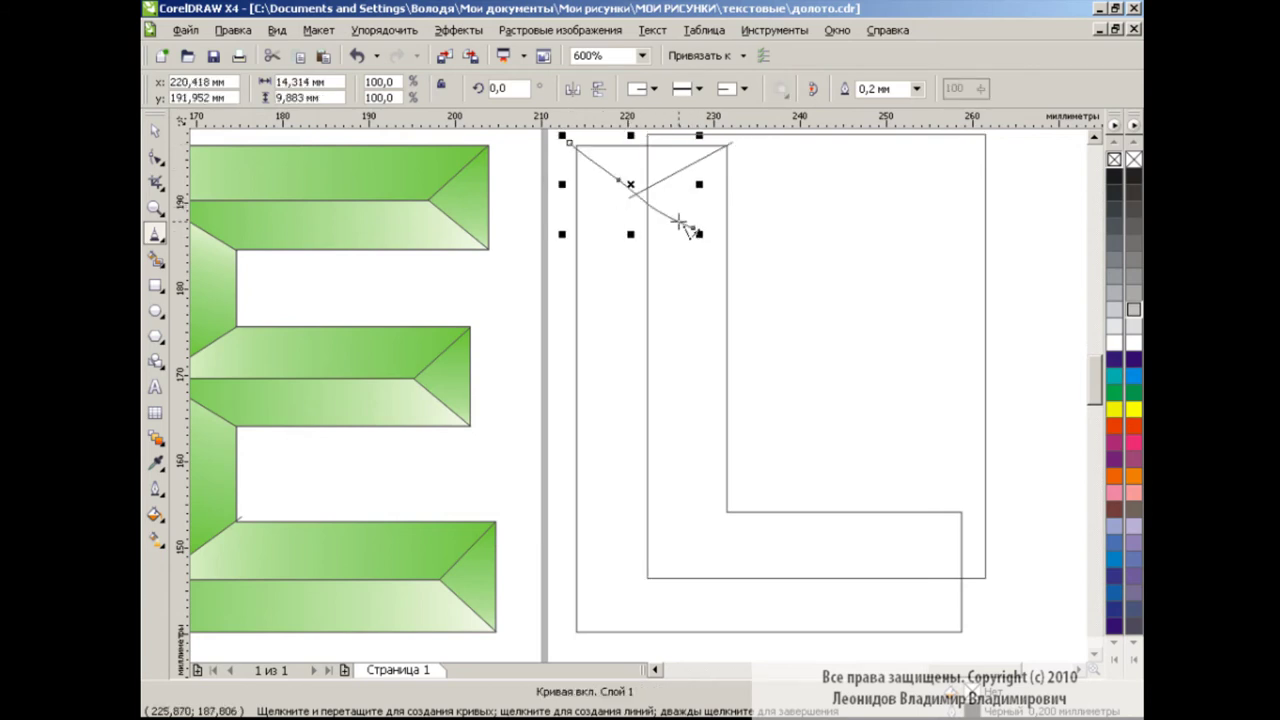
pyautogui.hotkey('ctrl', 'z')
pyautogui.moveTo(570, 139); pyautogui.dragTo(664, 202)
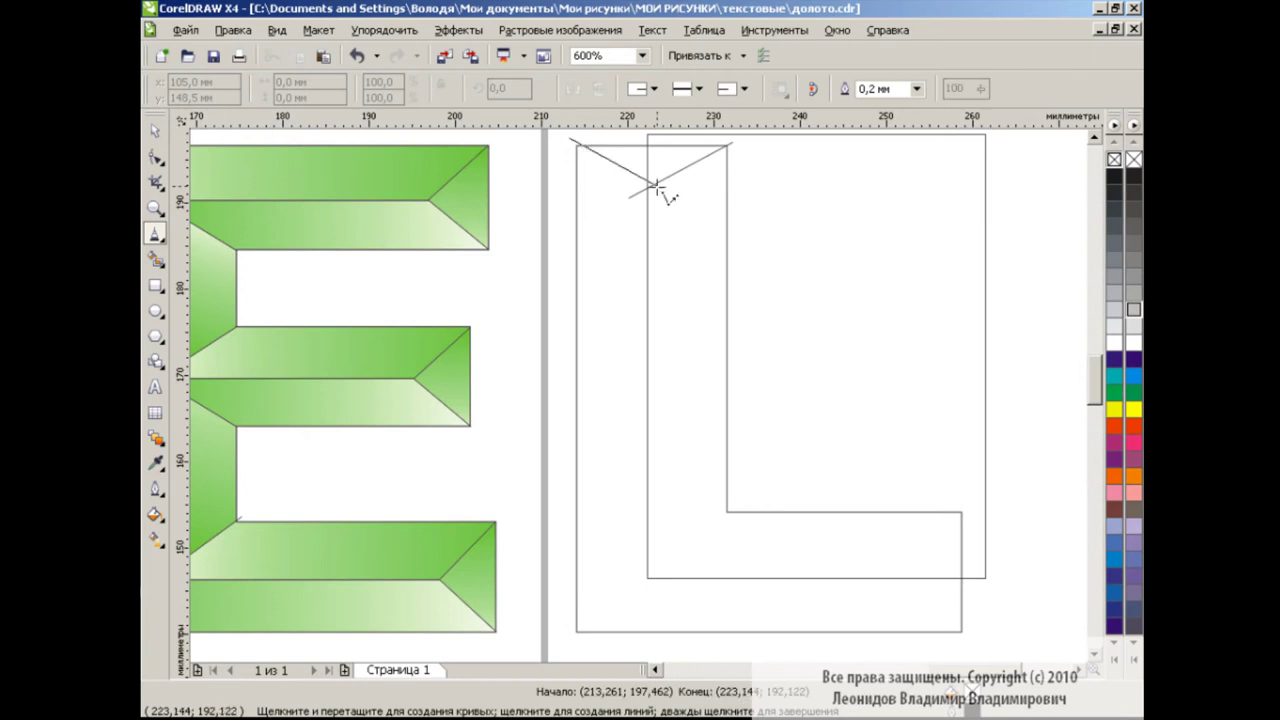
# - Drag the diagonal line's end node out to the L's outer top-left corner
pyautogui.press('F10')
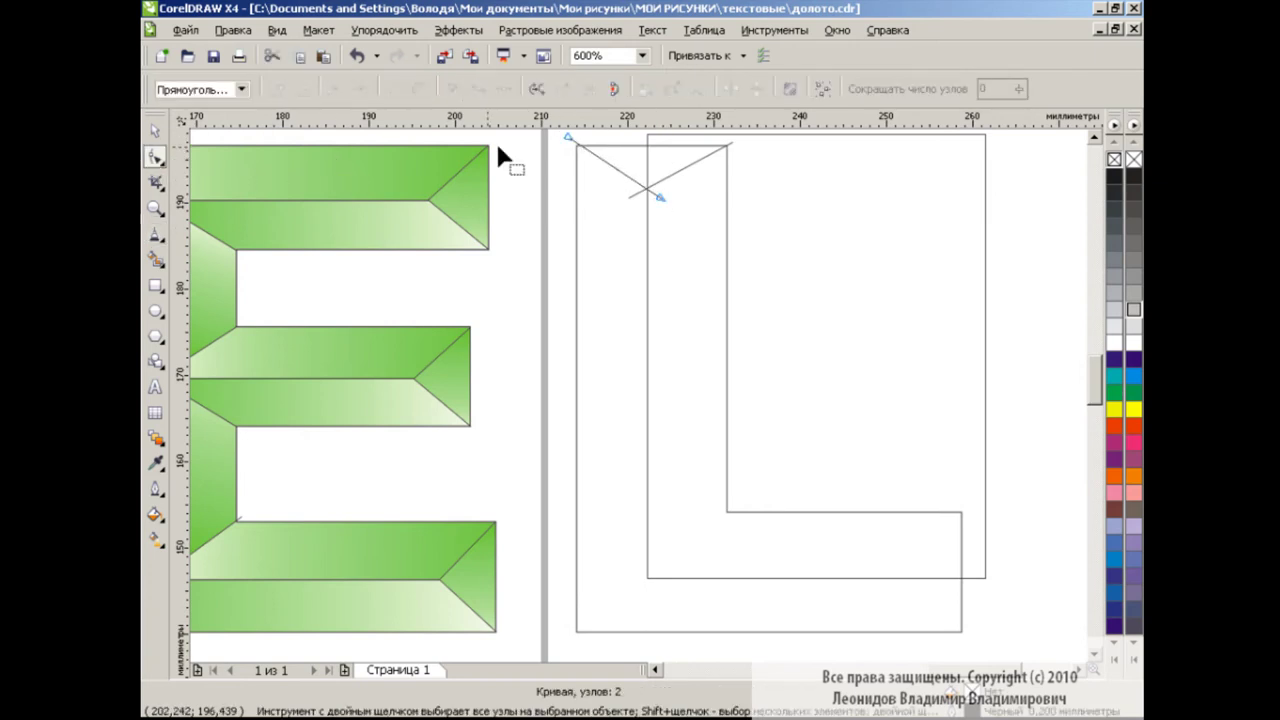
pyautogui.scroll(2, 565, 135)
pyautogui.moveTo(565, 138); pyautogui.dragTo(543, 190)
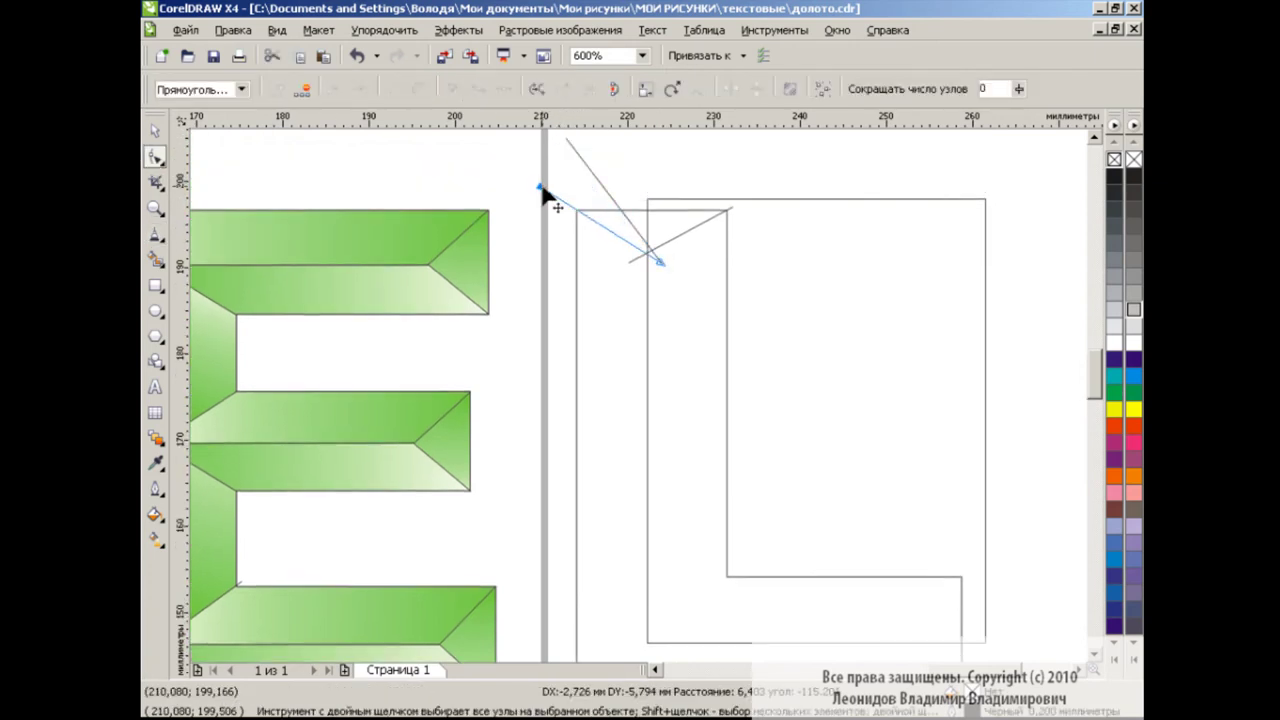
pyautogui.click(660, 262)
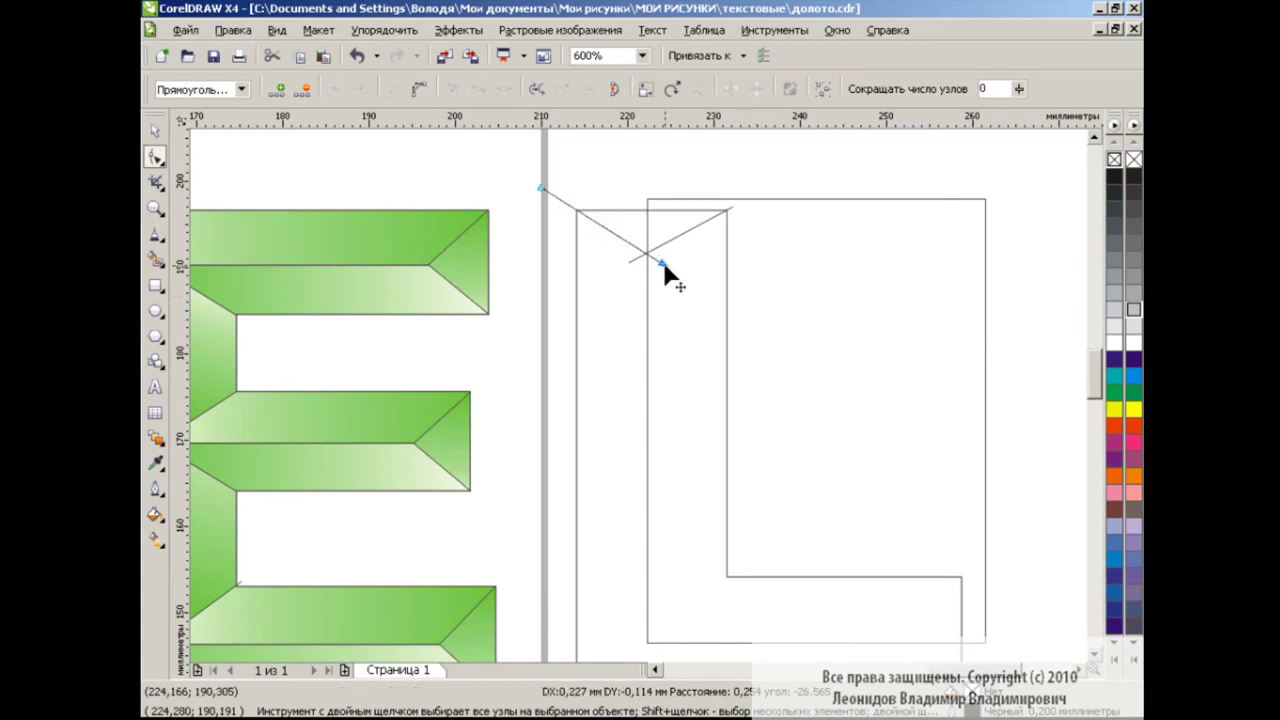
pyautogui.scroll(-3, 1093, 383)
# - Draw a Bezier diagonal at the L's bottom-left corner and extend it to the outer corner
pyautogui.click(155, 234)
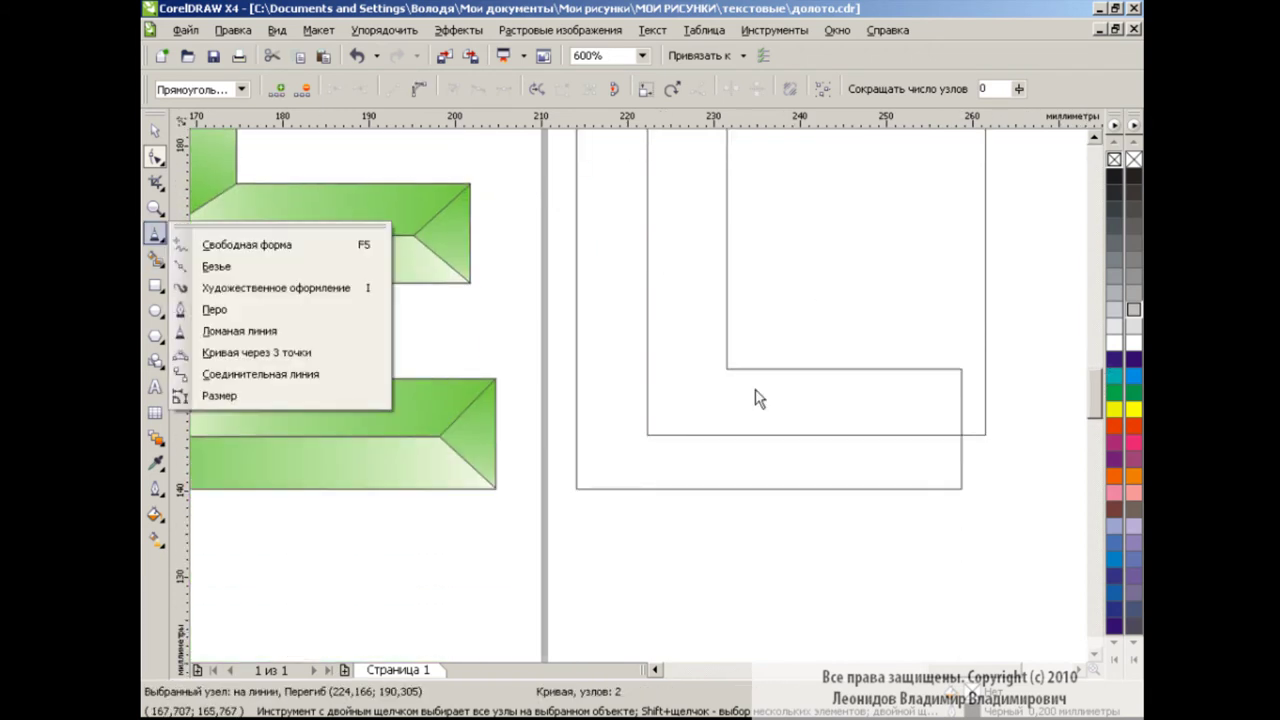
pyautogui.click(303, 261)
pyautogui.click(737, 358)
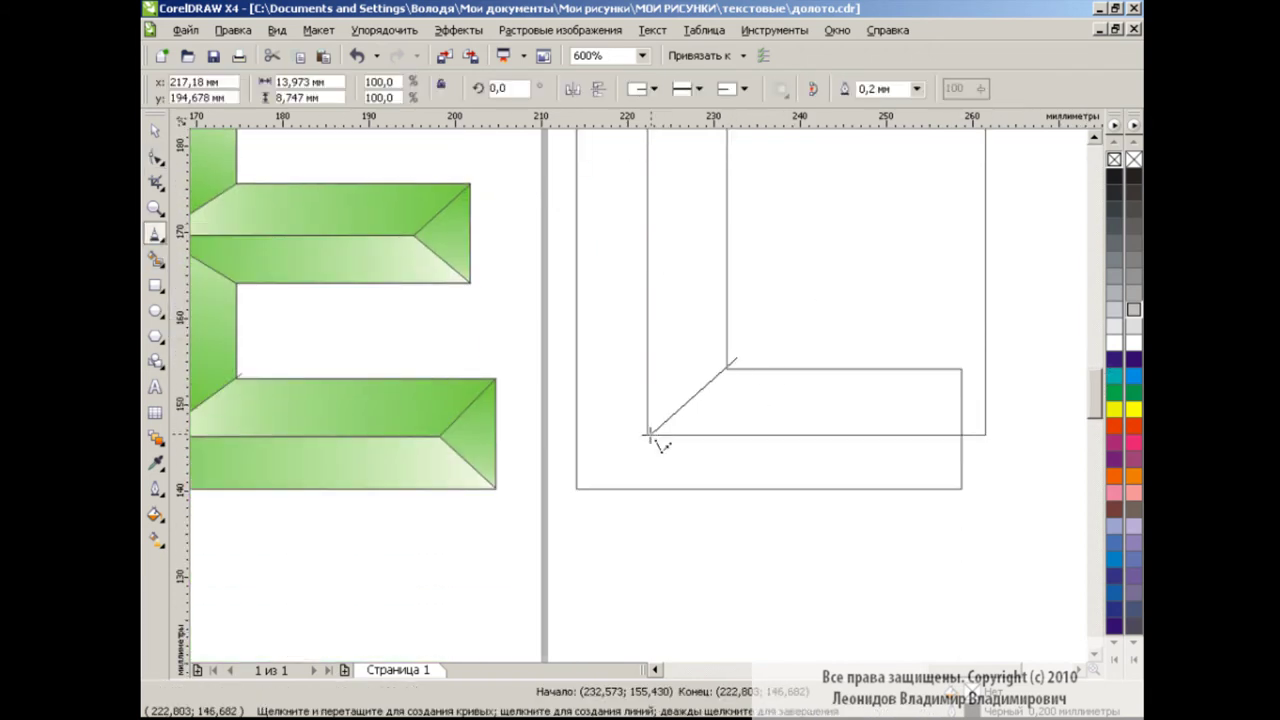
pyautogui.click(626, 453)
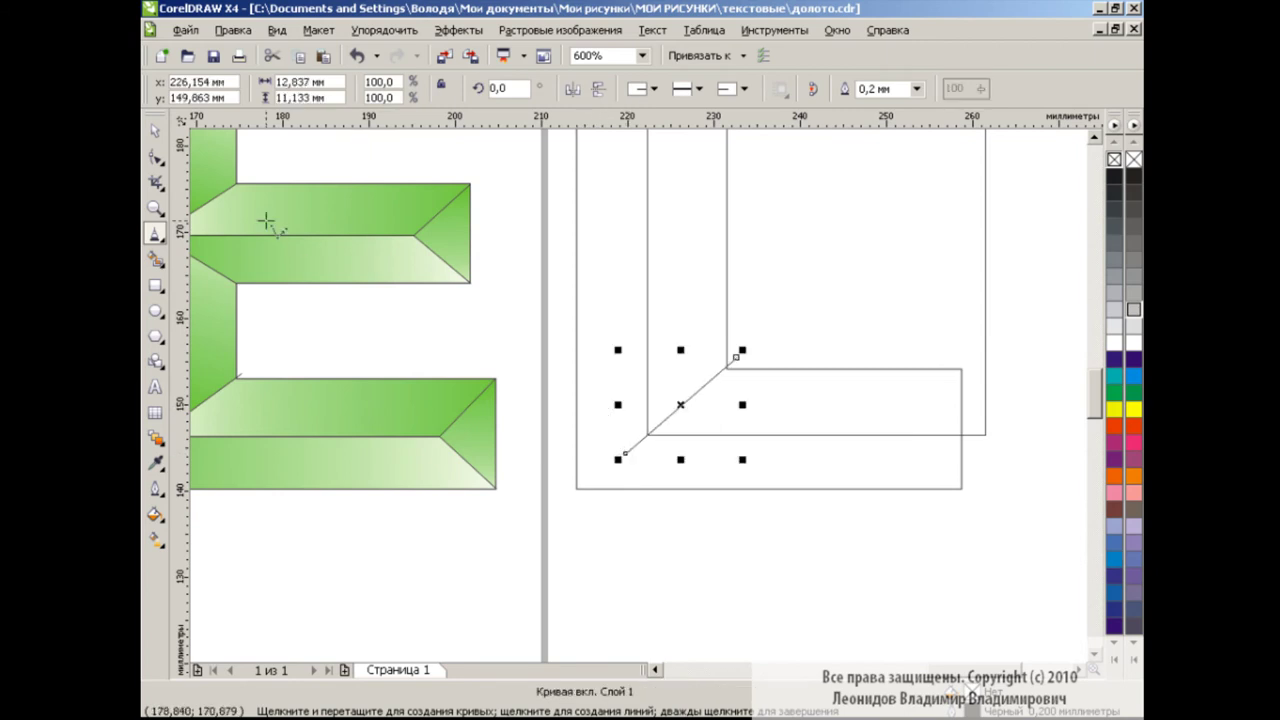
pyautogui.press('F10')
pyautogui.click(737, 358)
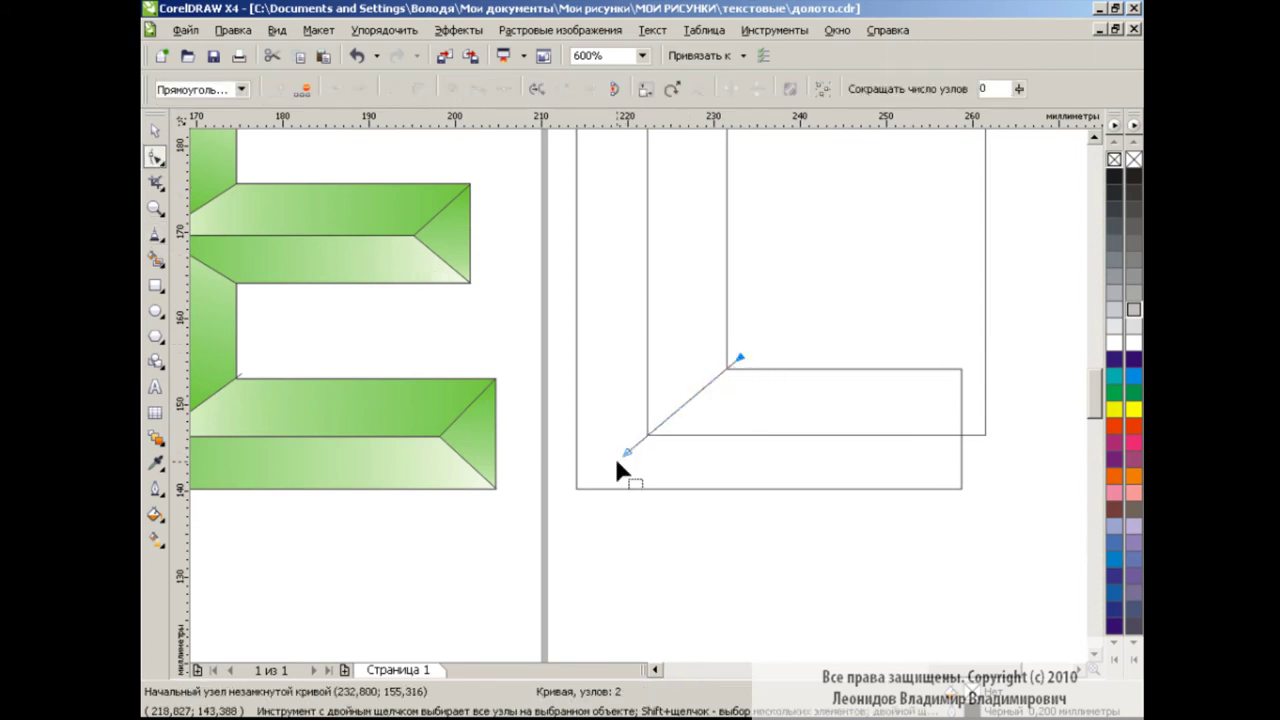
pyautogui.moveTo(626, 453)
pyautogui.mouseDown()
pyautogui.moveTo(552, 518)
pyautogui.moveTo(604, 468)
pyautogui.mouseUp()
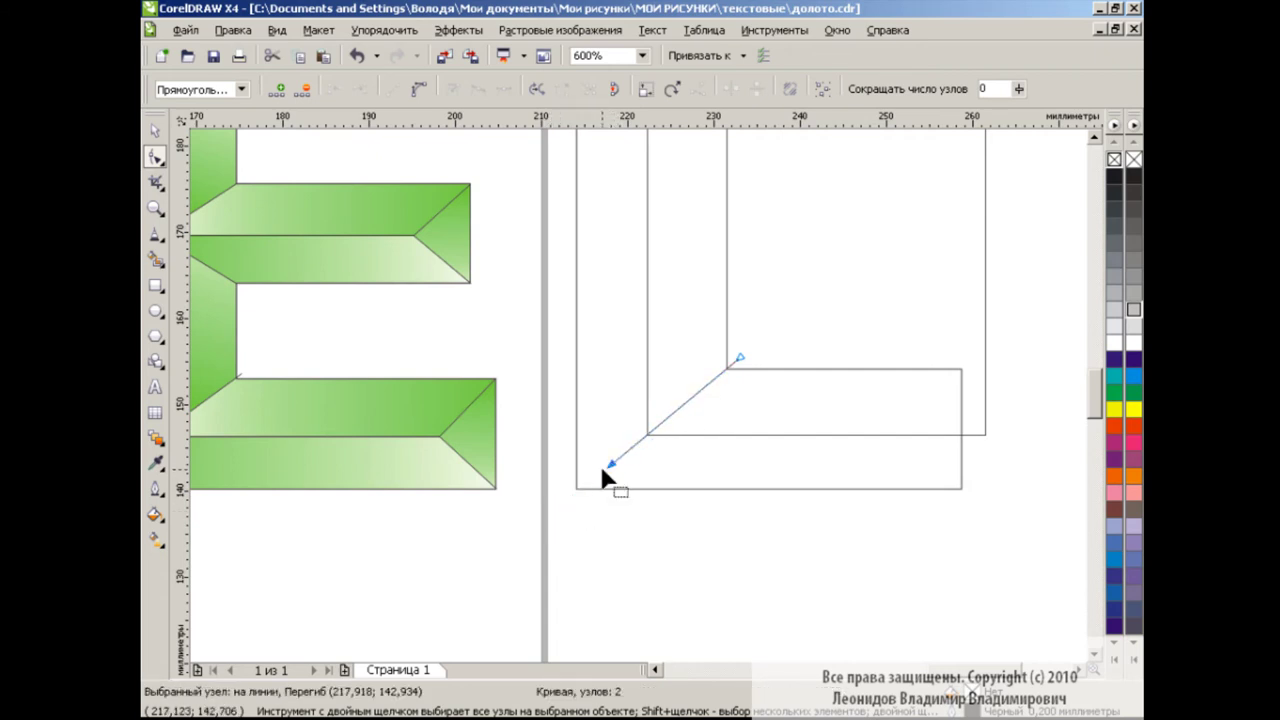
# - Add a second line extending the bottom-left corner diagonal
pyautogui.click(155, 233)
pyautogui.click(566, 497)
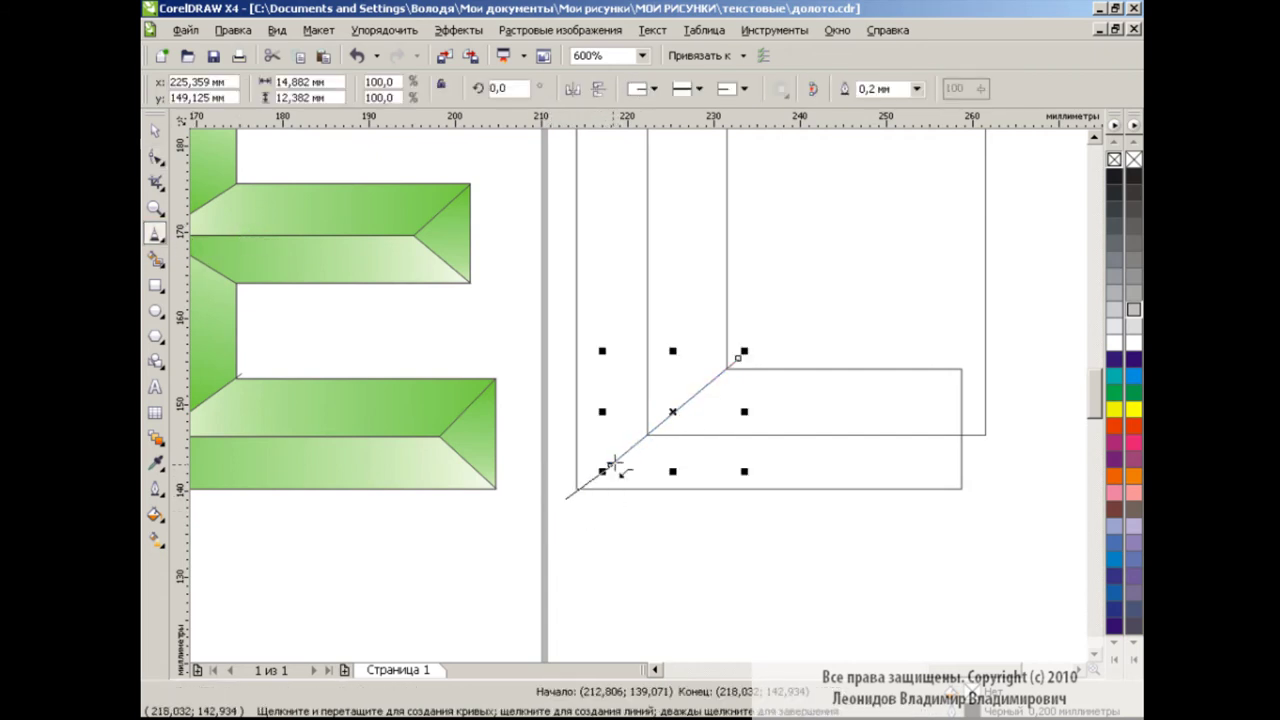
pyautogui.click(672, 413)
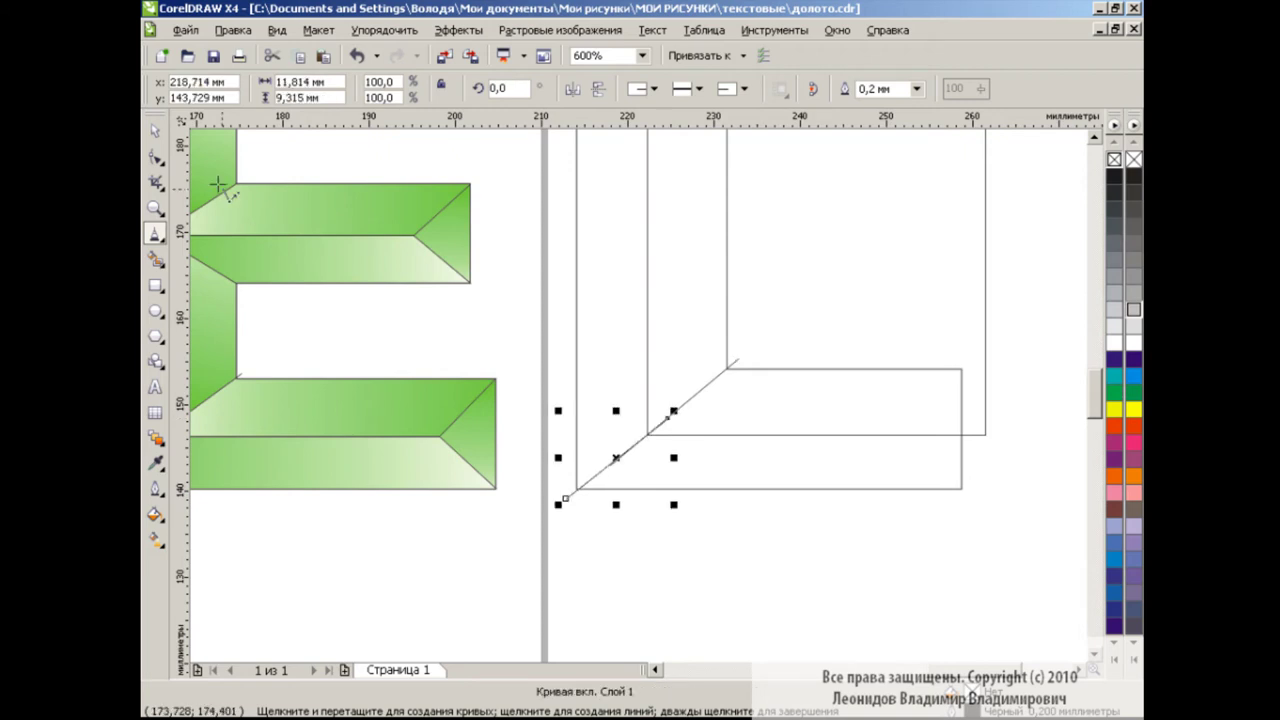
pyautogui.press('F10')
pyautogui.click(563, 497)
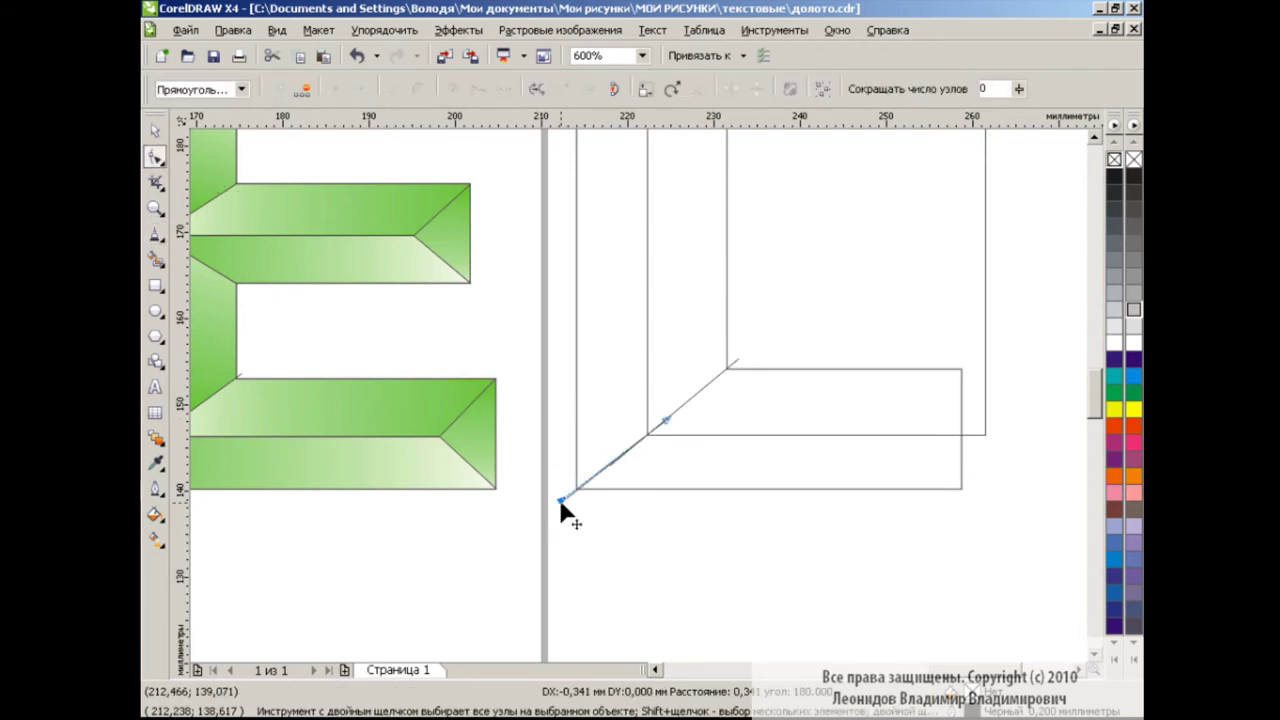
# - Draw two crossing diagonals at the right end of the L's bottom bar
pyautogui.click(155, 233)
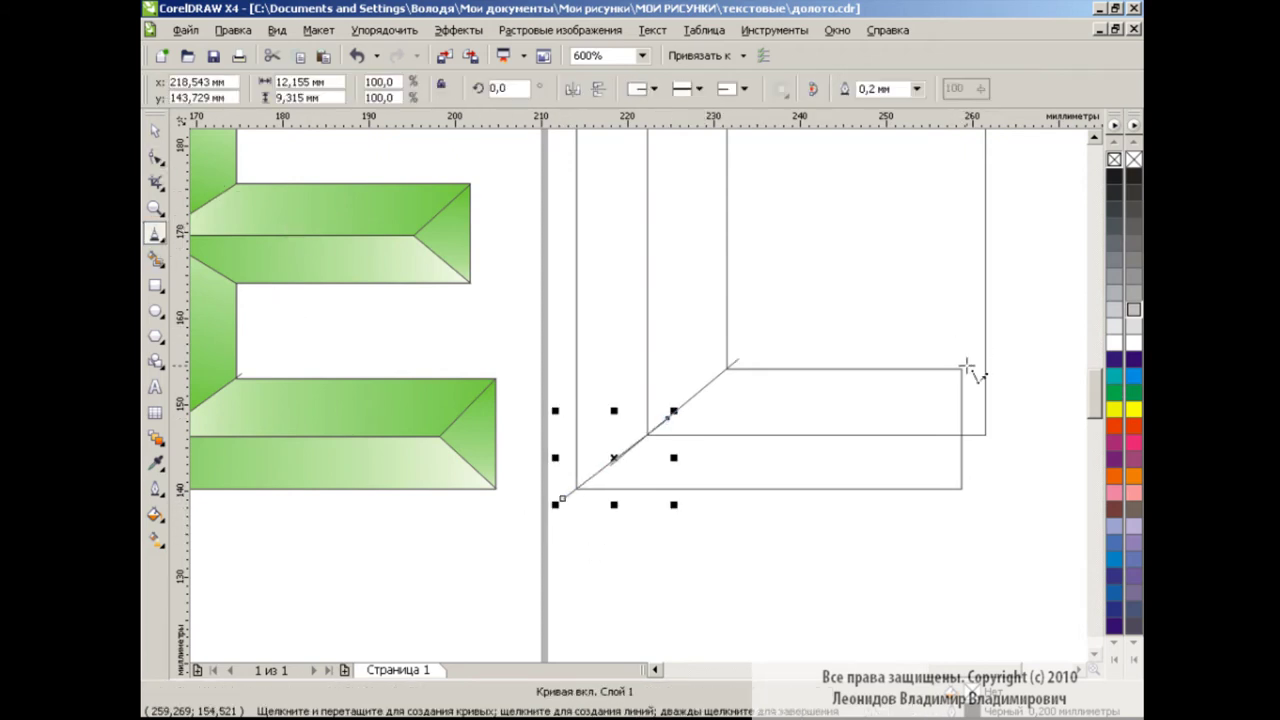
pyautogui.click(965, 364)
pyautogui.click(879, 464)
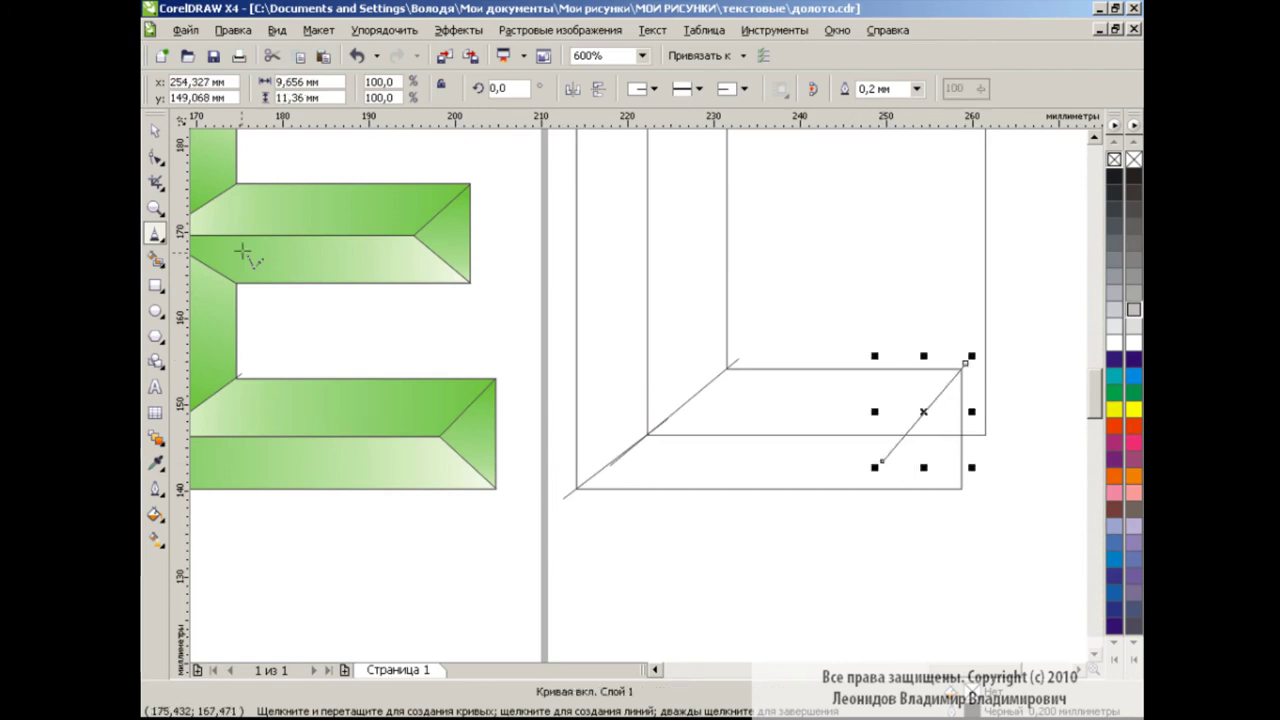
pyautogui.click(962, 489)
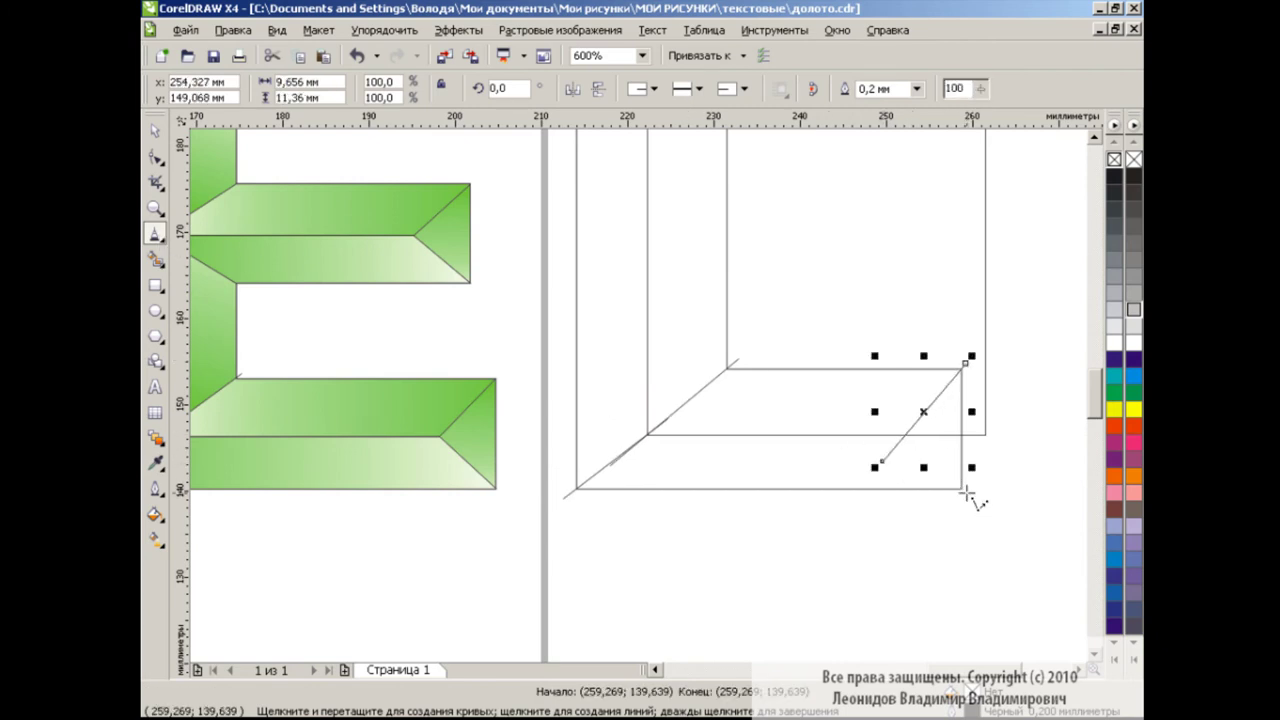
pyautogui.click(879, 407)
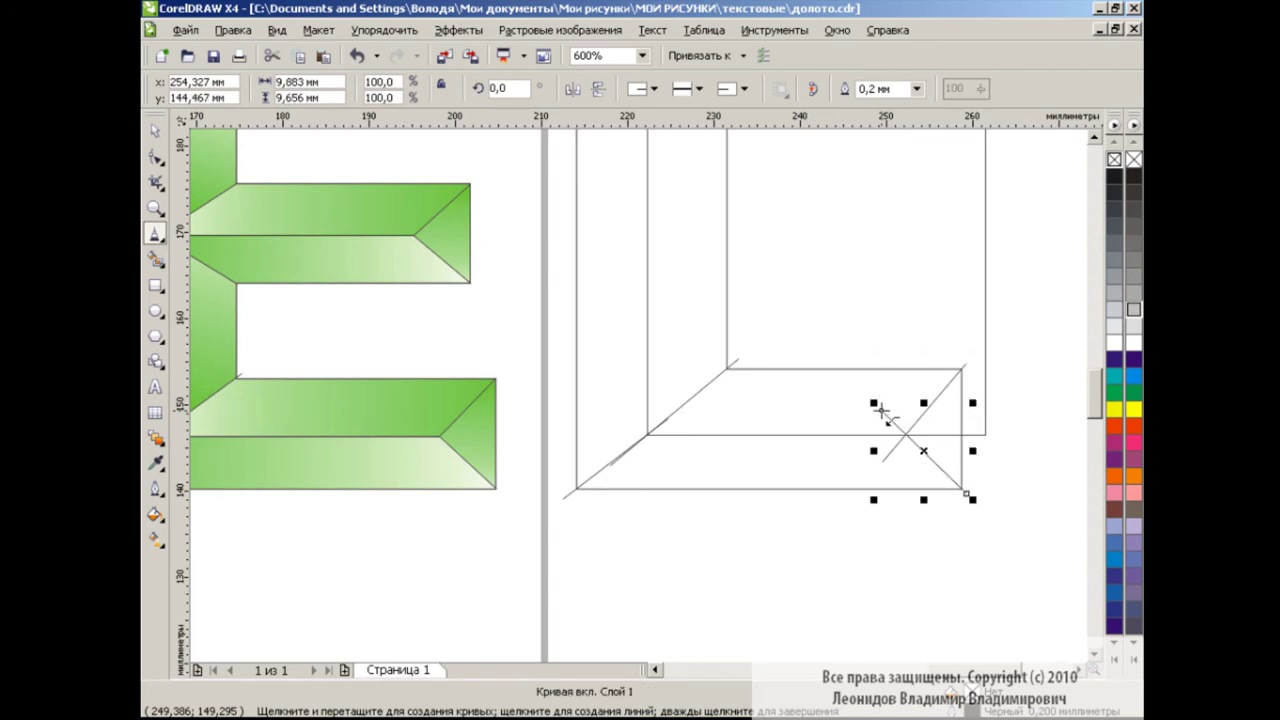
pyautogui.scroll(2, 1092, 387)
pyautogui.scroll(1, 1092, 390)
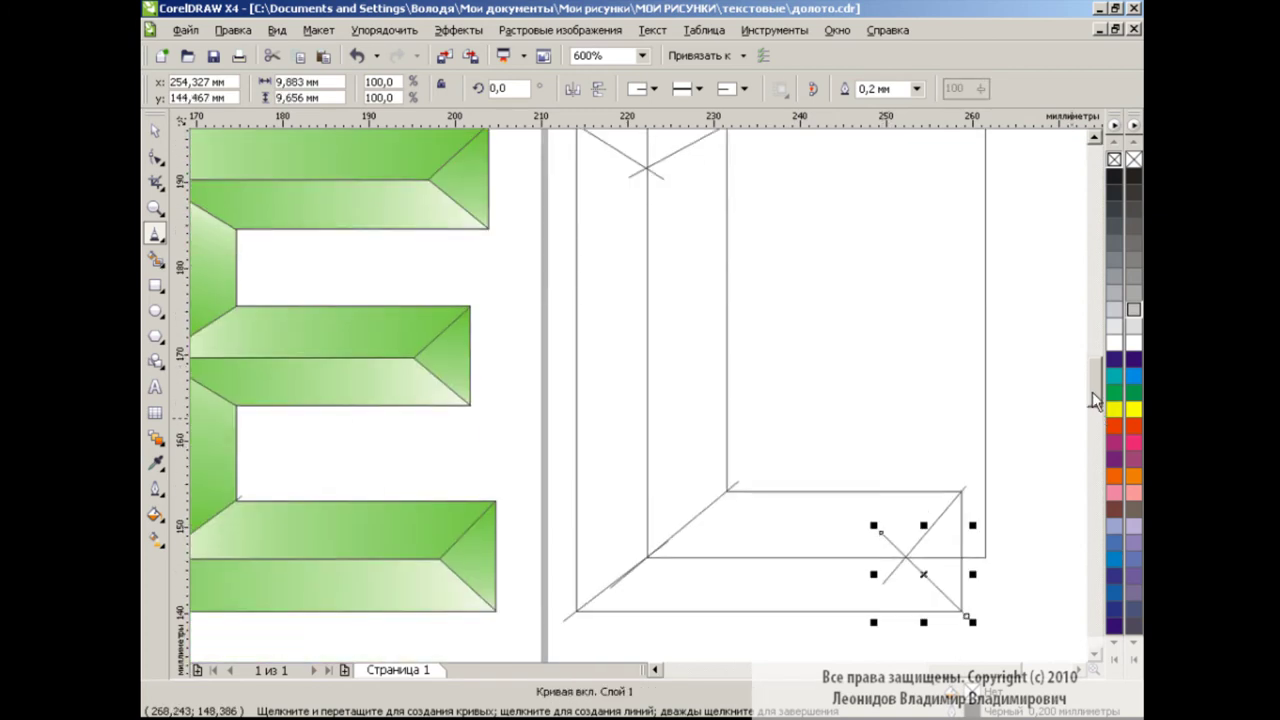
pyautogui.click(156, 260)
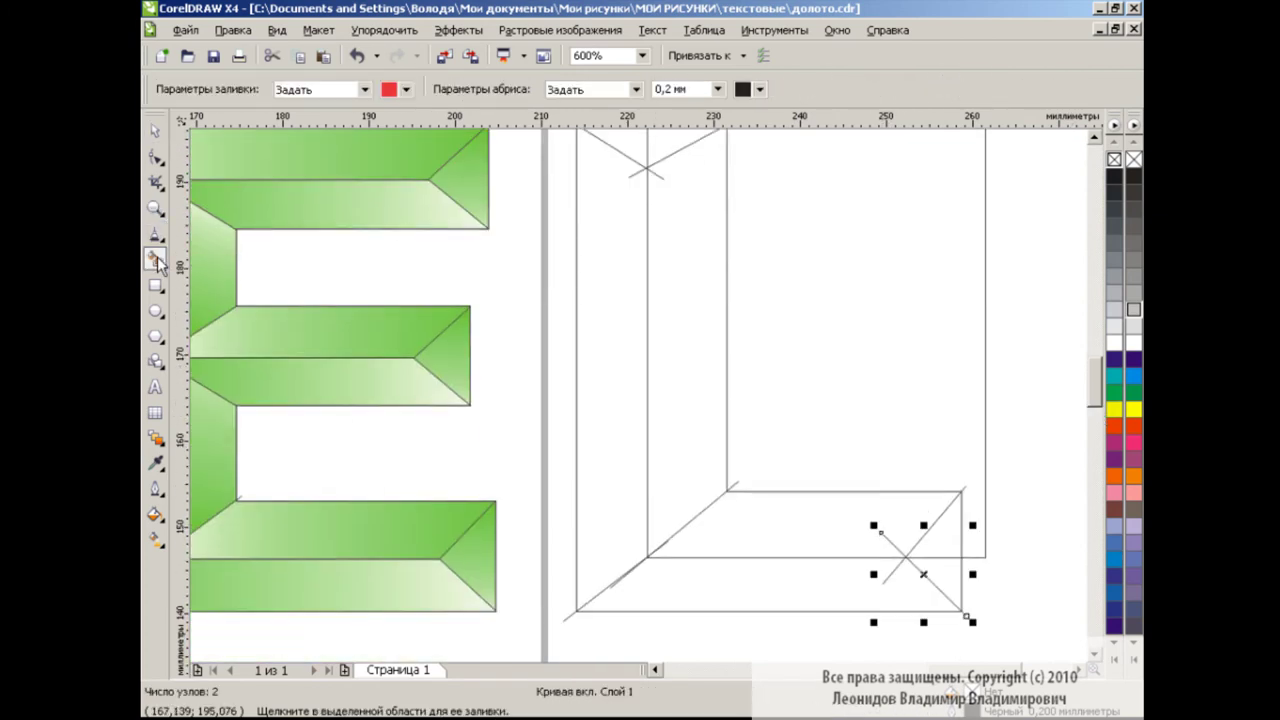
# - Smart-fill the L's vertical strips, bottom strip and top triangles with green
pyautogui.click(405, 89)
pyautogui.click(447, 205)
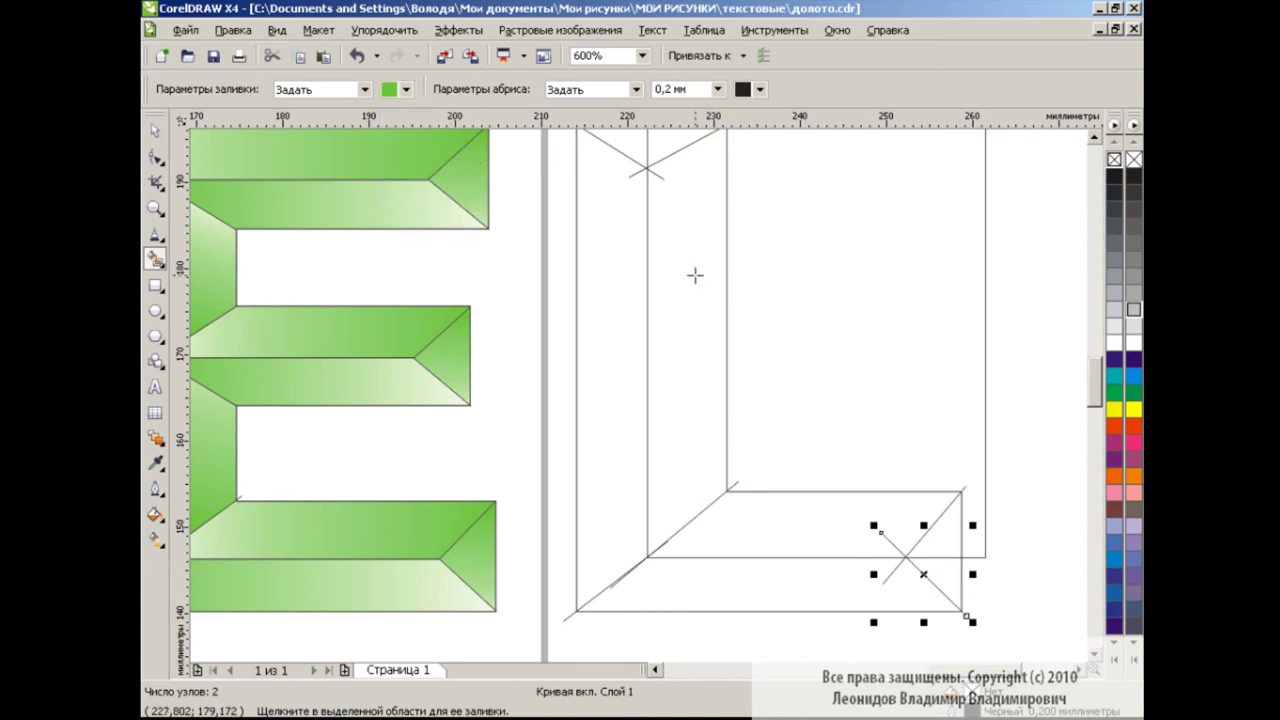
pyautogui.click(695, 275)
pyautogui.click(802, 581)
pyautogui.moveTo(1094, 400); pyautogui.dragTo(1088, 377)
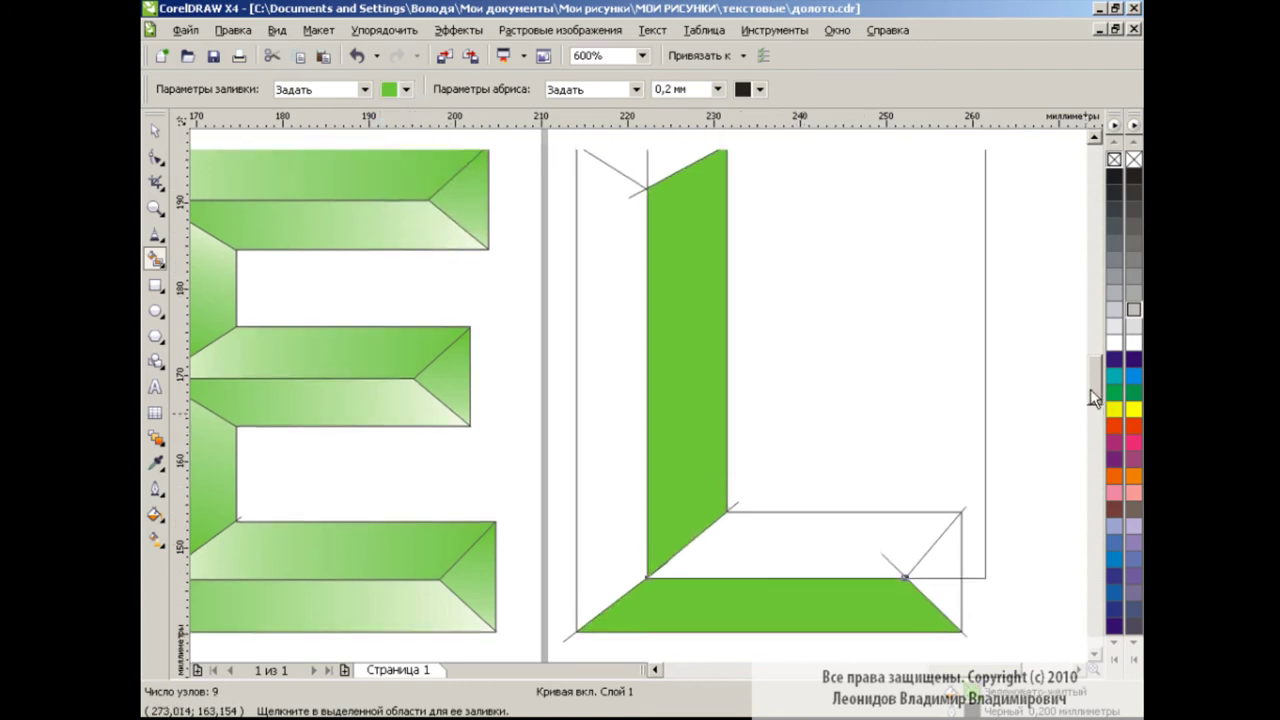
pyautogui.click(621, 286)
pyautogui.click(676, 283)
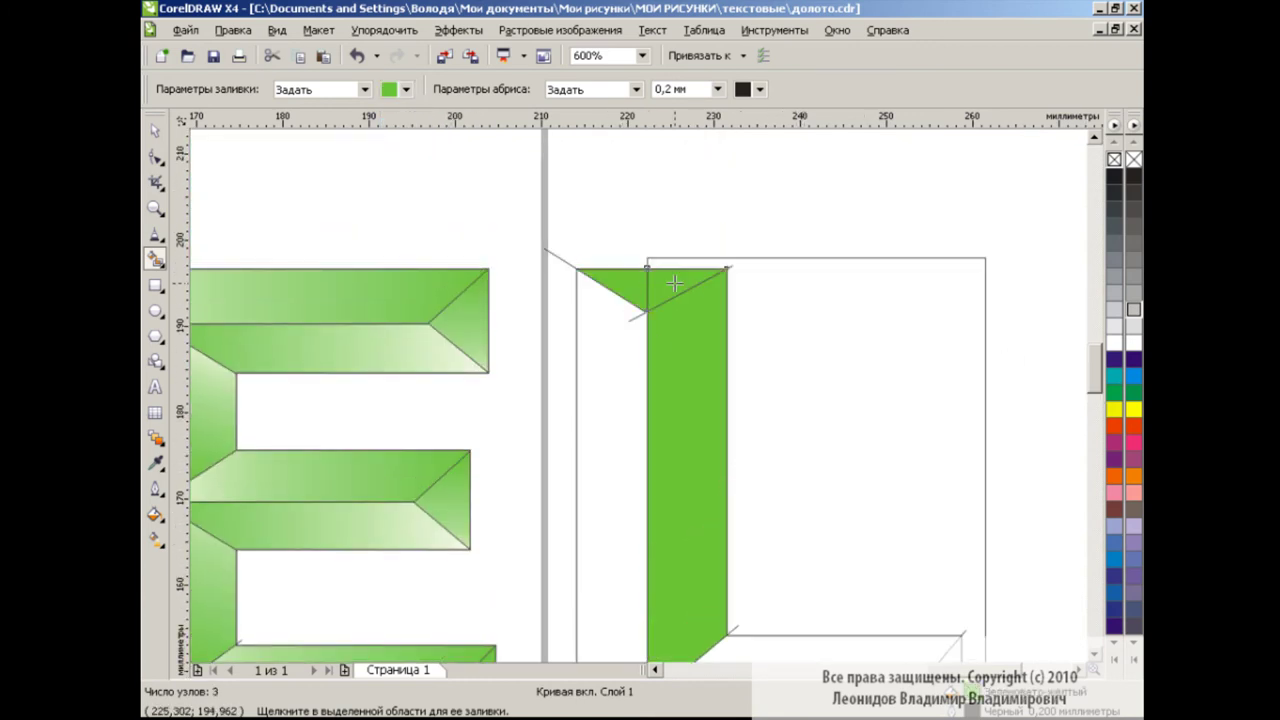
pyautogui.click(621, 394)
# - Fill the L's bottom bar and both right-end triangles green
pyautogui.scroll(-1, 1097, 380)
pyautogui.moveTo(1097, 380); pyautogui.dragTo(1095, 394)
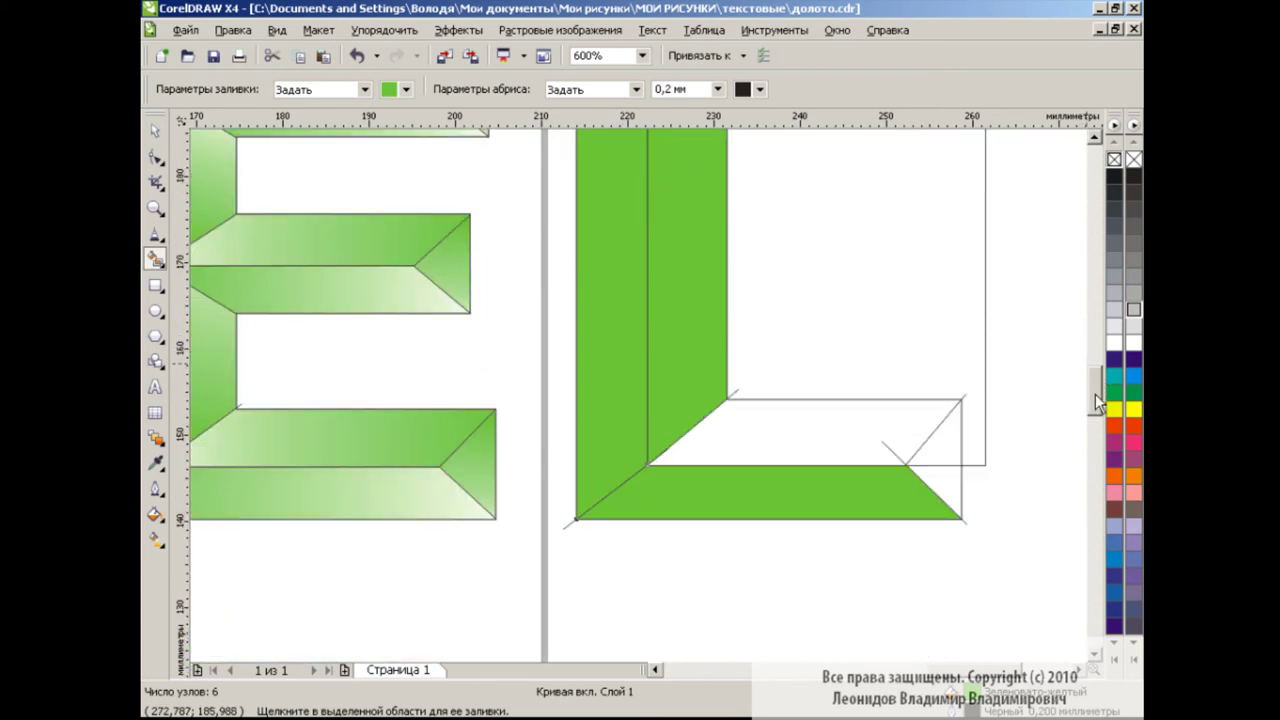
pyautogui.click(352, 56)
pyautogui.click(397, 55)
pyautogui.click(842, 430)
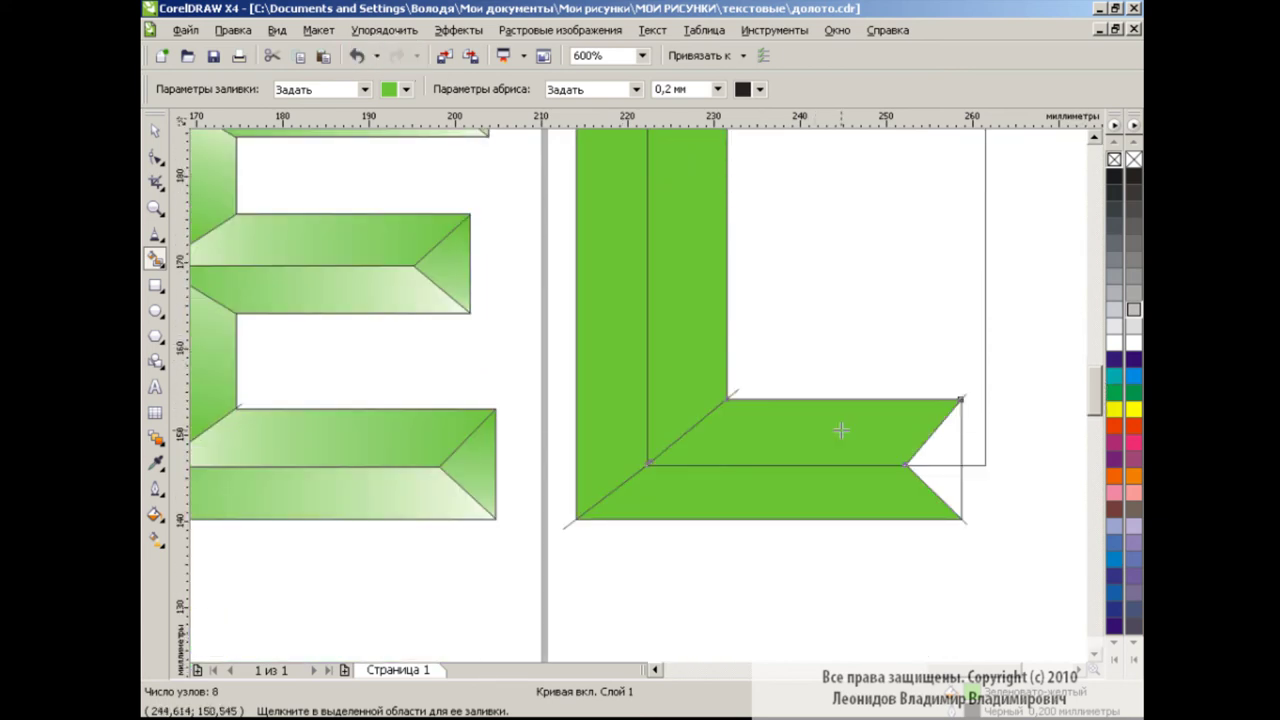
pyautogui.click(954, 446)
pyautogui.click(948, 484)
# - Weld the L's two top triangles into a single facet
pyautogui.click(155, 131)
pyautogui.keyDown('shift'); pyautogui.click(950, 438); pyautogui.keyUp('shift')
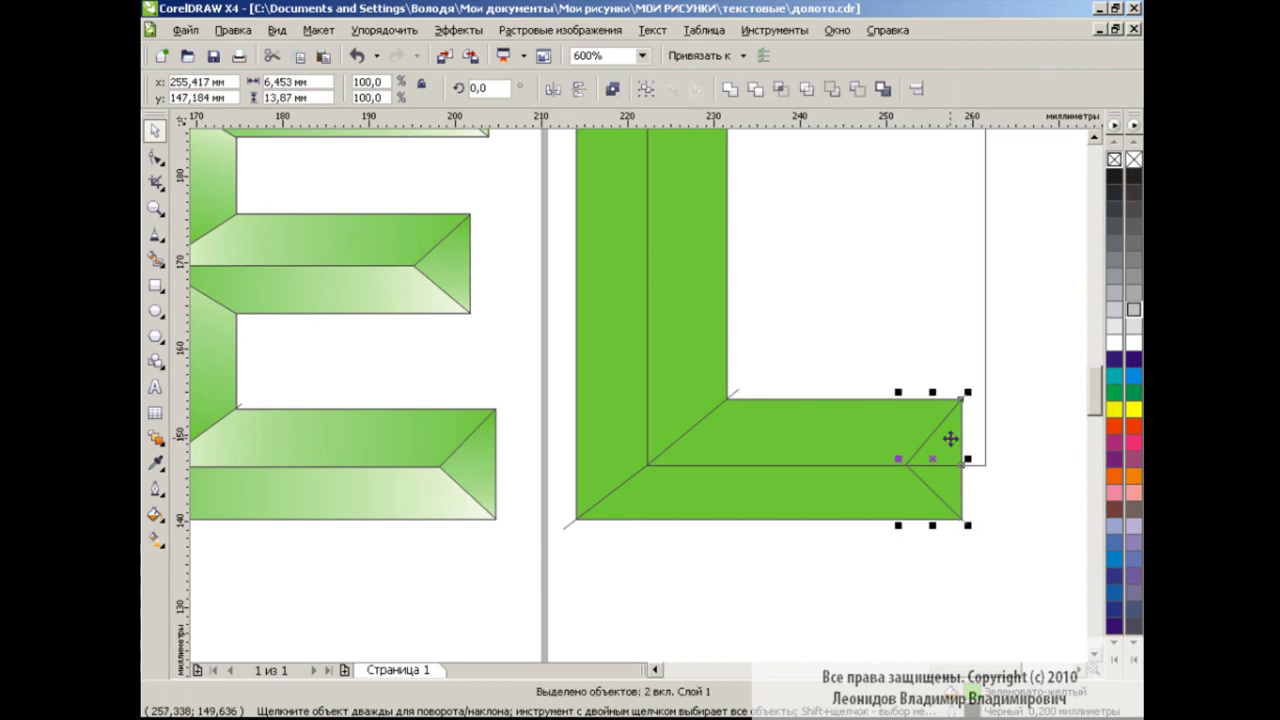
pyautogui.scroll(5, 1095, 137)
pyautogui.click(675, 285)
pyautogui.keyDown('shift'); pyautogui.click(622, 282); pyautogui.keyUp('shift')
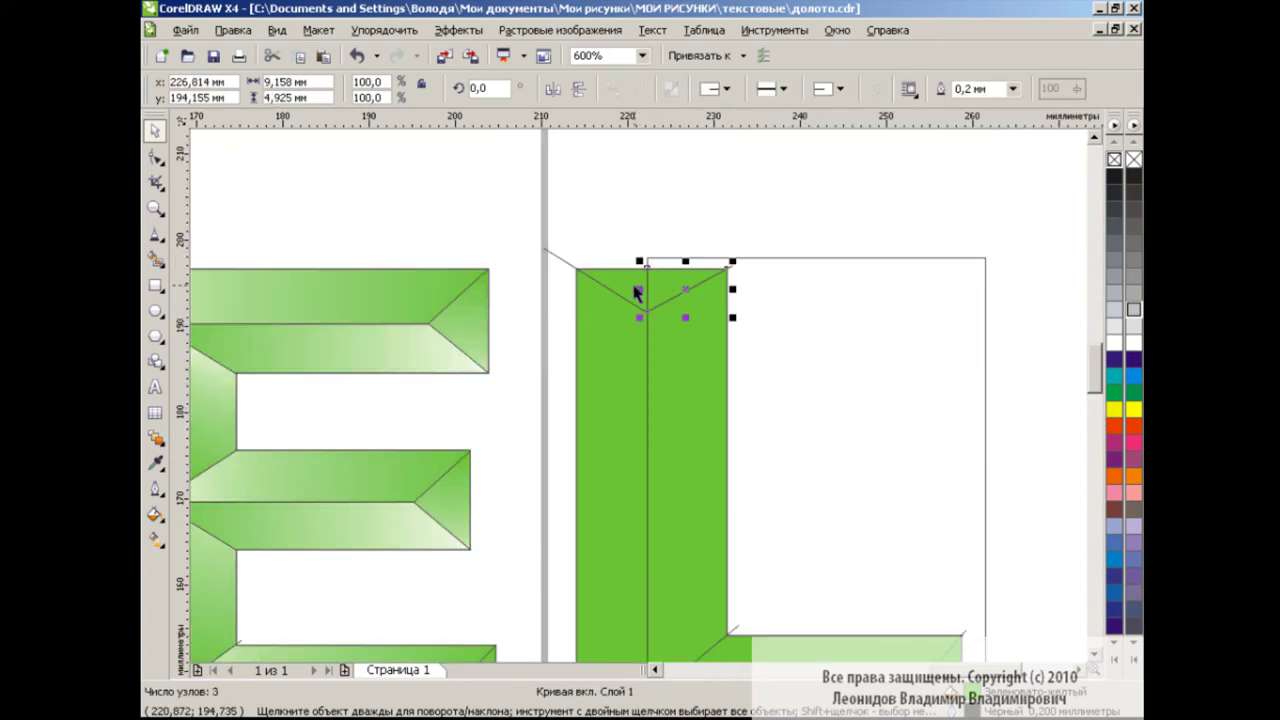
pyautogui.click(731, 88)
pyautogui.click(745, 262)
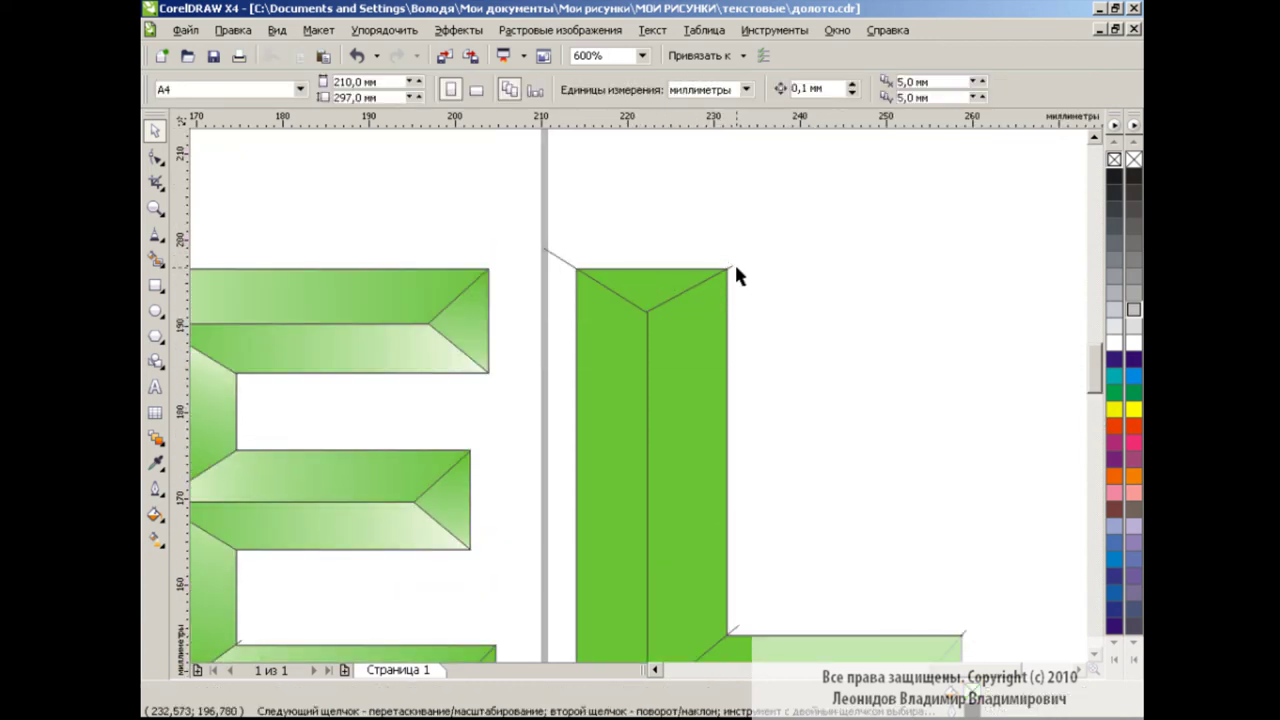
# - Select the L's bottom-left corner, bar-end and vertical facets
pyautogui.scroll(-6, 1088, 385)
pyautogui.scroll(2, 770, 415)
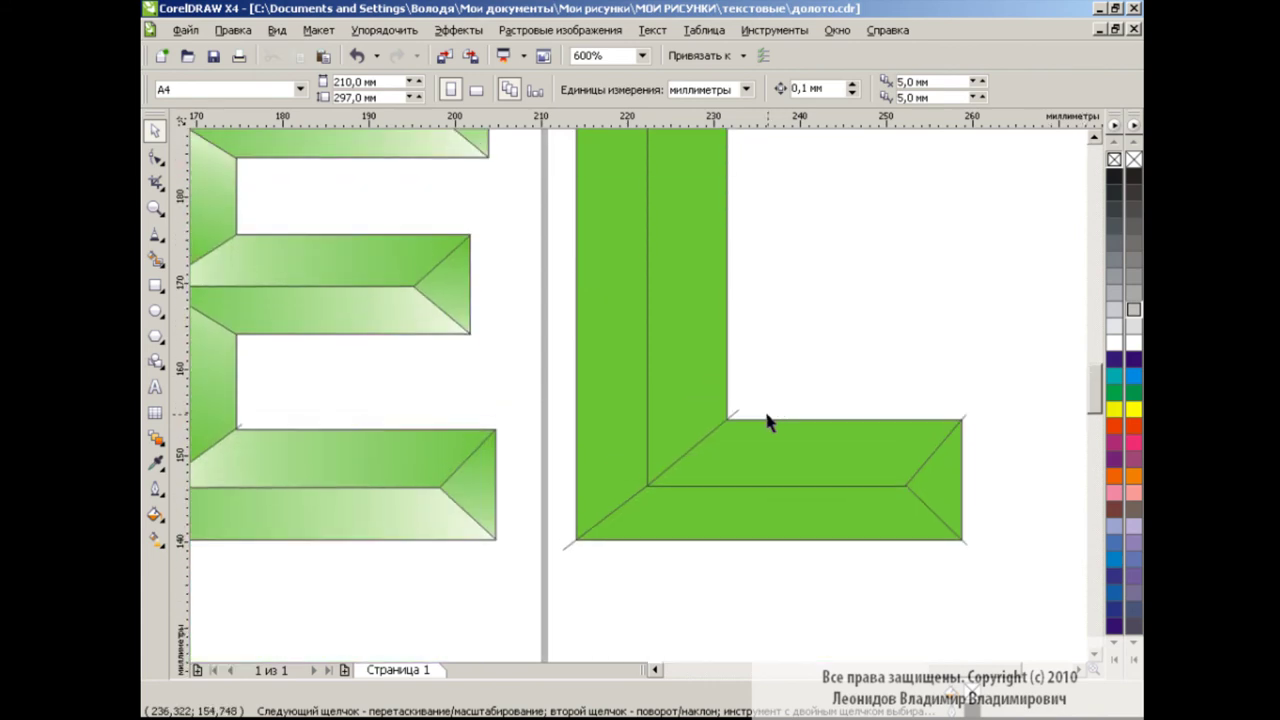
pyautogui.click(580, 534)
pyautogui.click(968, 537)
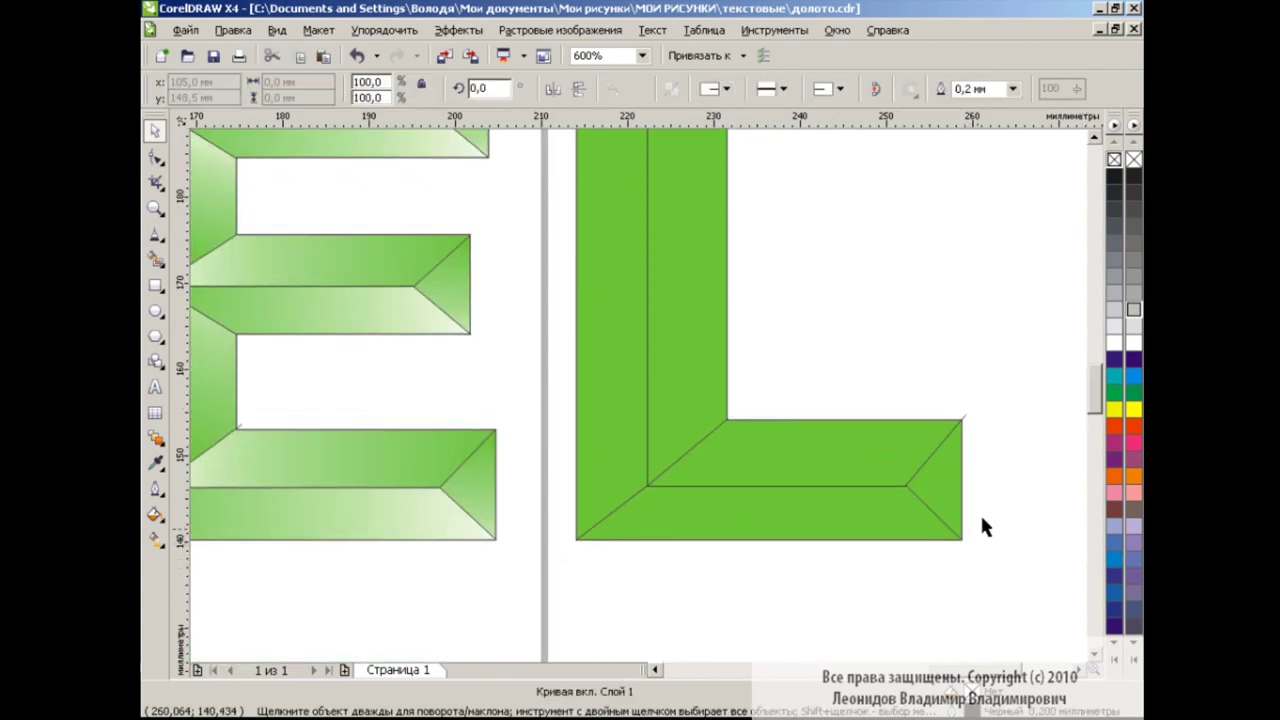
pyautogui.click(963, 420)
pyautogui.scroll(2, 980, 430)
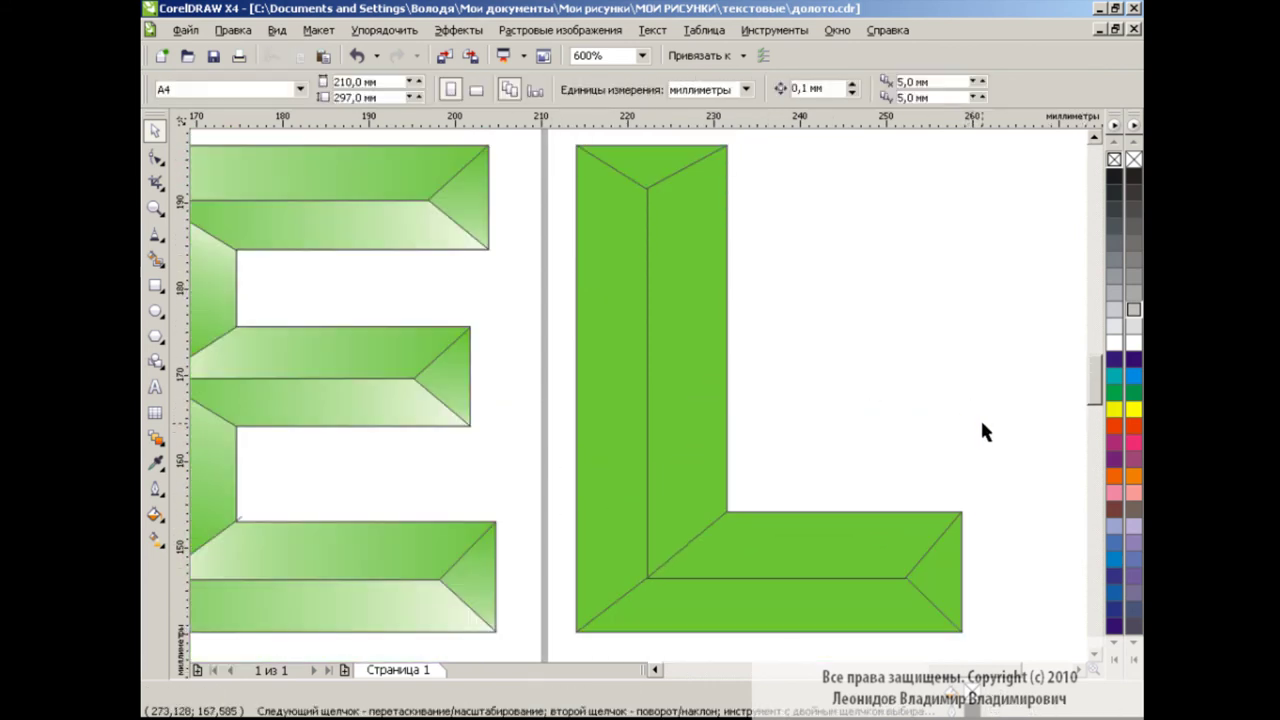
pyautogui.click(637, 229)
pyautogui.hscroll(-4, 352, 120)
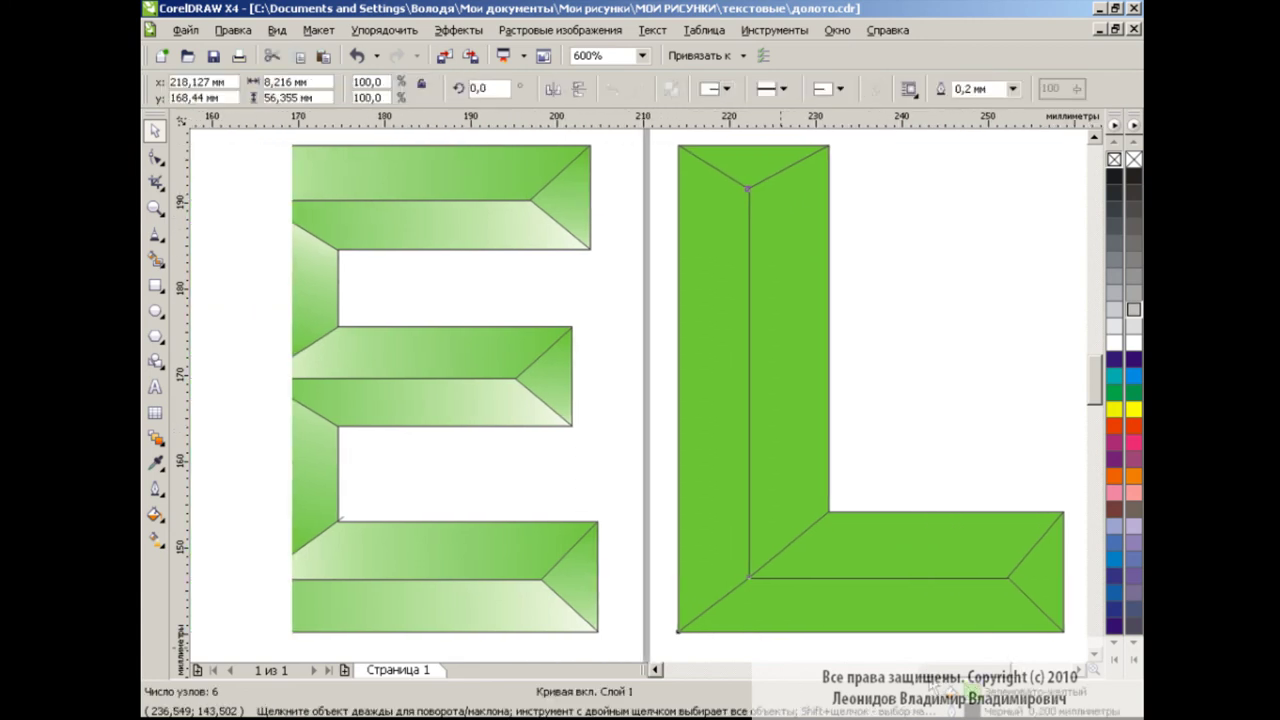
pyautogui.keyDown('shift'); pyautogui.click(829, 303); pyautogui.keyUp('shift')
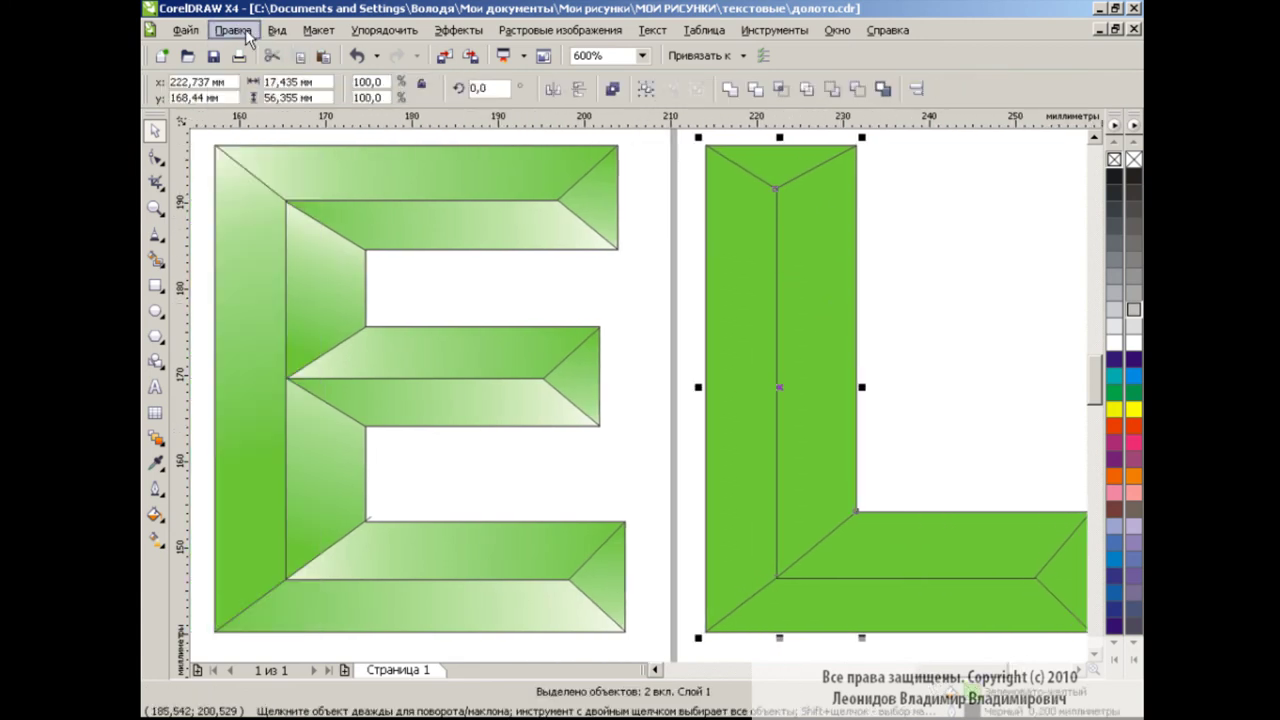
# - Copy the E's gradient fill onto the L's vertical facets and re-angle their gradients
pyautogui.click(233, 30)
pyautogui.click(318, 304)
pyautogui.click(684, 398)
pyautogui.click(266, 300)
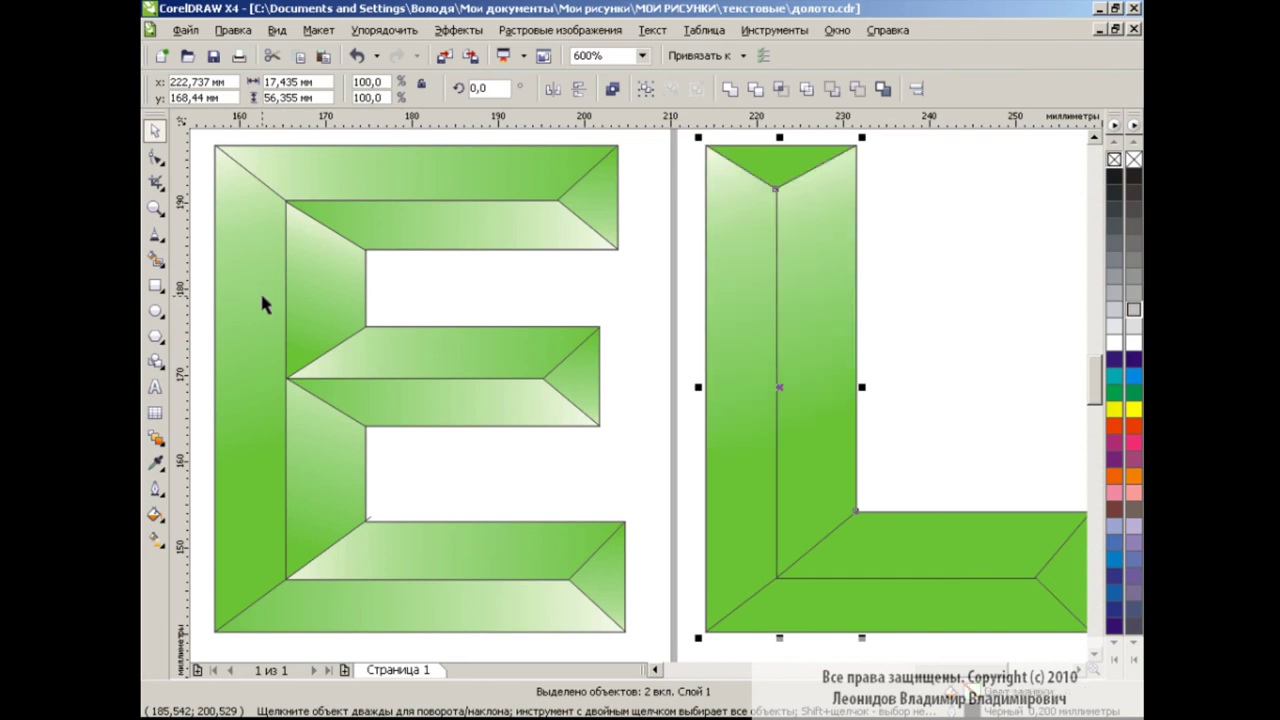
pyautogui.click(154, 538)
pyautogui.moveTo(703, 145)
pyautogui.mouseDown()
pyautogui.moveTo(722, 157)
pyautogui.moveTo(856, 413)
pyautogui.moveTo(840, 223)
pyautogui.moveTo(869, 203)
pyautogui.mouseUp()
pyautogui.click(833, 304)
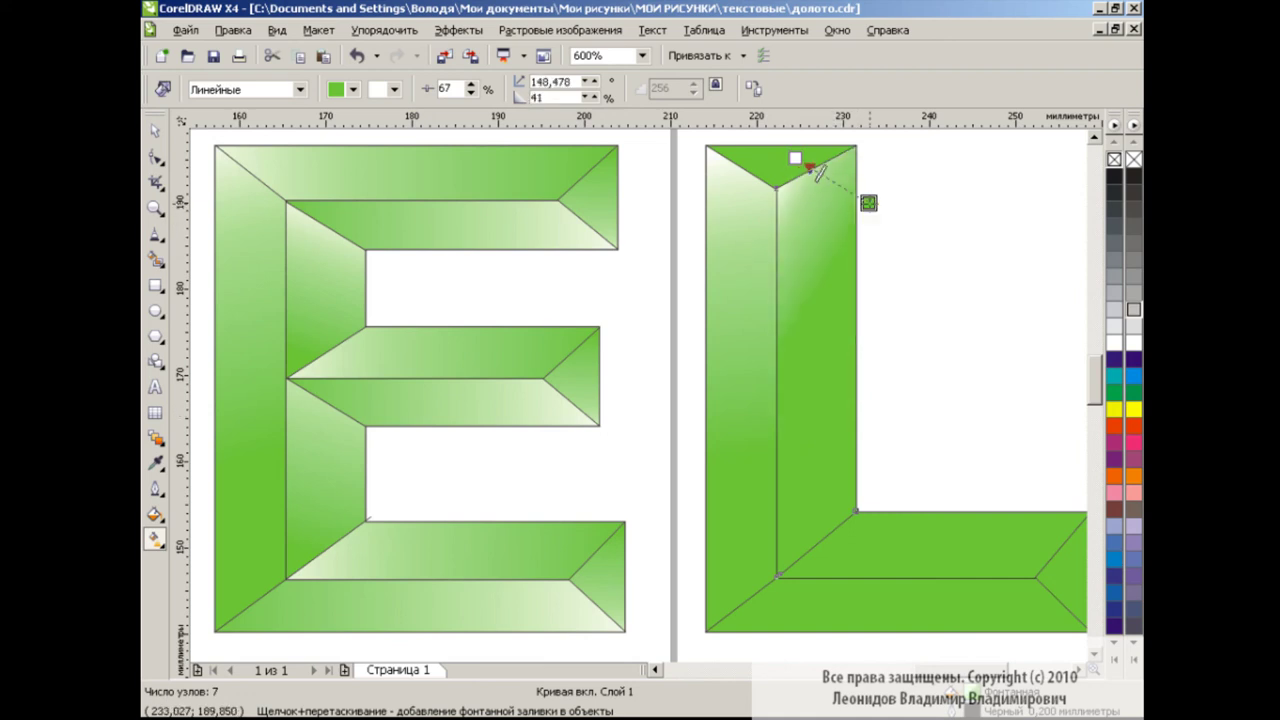
pyautogui.moveTo(795, 158); pyautogui.dragTo(797, 173)
pyautogui.moveTo(873, 208)
pyautogui.mouseDown()
pyautogui.moveTo(854, 271)
pyautogui.moveTo(881, 266)
pyautogui.mouseUp()
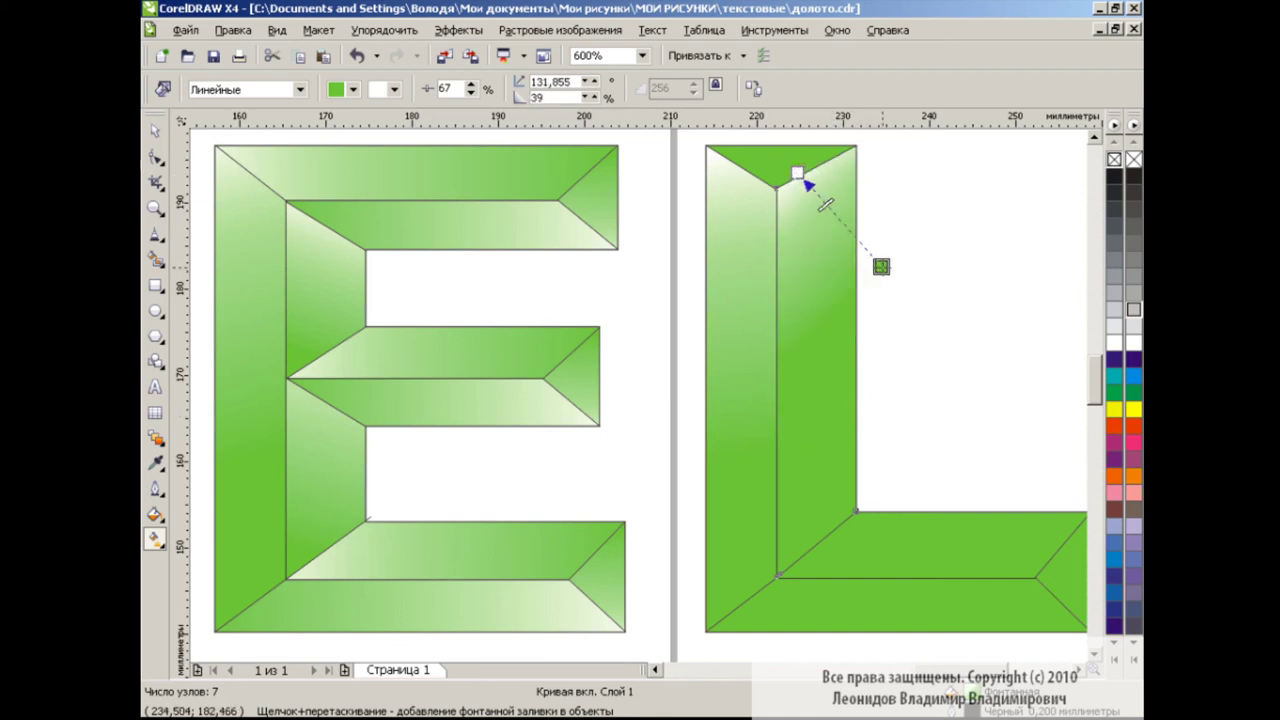
# - Copy the E bar's gradient onto the L's top triangle and run it diagonally
pyautogui.click(768, 150)
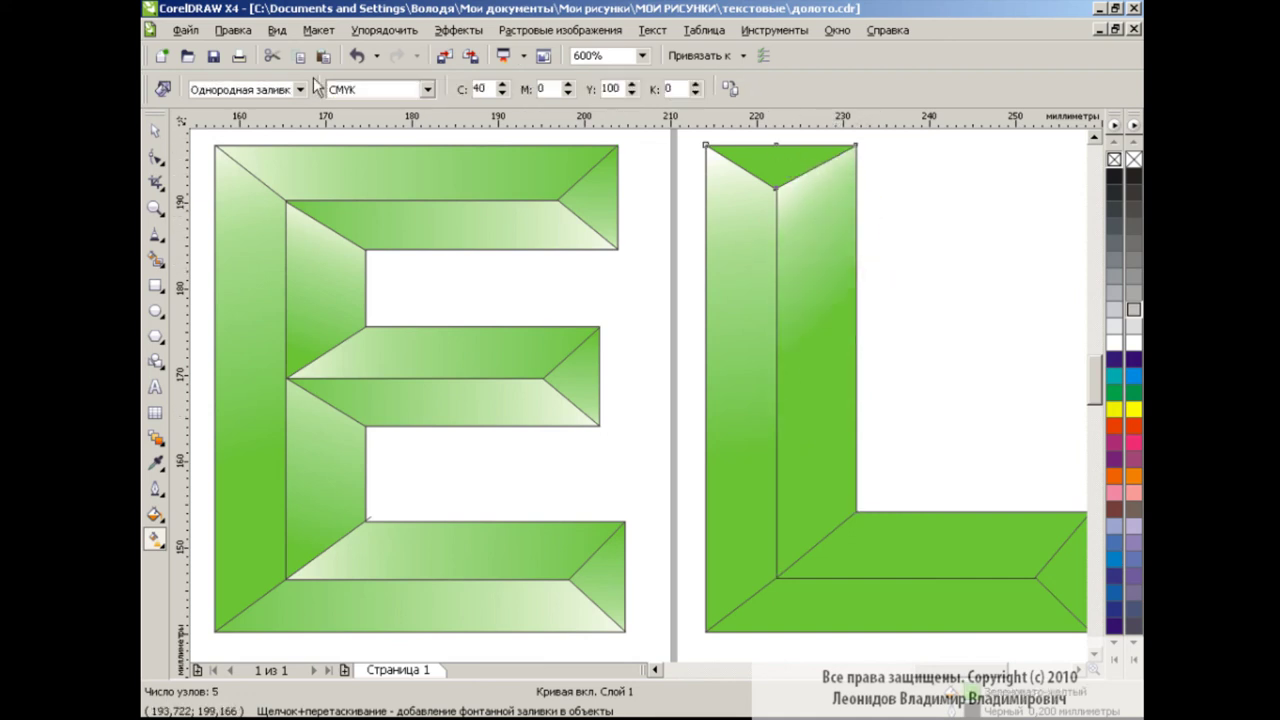
pyautogui.click(233, 30)
pyautogui.click(290, 303)
pyautogui.click(683, 398)
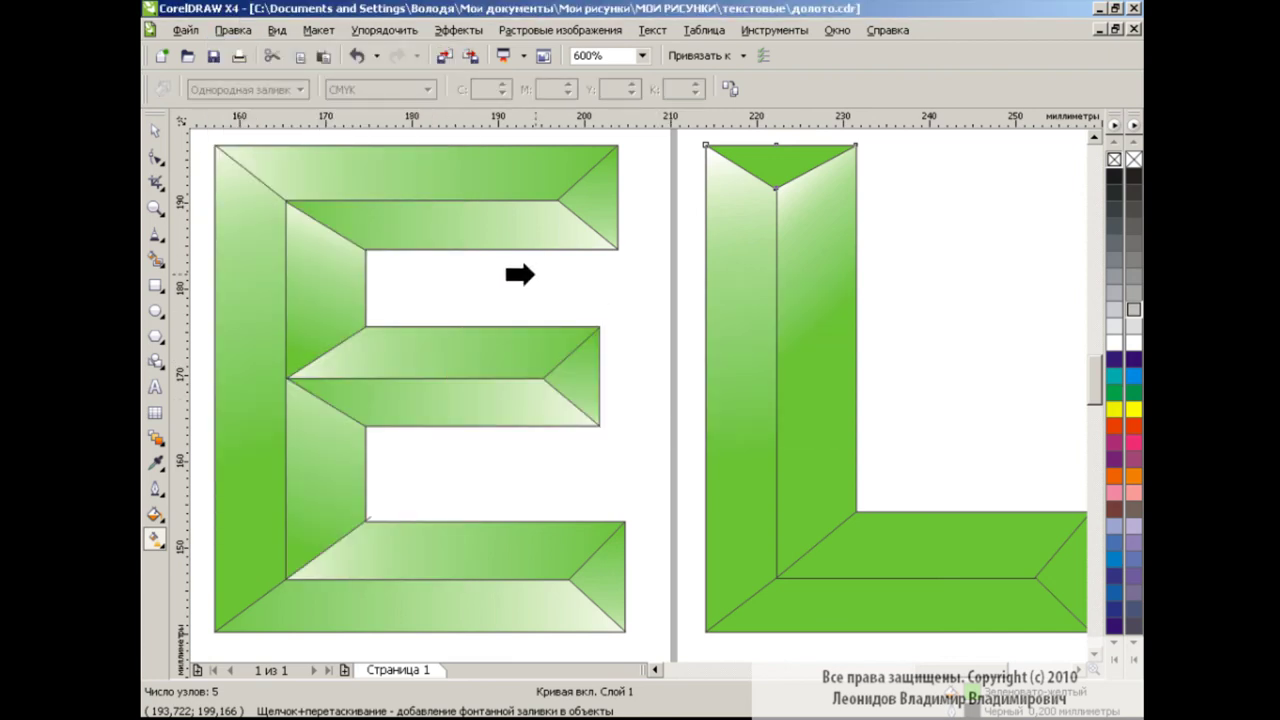
pyautogui.click(583, 194)
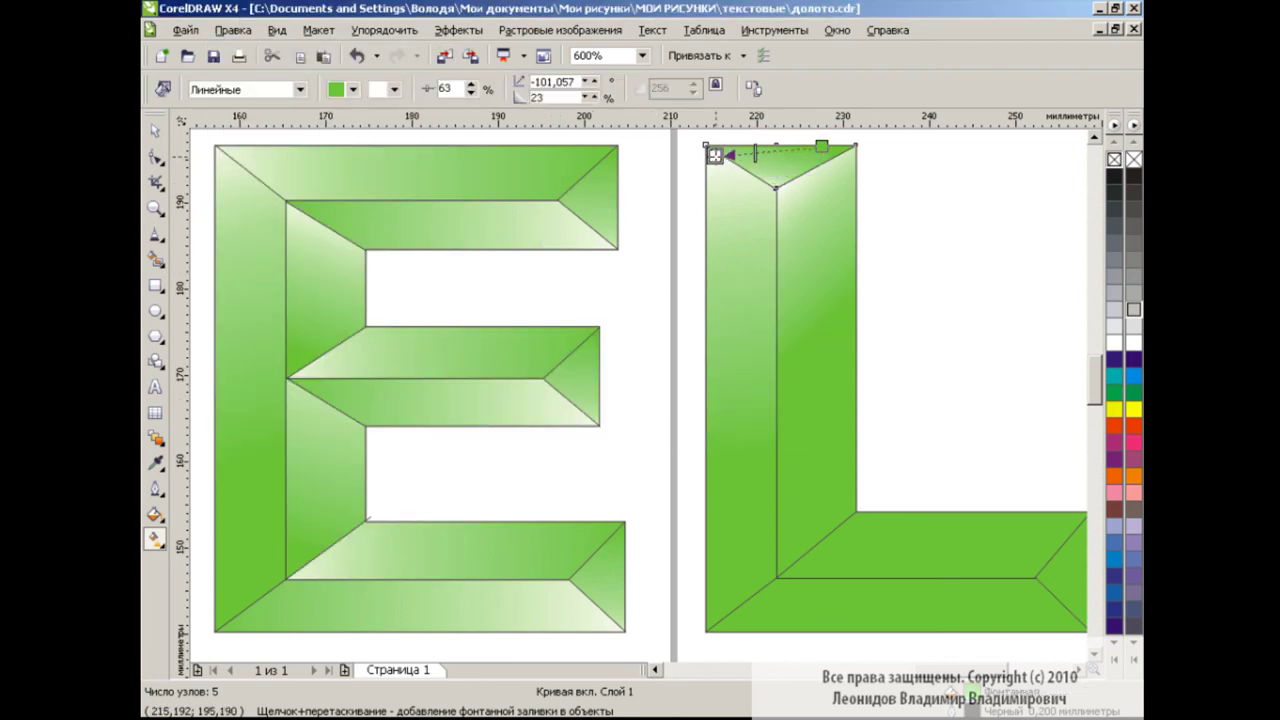
pyautogui.moveTo(821, 146); pyautogui.dragTo(843, 155)
pyautogui.moveTo(730, 155)
pyautogui.mouseDown()
pyautogui.moveTo(709, 156)
pyautogui.moveTo(765, 156)
pyautogui.mouseUp()
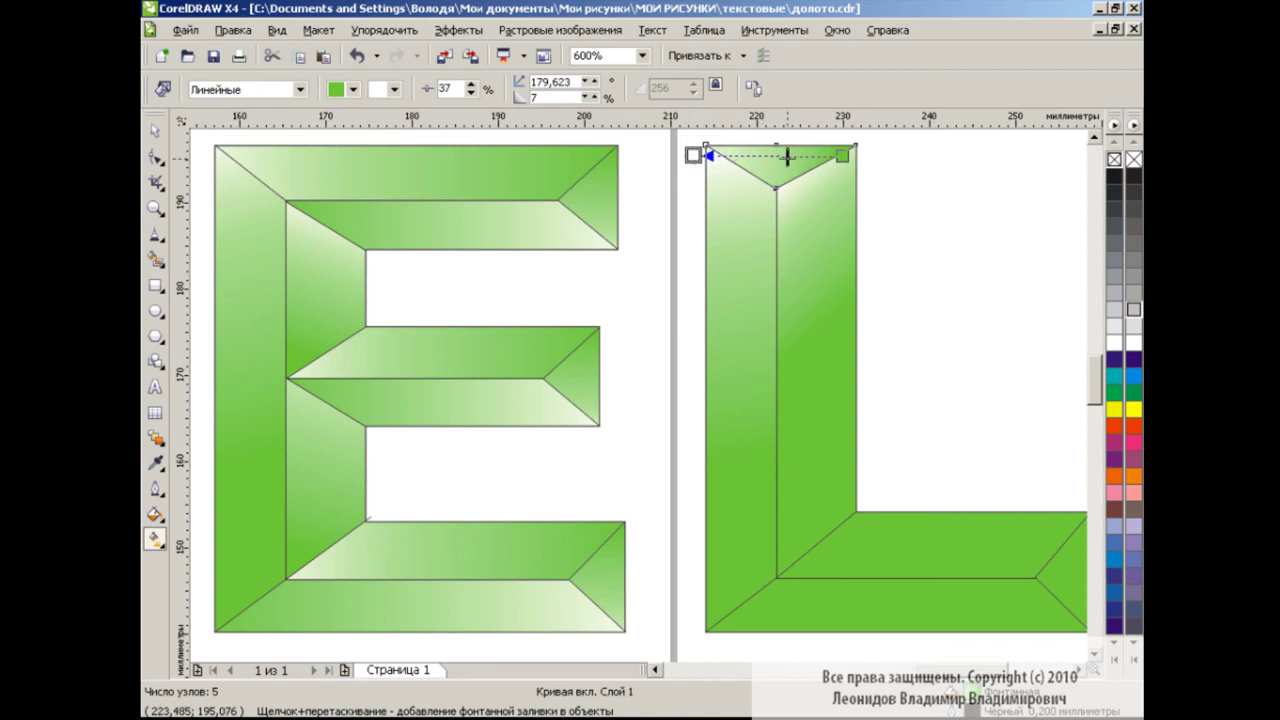
pyautogui.moveTo(797, 173); pyautogui.dragTo(881, 266)
pyautogui.moveTo(797, 172); pyautogui.dragTo(787, 161)
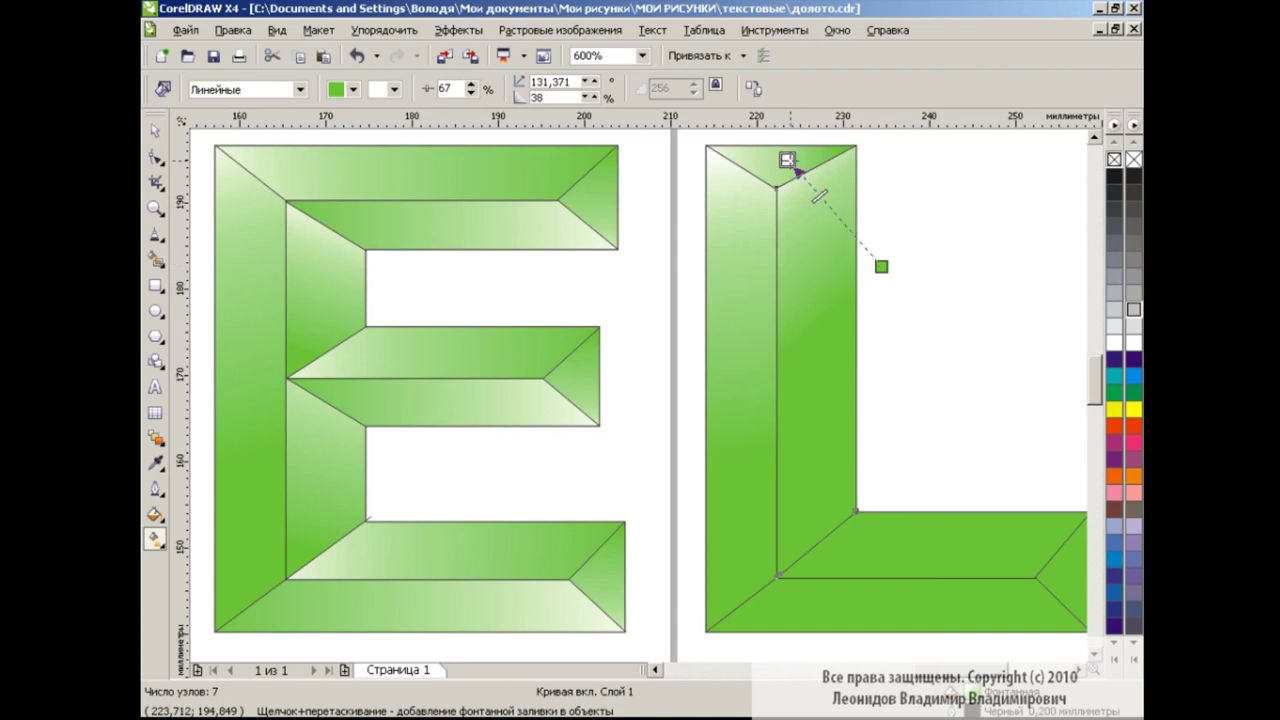
pyautogui.scroll(-3, 1053, 437)
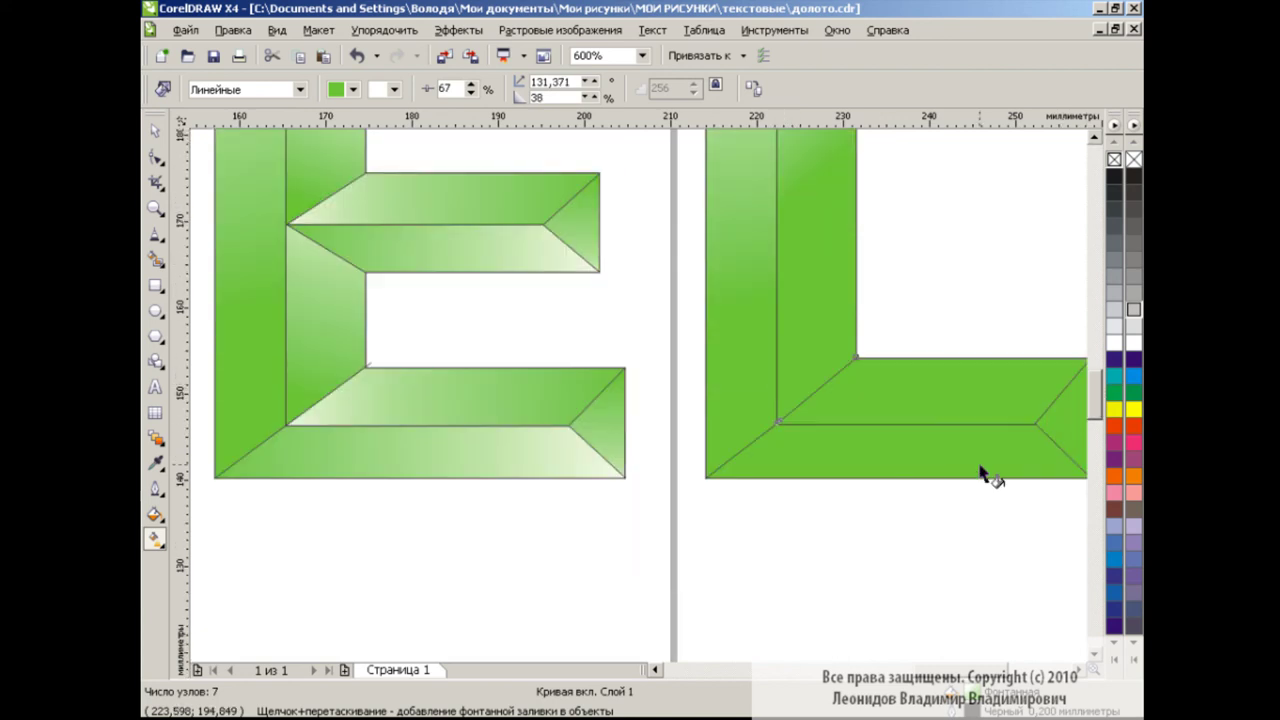
pyautogui.click(958, 412)
pyautogui.hotkey('ctrl', 'z')
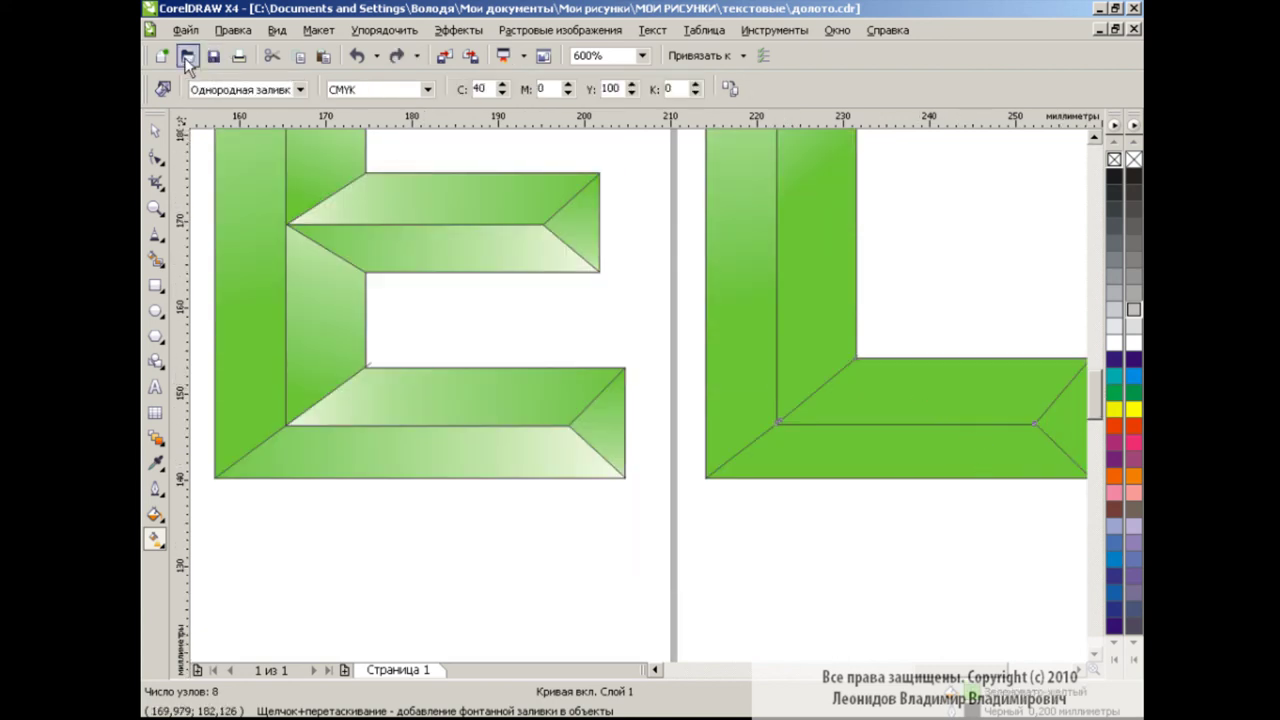
# - Copy the E's bottom-bar green gradient fill onto both L bottom facets
pyautogui.click(155, 133)
pyautogui.click(233, 30)
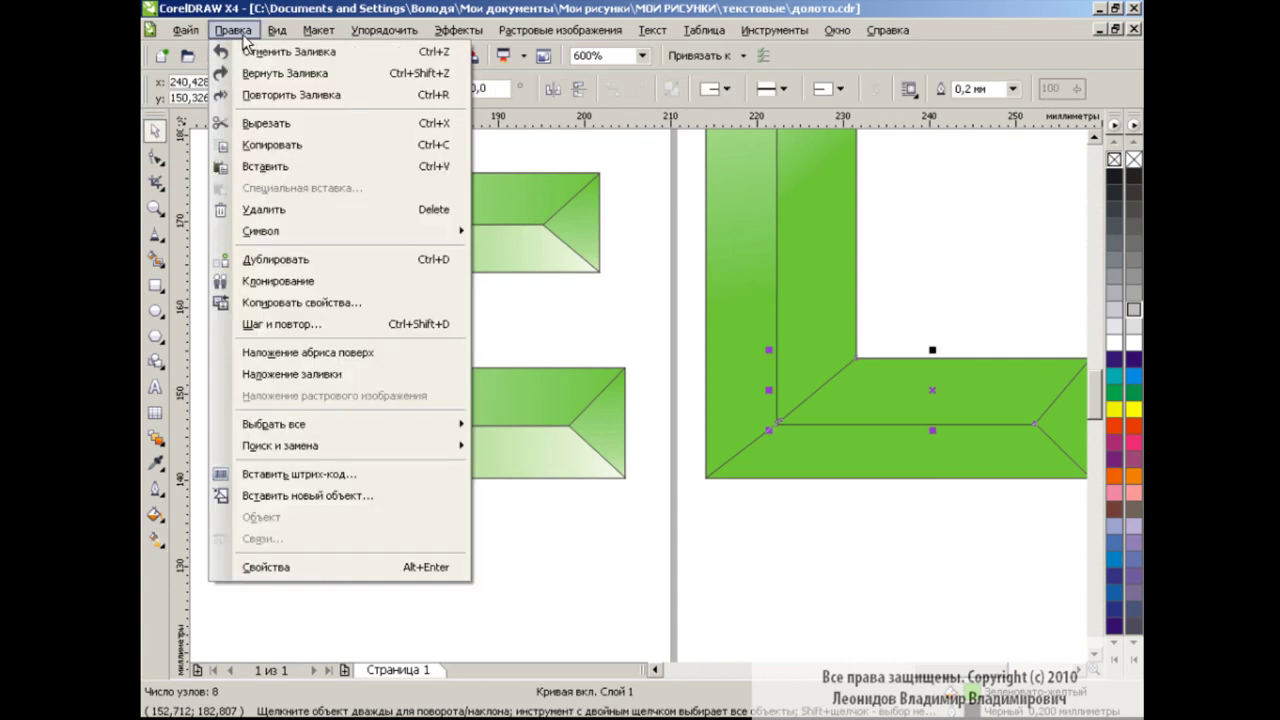
pyautogui.click(309, 303)
pyautogui.click(514, 394)
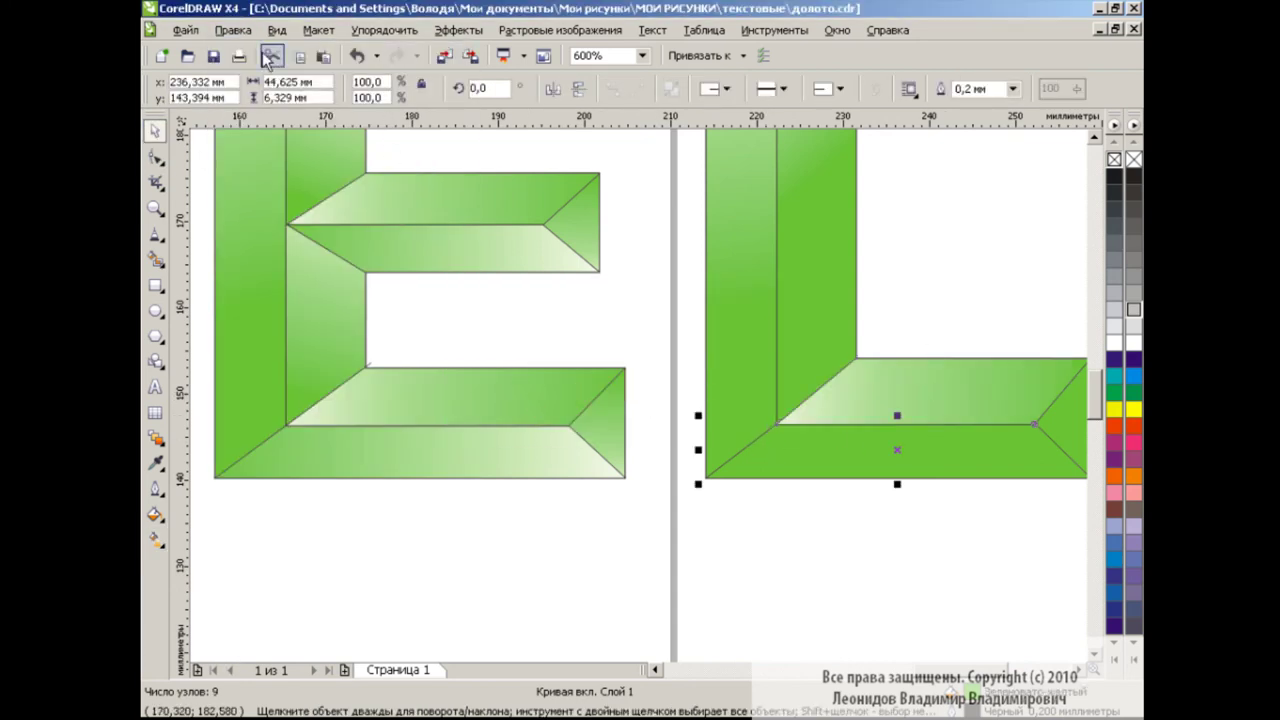
pyautogui.click(233, 30)
pyautogui.click(309, 303)
pyautogui.click(600, 415)
pyautogui.click(437, 452)
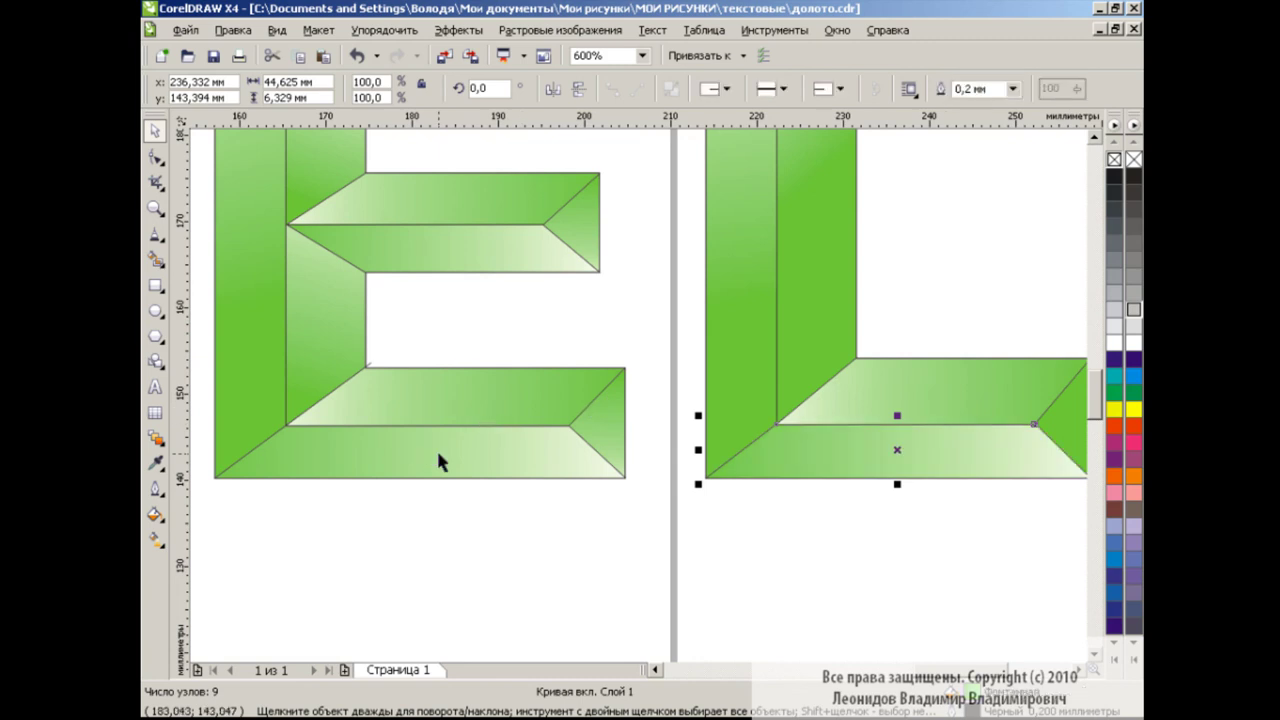
# - Copy the E bar's green gradient fill onto the L's small right end triangle
pyautogui.click(1075, 432)
pyautogui.click(233, 30)
pyautogui.click(309, 303)
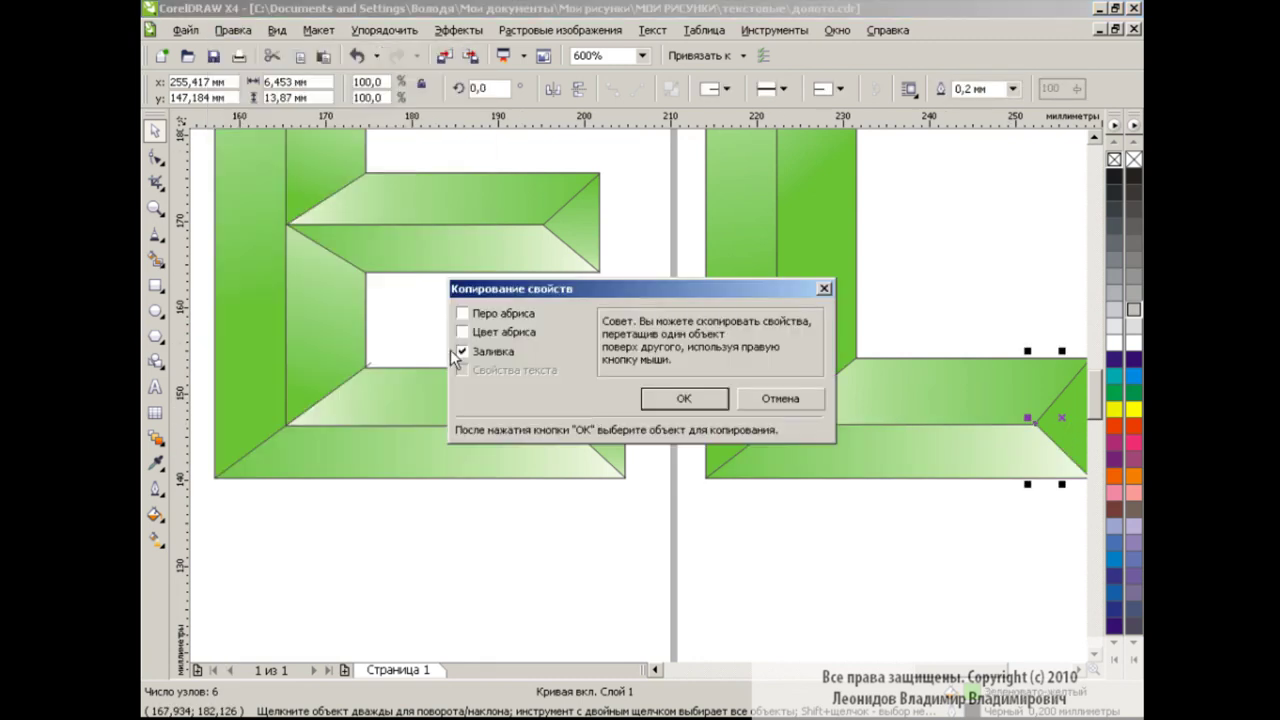
pyautogui.click(715, 397)
# - Change the zoom level to view most of the COREL word
pyautogui.click(600, 412)
pyautogui.press('Escape')
pyautogui.click(641, 56)
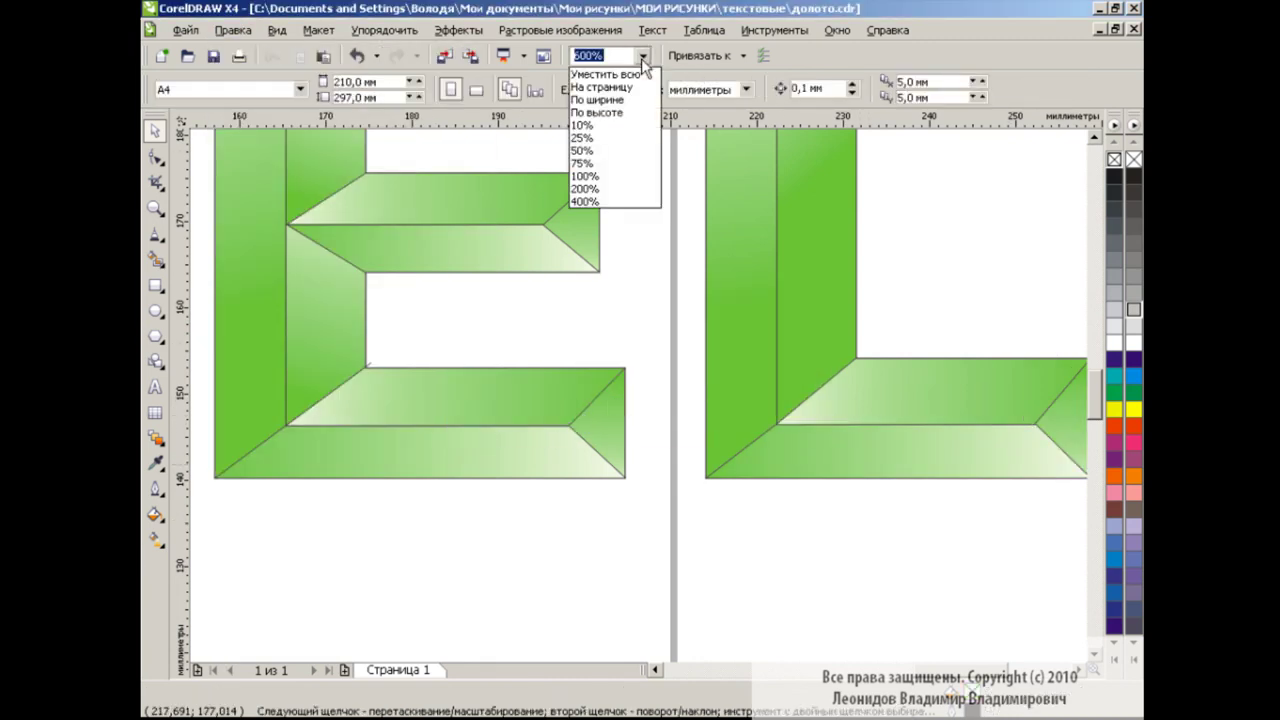
pyautogui.click(617, 190)
# - Marquee-select all the COREL letters, then clear the selection
pyautogui.hscroll(-2, 900, 600)
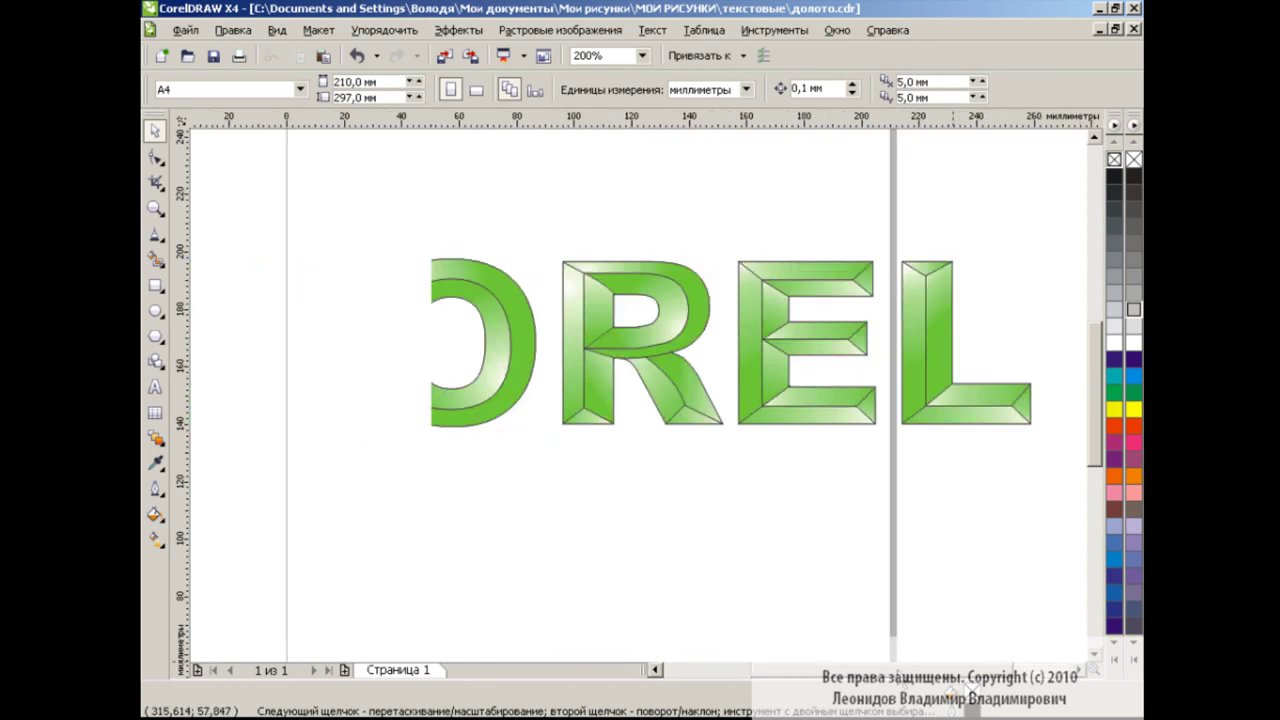
pyautogui.hscroll(-1, 850, 550)
pyautogui.hscroll(-2, 800, 500)
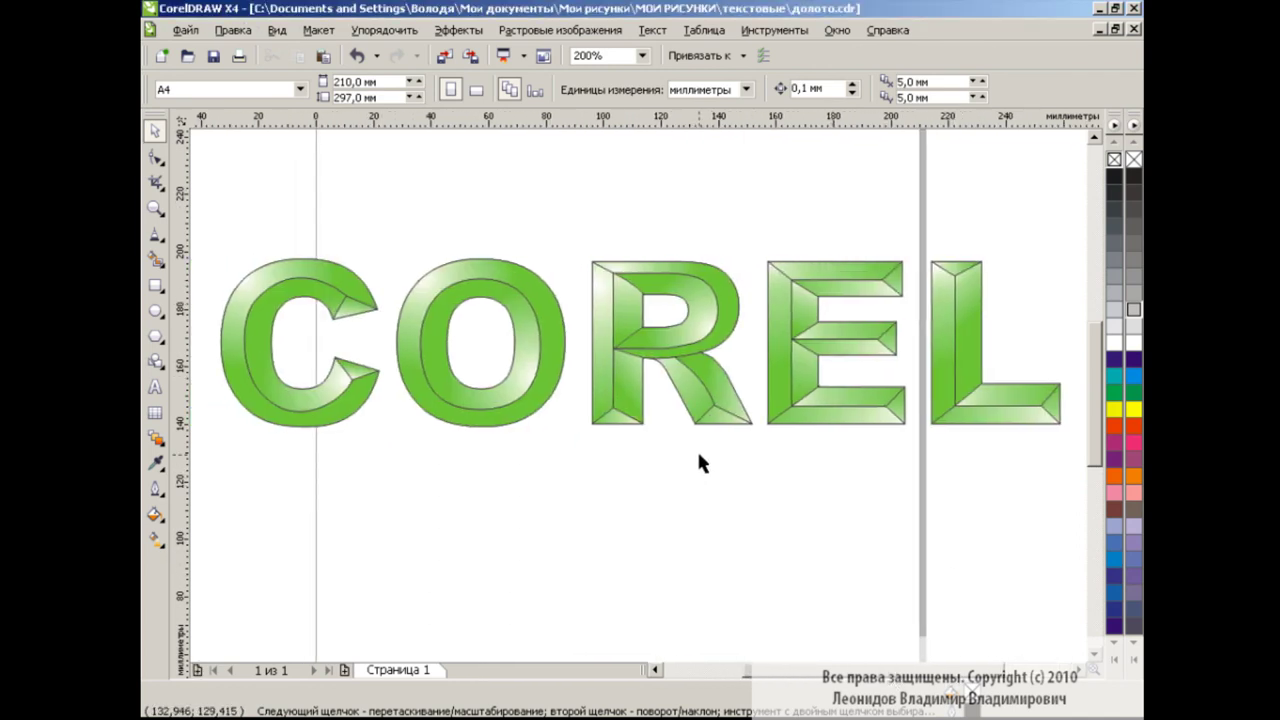
pyautogui.moveTo(220, 215)
pyautogui.mouseDown()
pyautogui.moveTo(846, 514)
pyautogui.moveTo(1067, 513)
pyautogui.mouseUp()
pyautogui.click(756, 486)
# - Show the Object Manager and check which letters the listed curves belong to
pyautogui.click(775, 30)
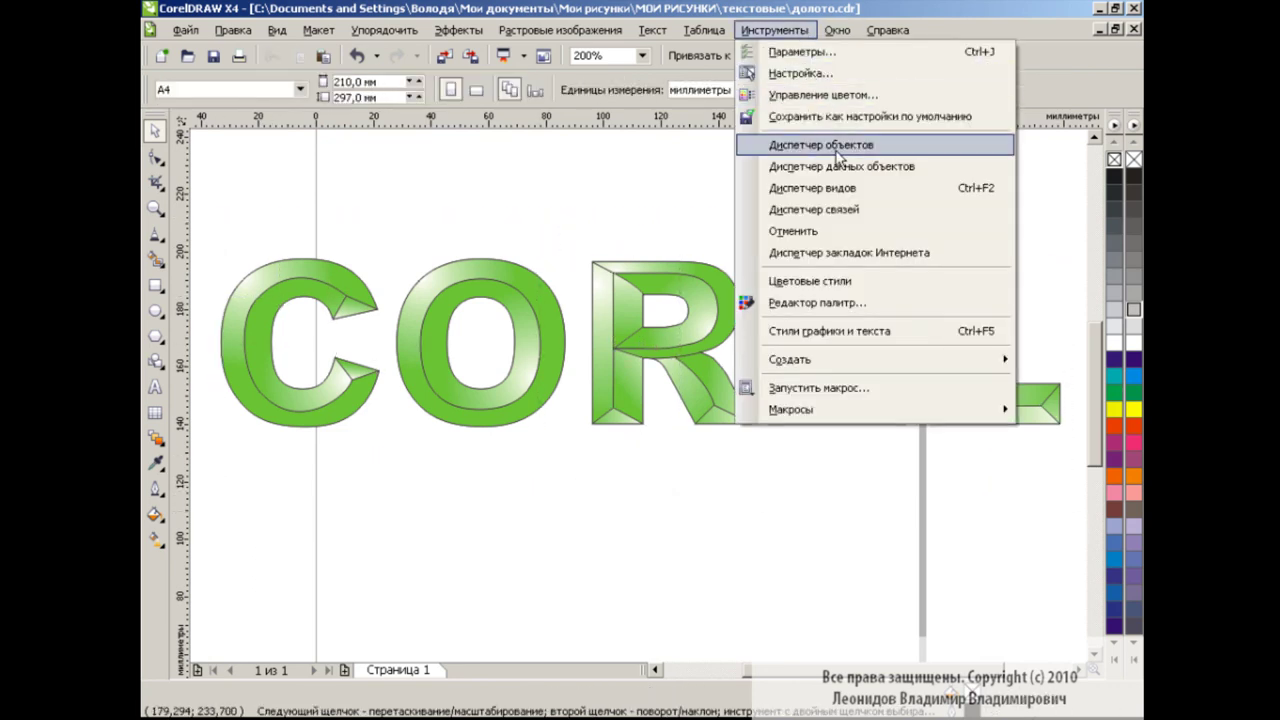
pyautogui.click(838, 148)
pyautogui.moveTo(1093, 259); pyautogui.dragTo(1092, 441)
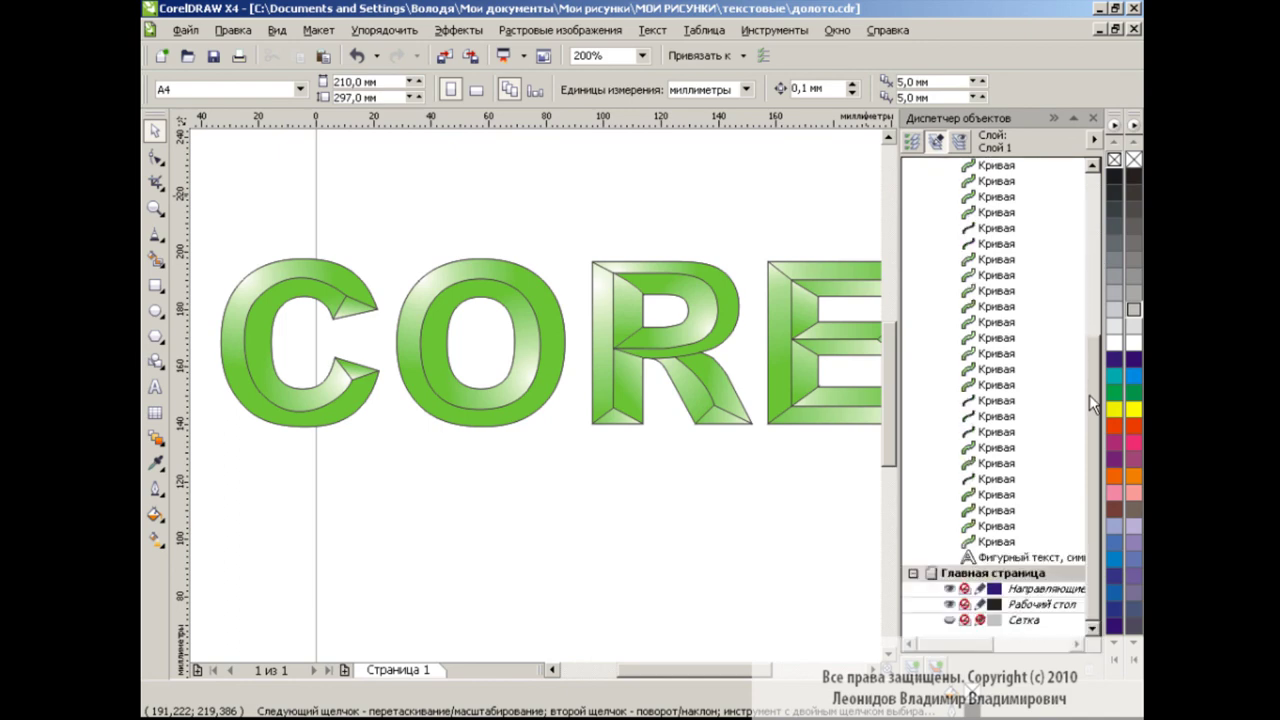
pyautogui.click(998, 434)
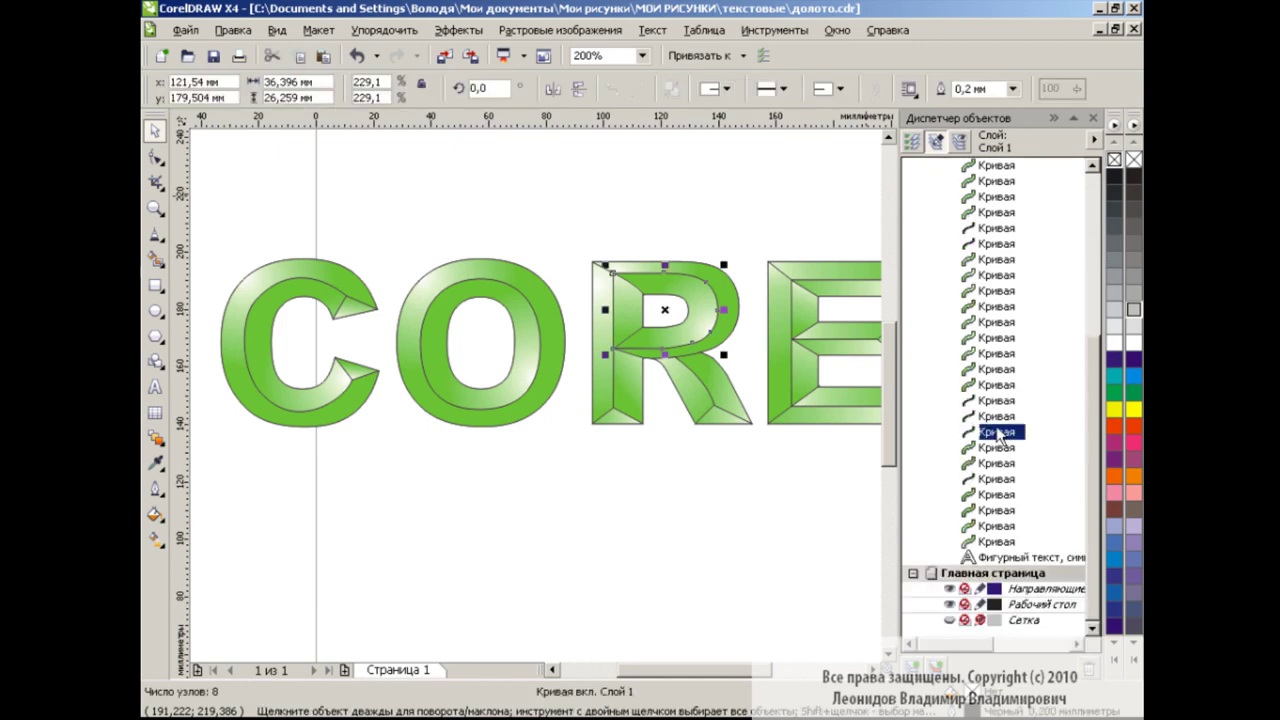
pyautogui.press('Escape')
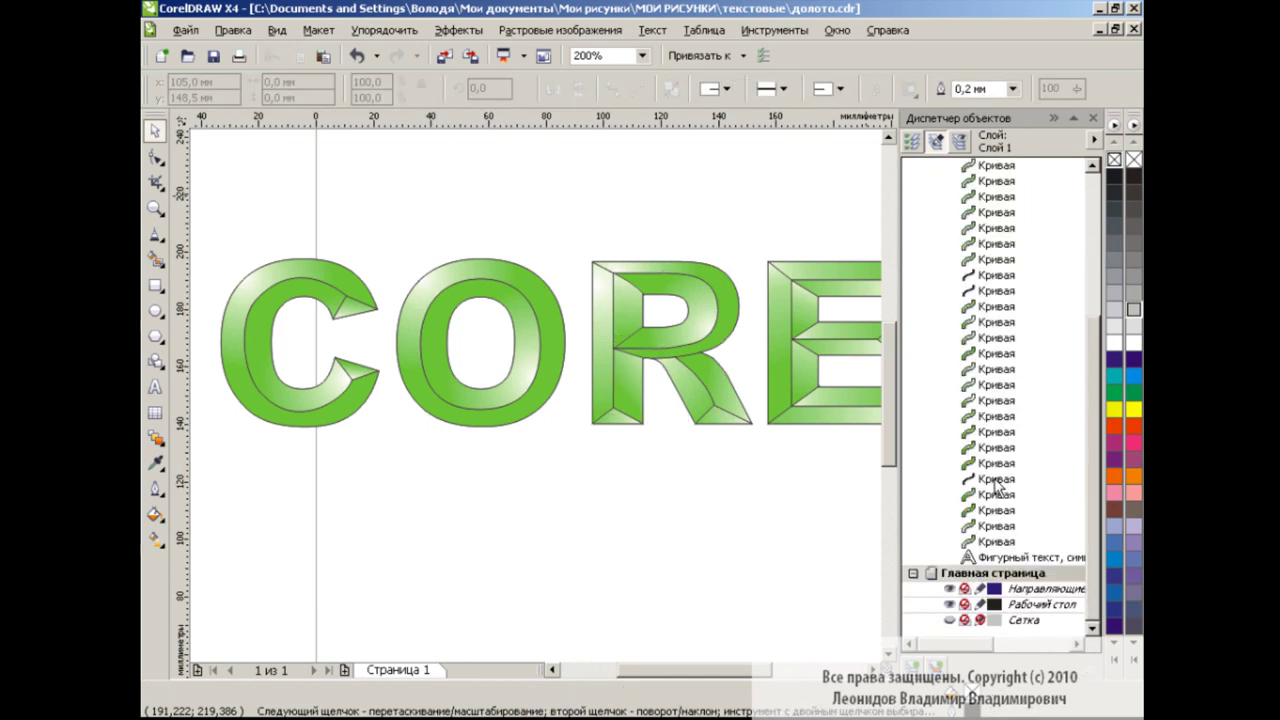
pyautogui.click(996, 480)
pyautogui.press('Escape')
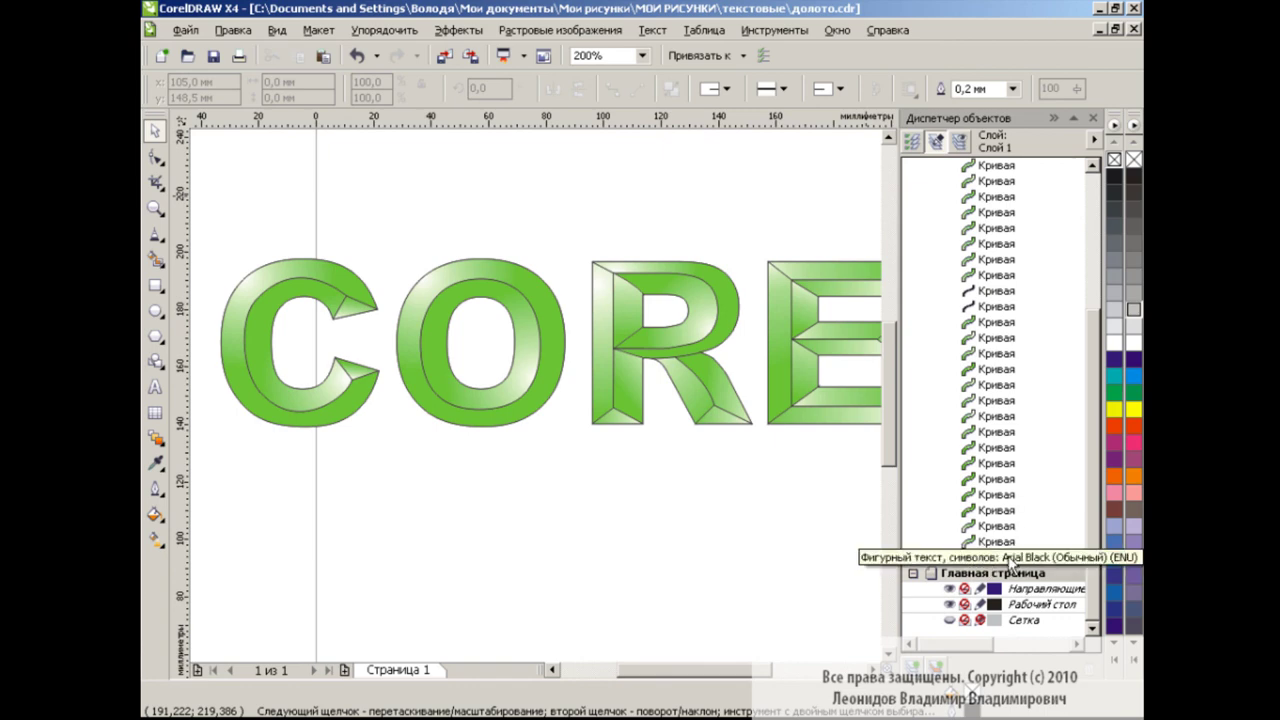
# - Delete the original Arial Black text object, close the Object Manager, and select all facets
pyautogui.scroll(4, 1093, 254)
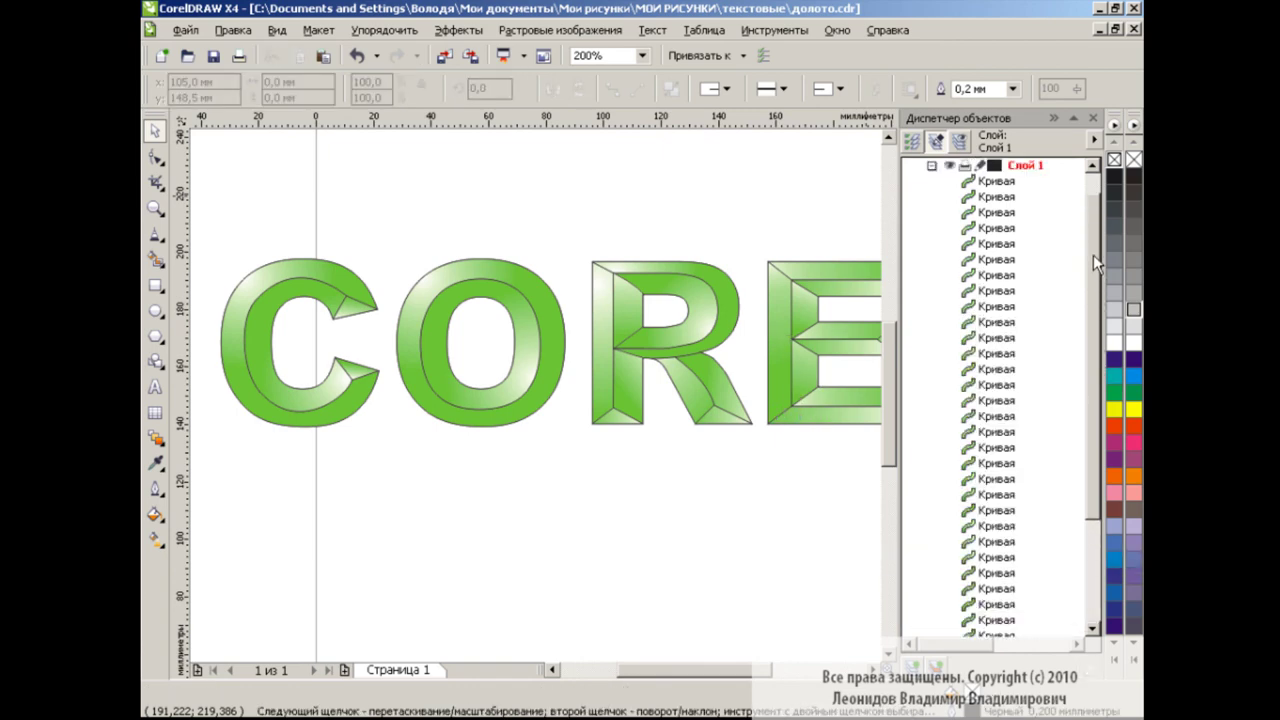
pyautogui.scroll(-5, 1093, 254)
pyautogui.click(1000, 545)
pyautogui.press('Delete')
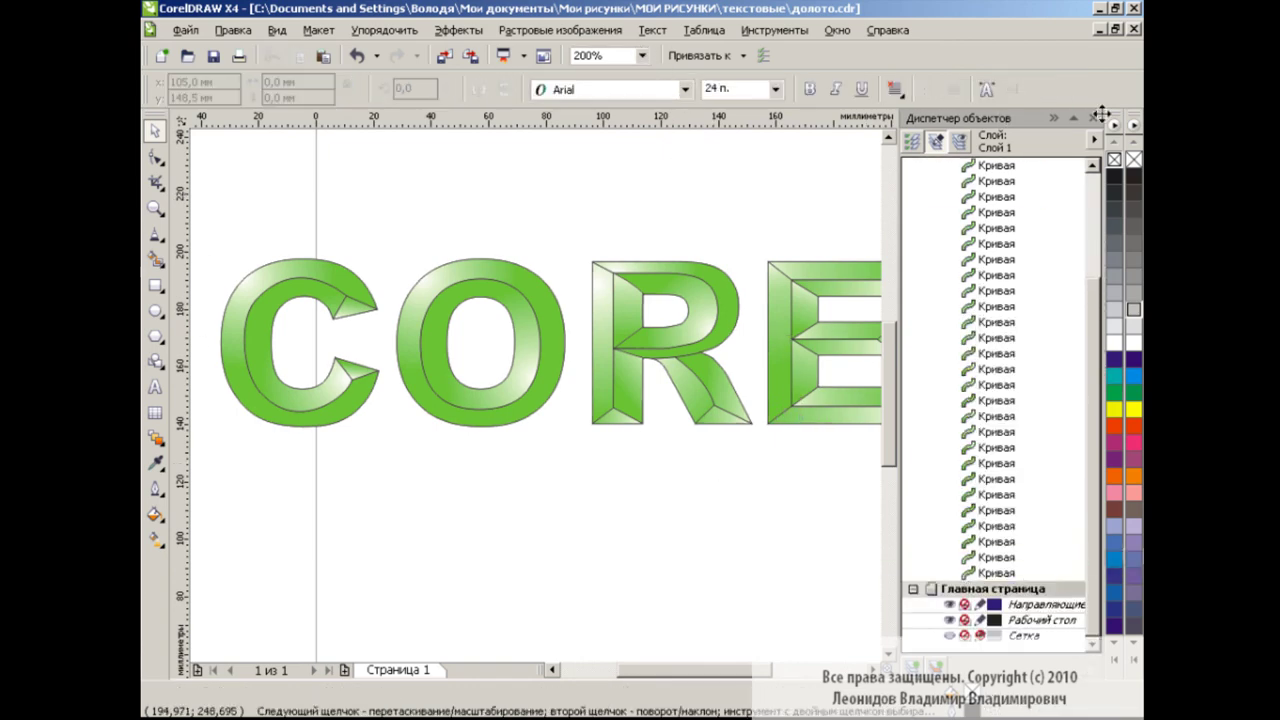
pyautogui.click(1095, 117)
pyautogui.moveTo(212, 218)
pyautogui.mouseDown()
pyautogui.moveTo(1083, 497)
pyautogui.moveTo(1021, 480)
pyautogui.mouseUp()
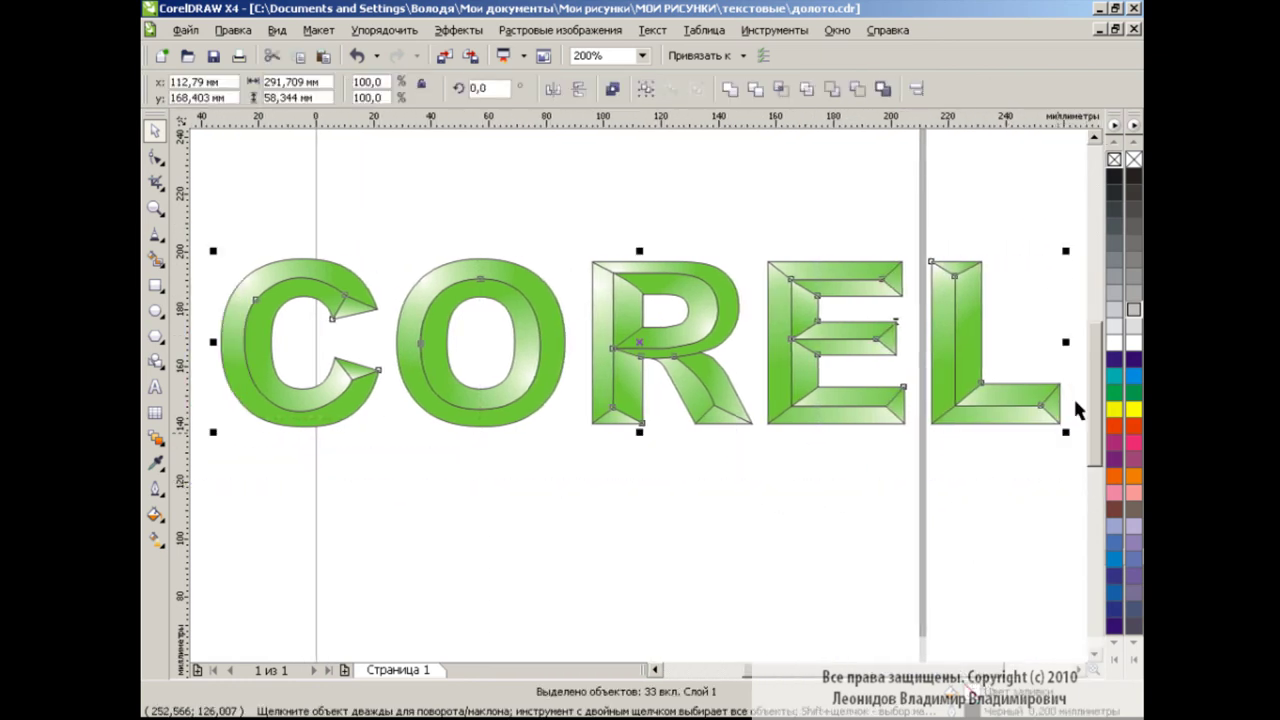
# - Set the letter outlines to 20% black and group all 33 facets
pyautogui.rightClick(1134, 310)
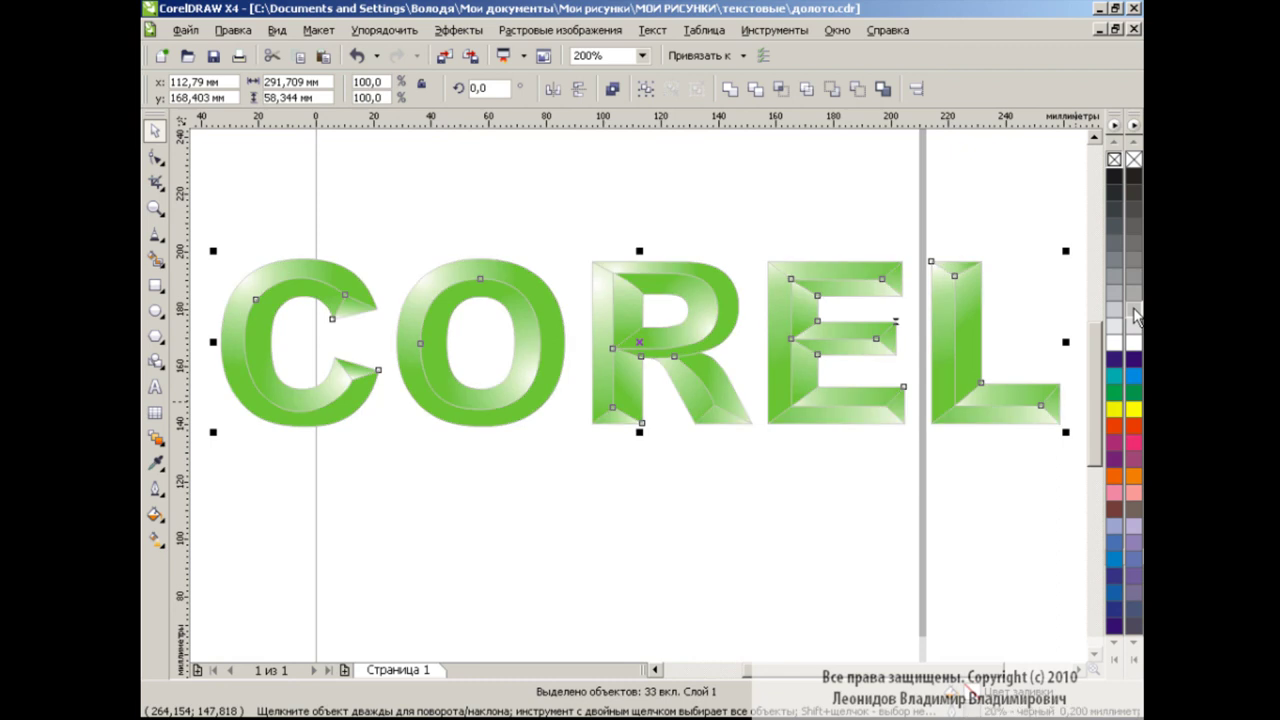
pyautogui.click(688, 495)
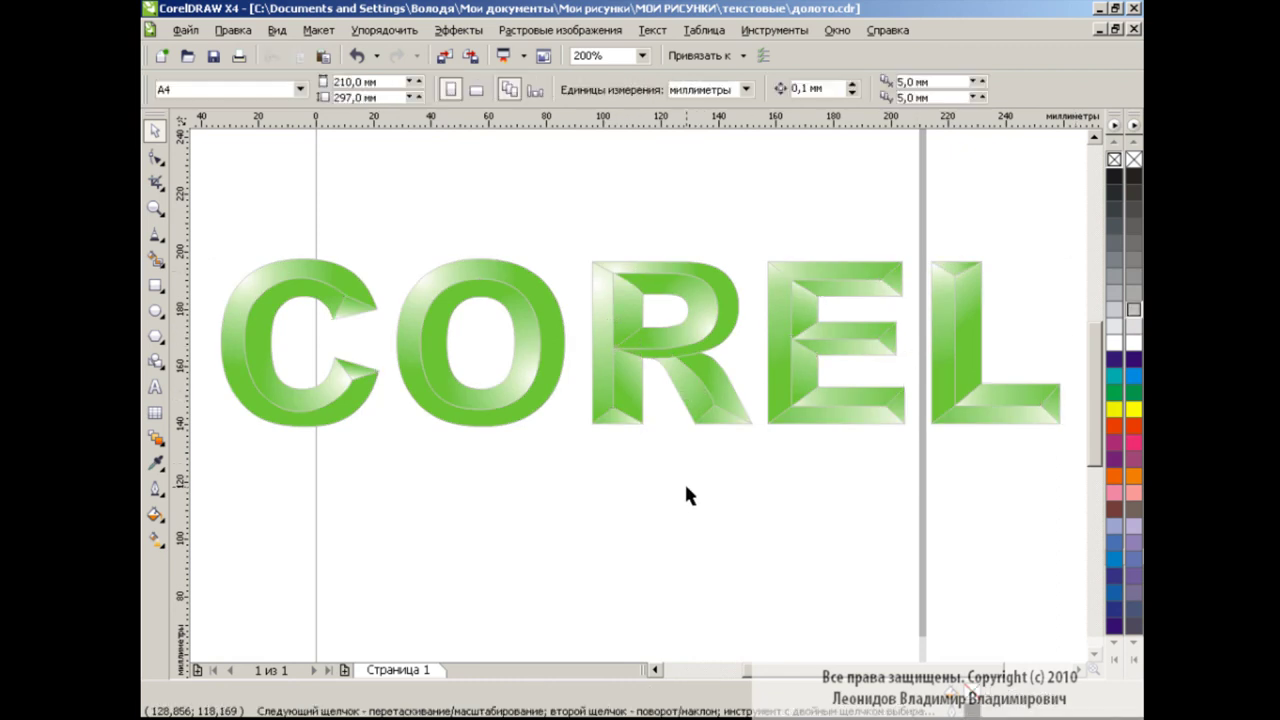
pyautogui.moveTo(209, 206); pyautogui.dragTo(1062, 500)
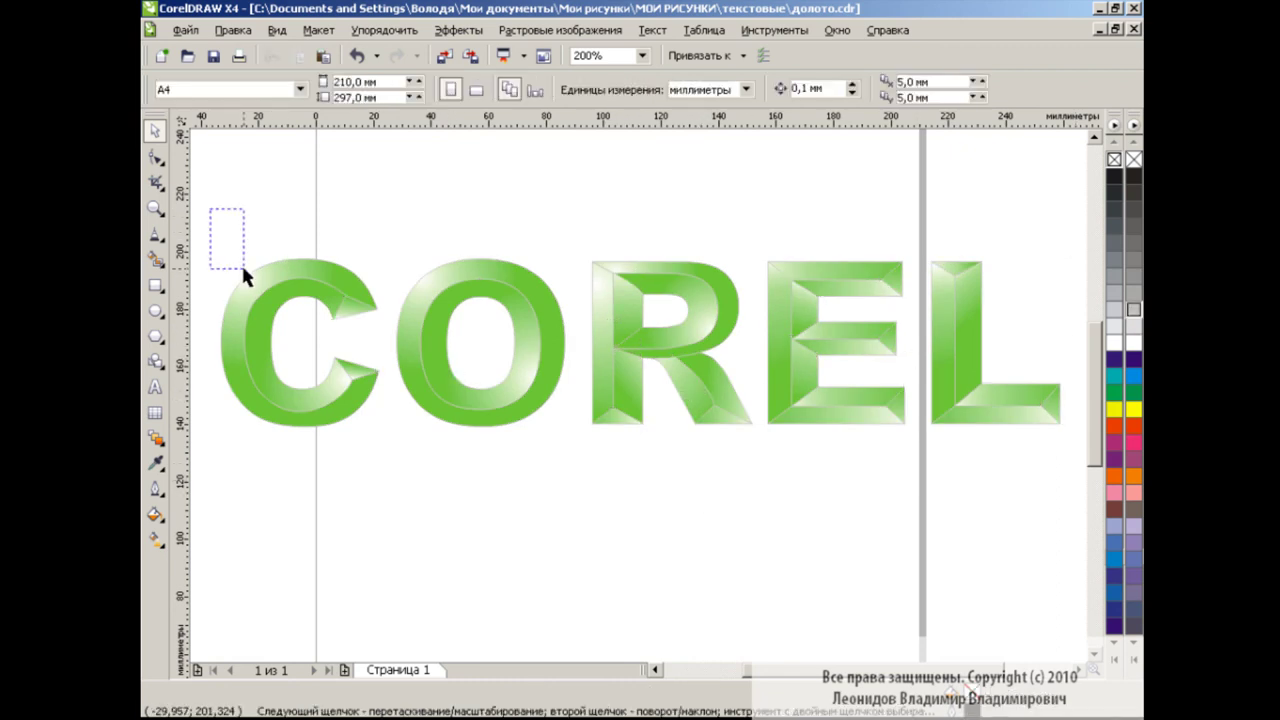
pyautogui.hotkey('ctrl', 'g')
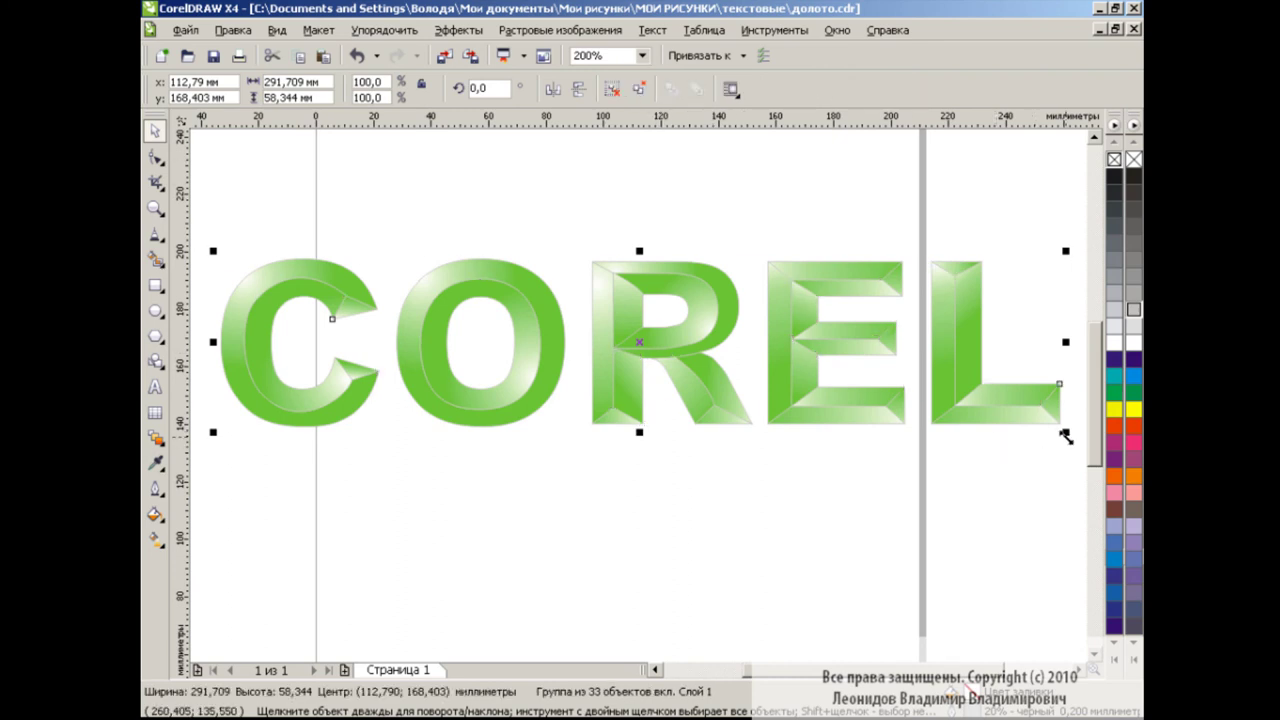
# - Scale the grouped COREL lettering down to 77.7%
pyautogui.moveTo(1065, 436); pyautogui.dragTo(875, 395)
pyautogui.moveTo(737, 337); pyautogui.dragTo(735, 492)
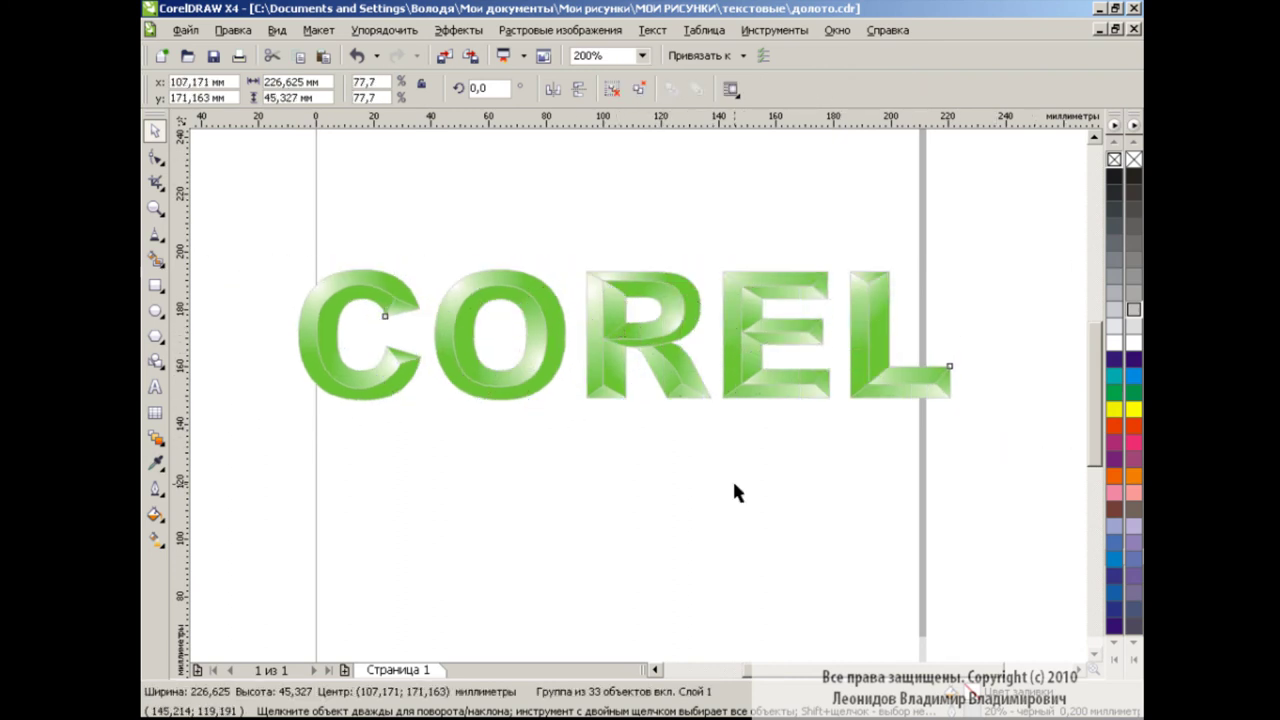
pyautogui.click(735, 490)
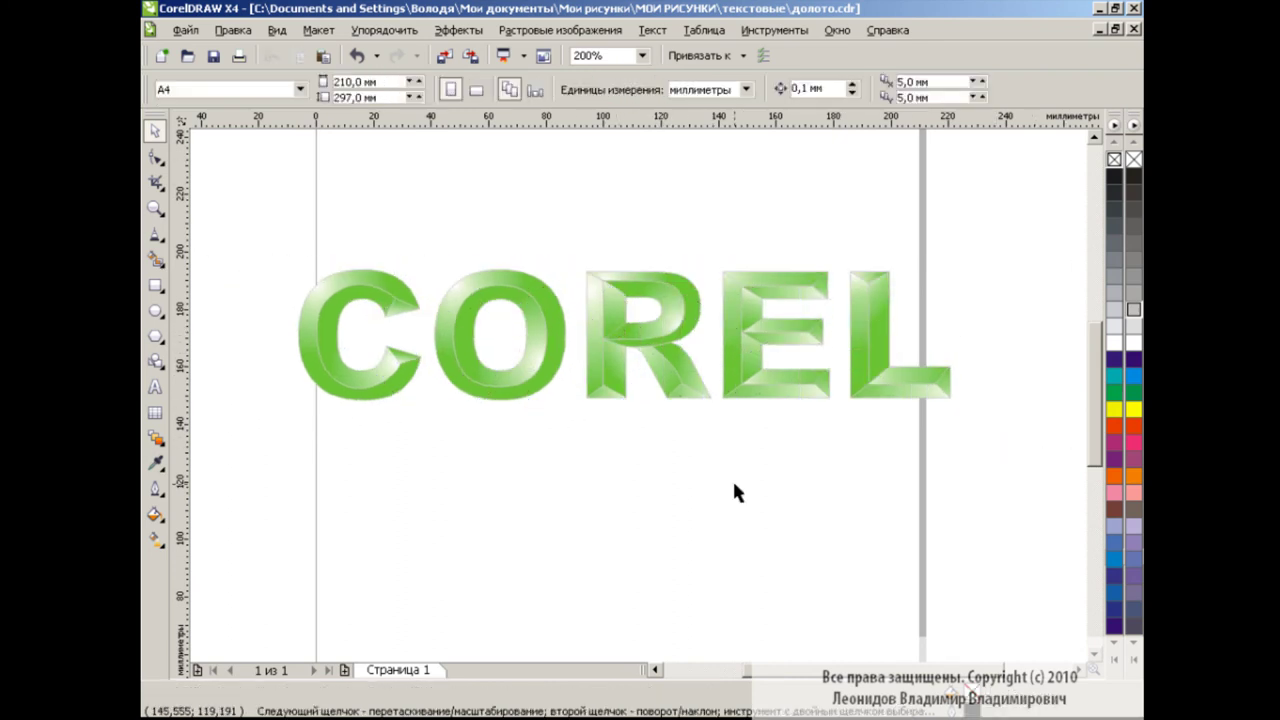